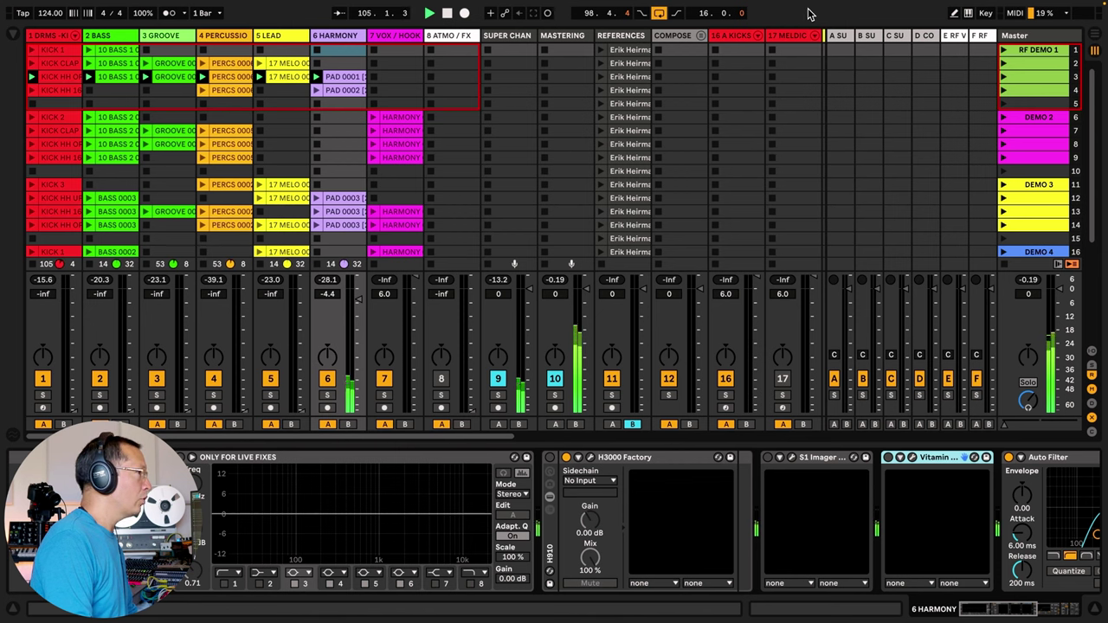
- Hide the return tracks and launch the KICK 1 clip on the drums track
key("super+alt+r")
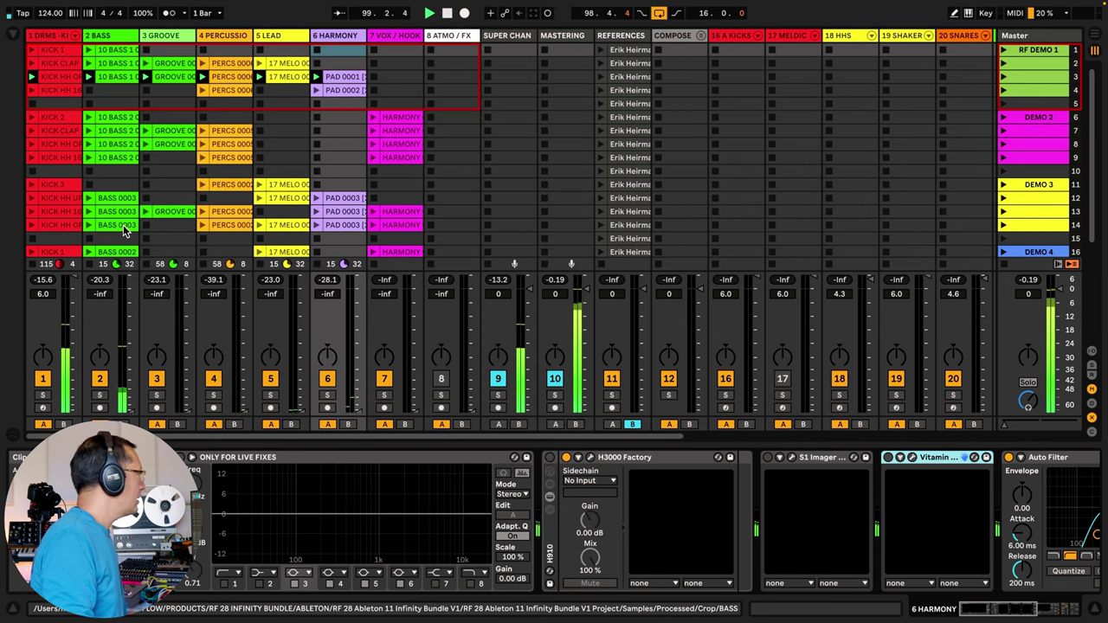
left_click(30, 52)
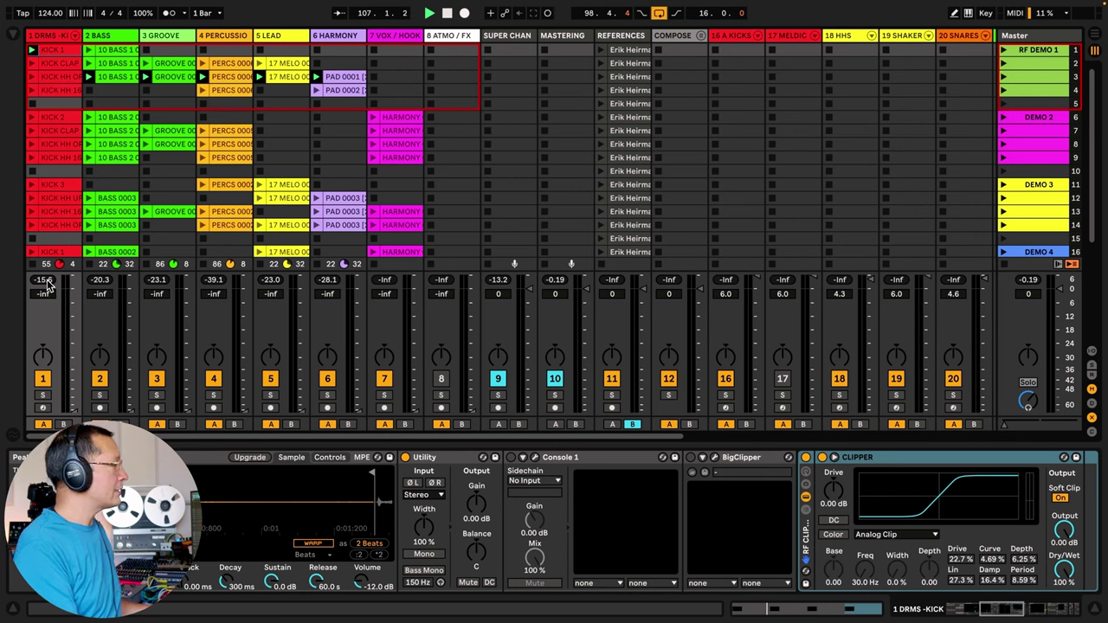
- Show the start of the MASTERING track's device chain and reset the Master track's peak reading
left_click(564, 39)
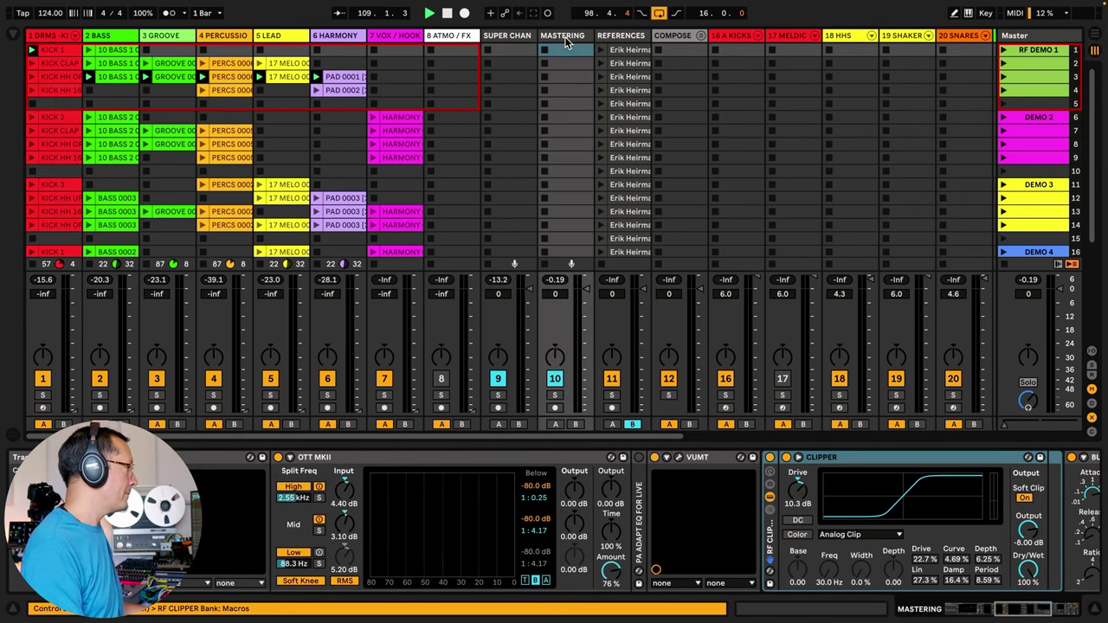
left_click_drag(1013, 615, 915, 611)
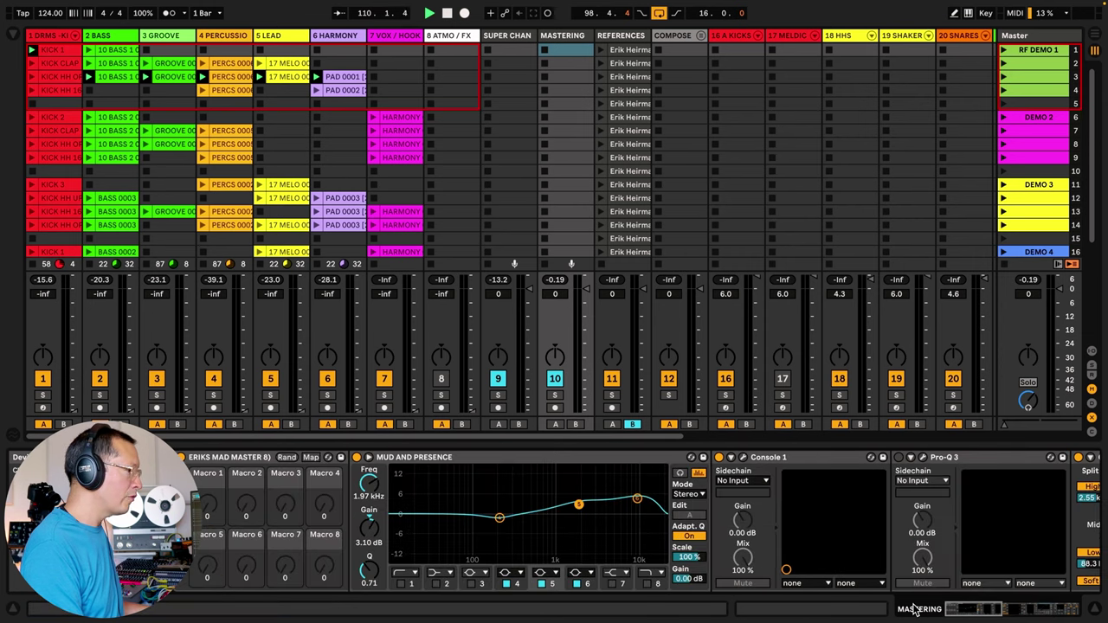
left_click(1030, 282)
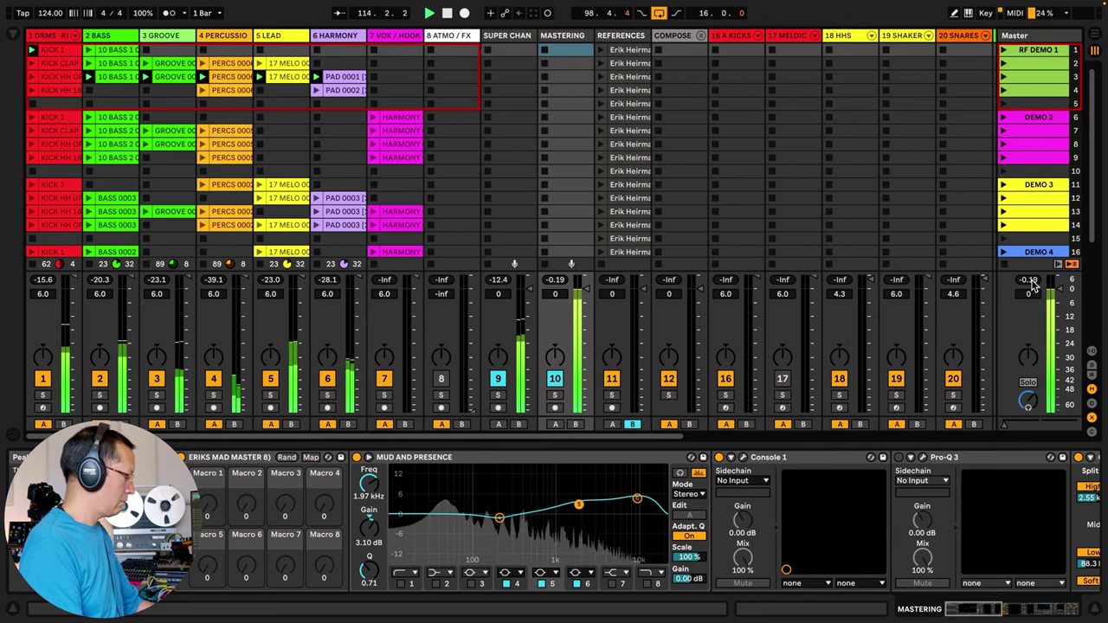
- Launch the third scene of RF DEMO 1
key("Down")
key("Down")
key("Return")
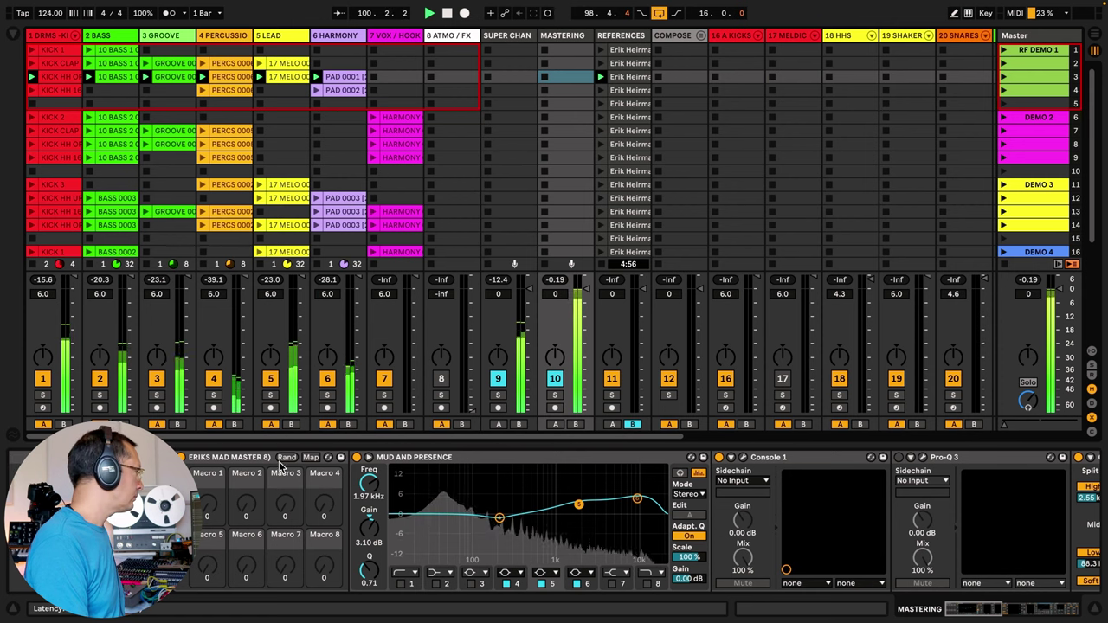
- Bypass the master rack on the MASTERING track, reset the Master peak reading to compare levels, and re-enable the rack
left_click(180, 457)
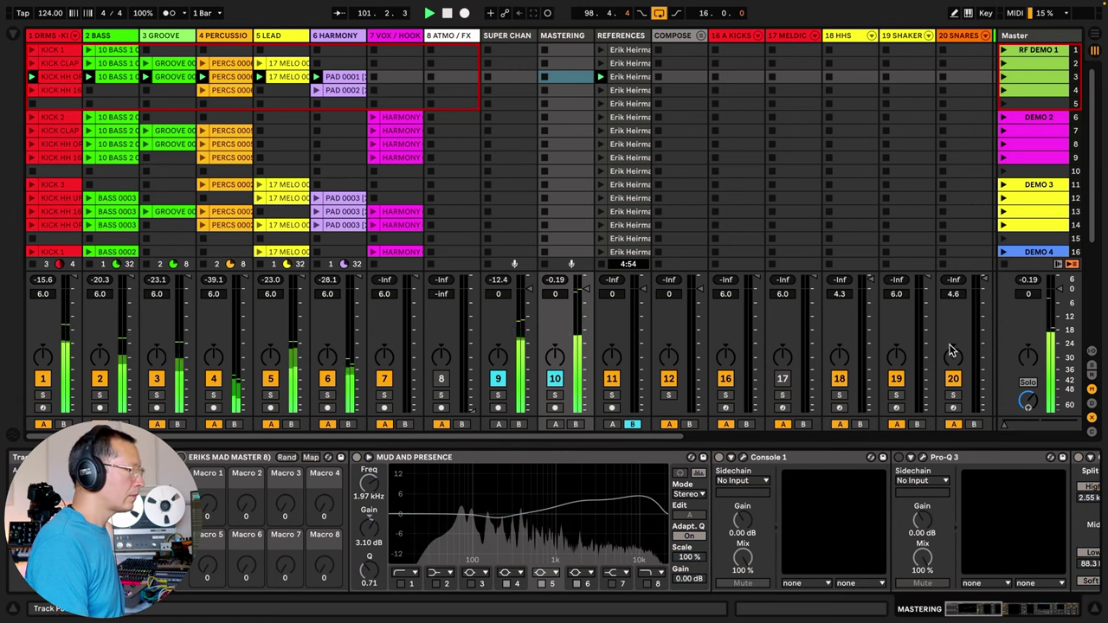
left_click(1029, 281)
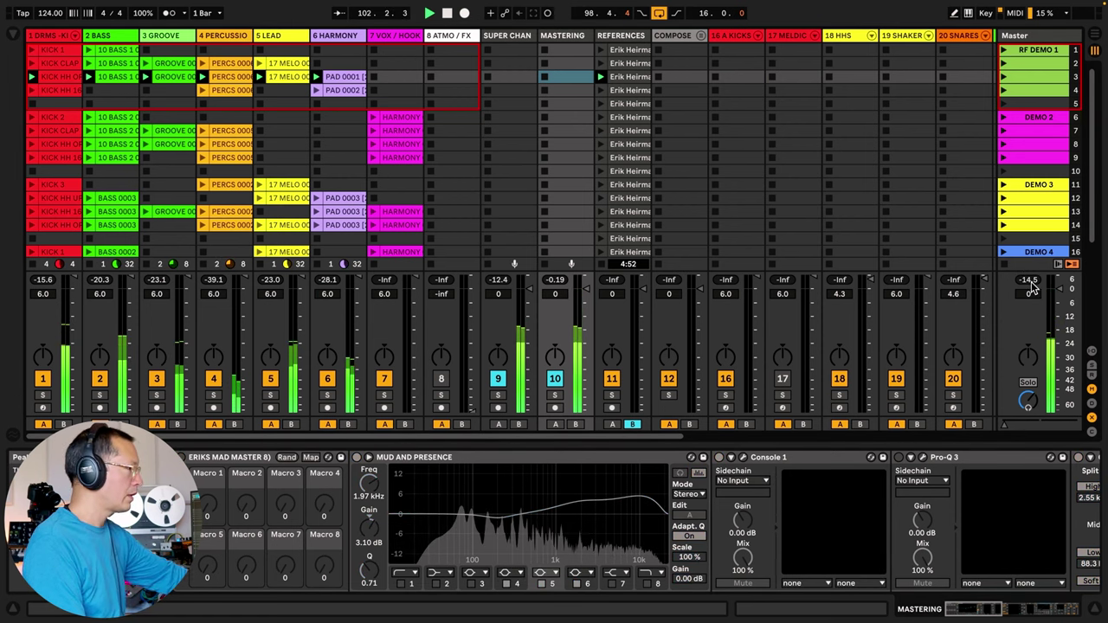
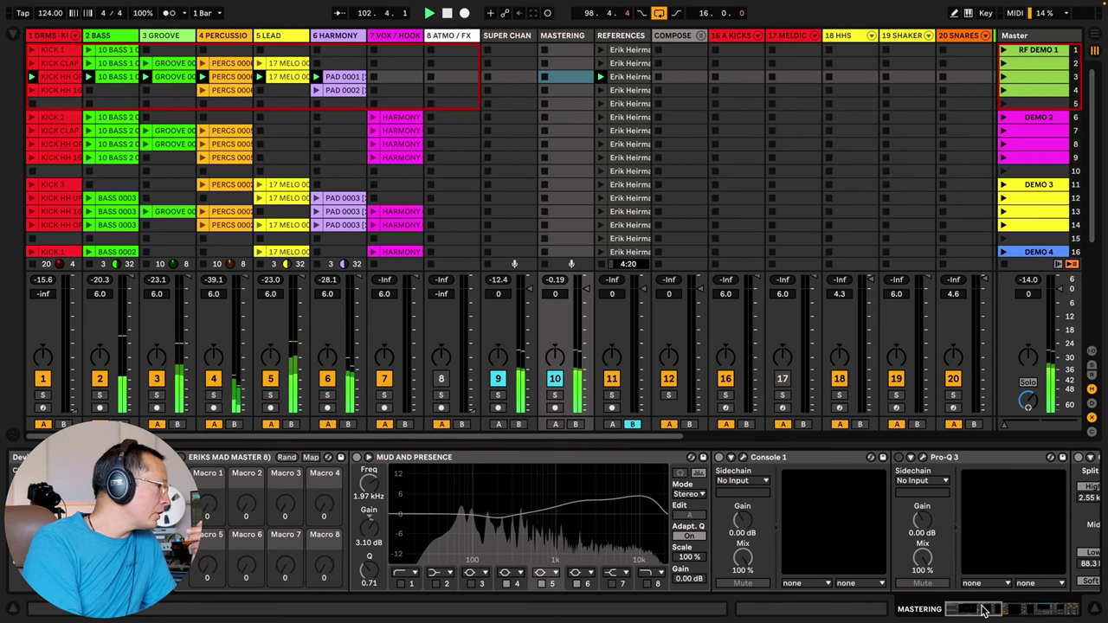
left_click(181, 458)
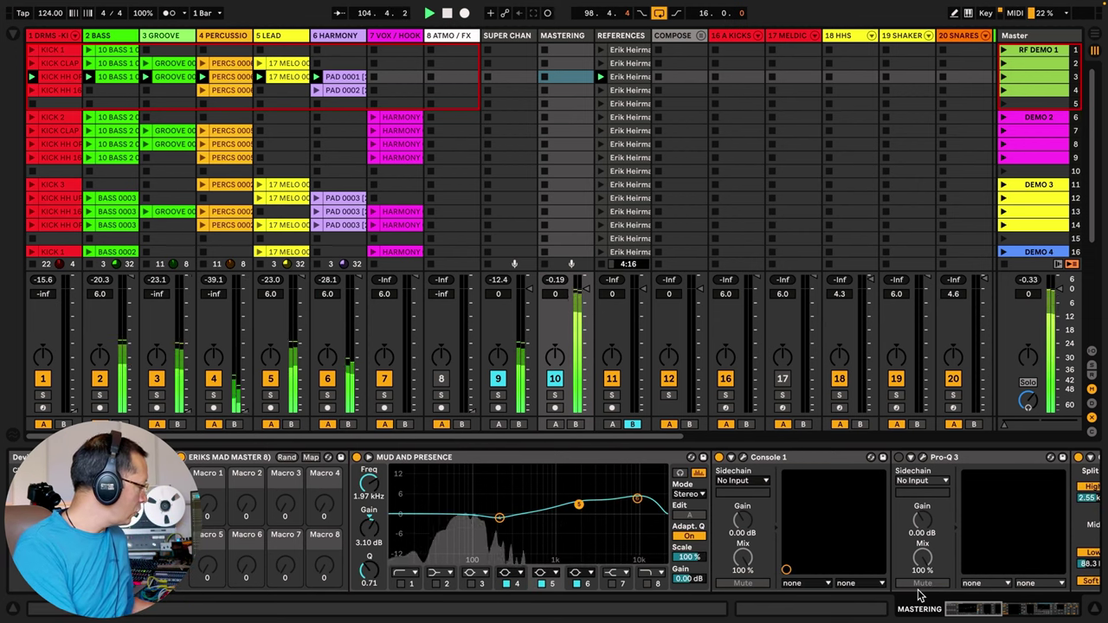
- Open the VUMT meter window from the MASTERING track's device chain
left_click_drag(955, 612, 1028, 614)
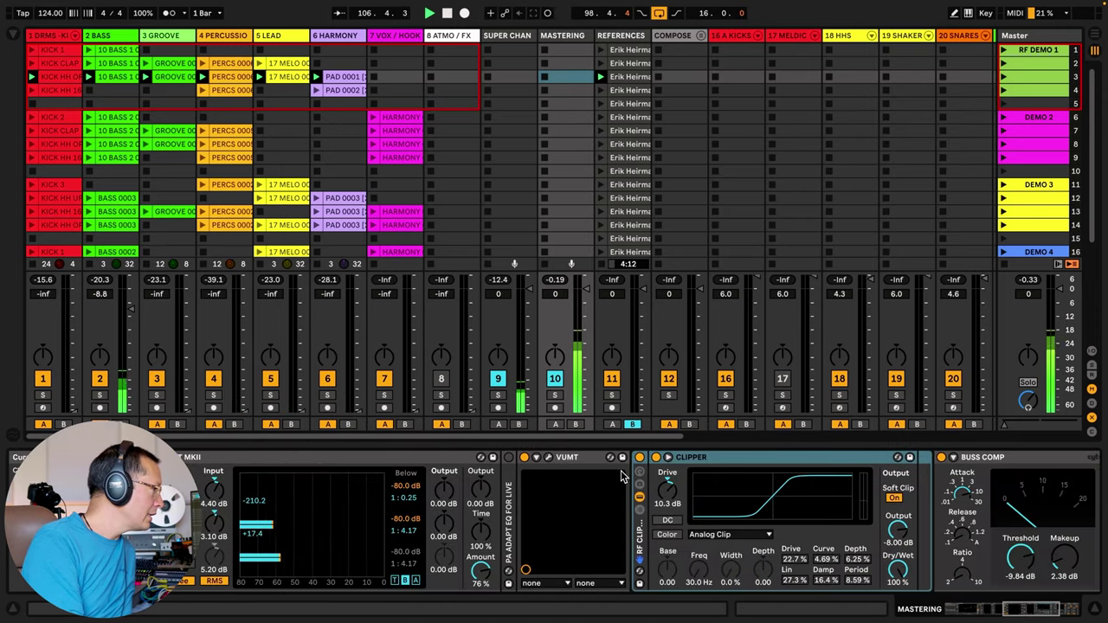
left_click(549, 458)
left_click(549, 458)
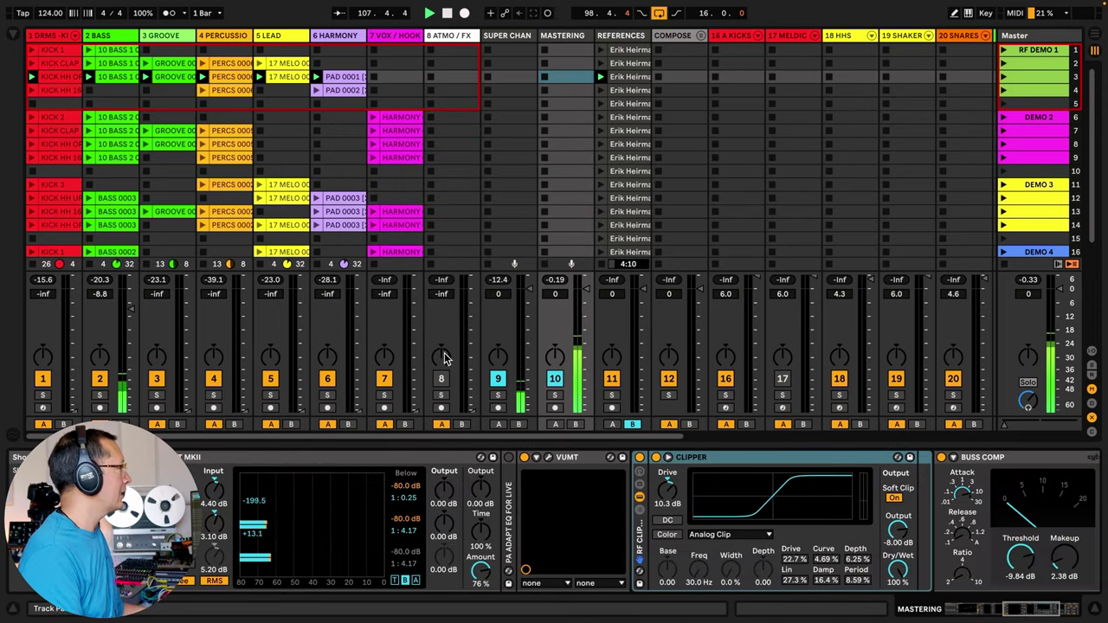
left_click(548, 460)
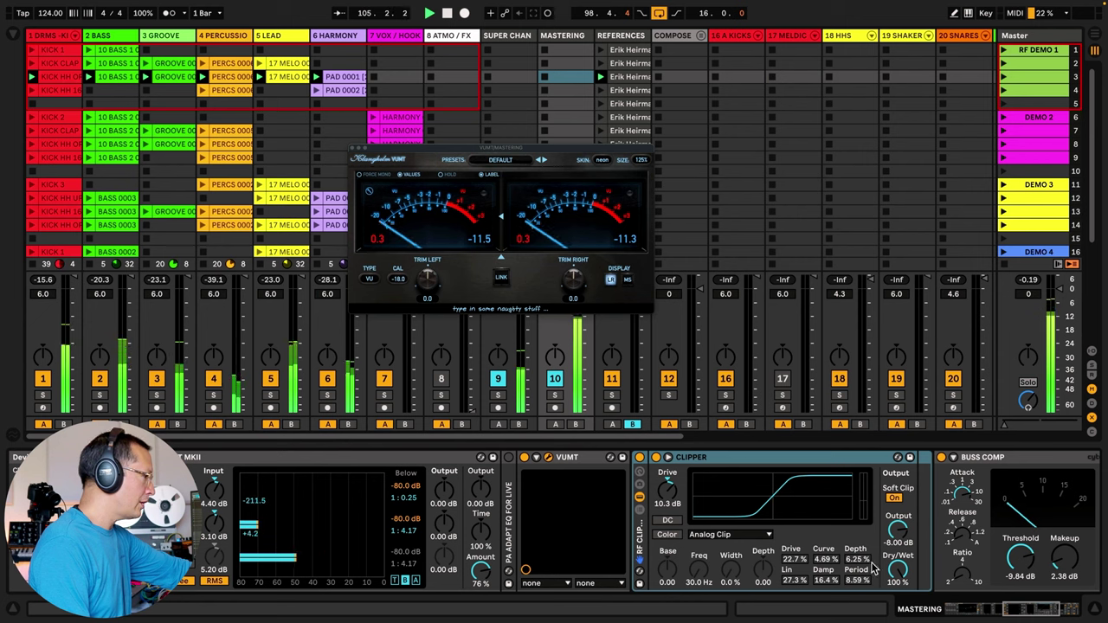
- Review the MASTERING chain from the limiters back to the first EQ, and select the VUMT device
left_click(1057, 611)
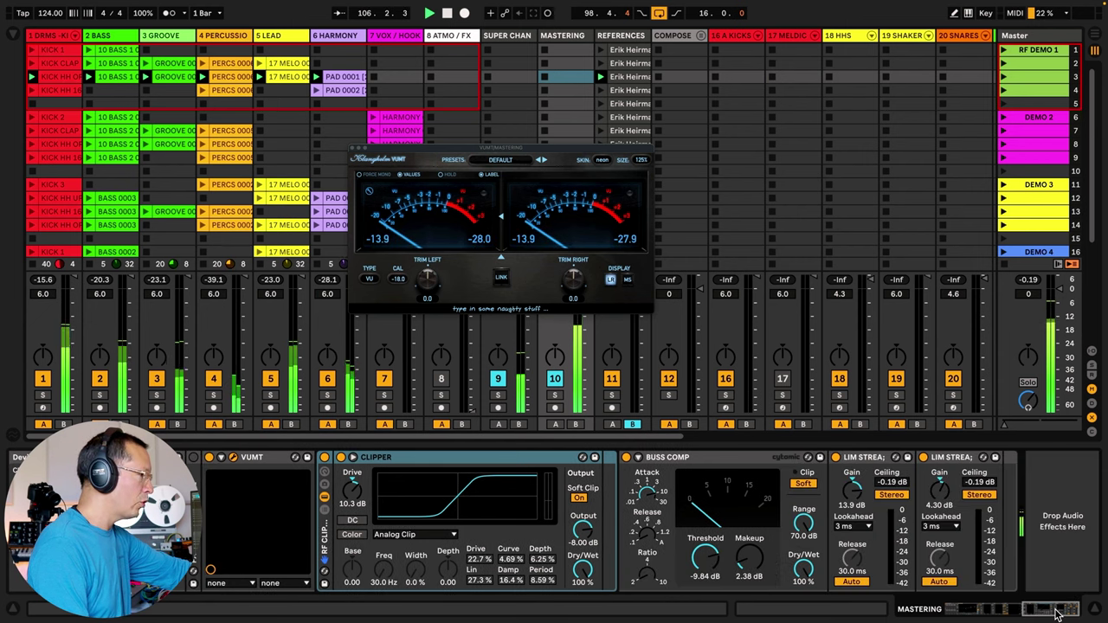
left_click_drag(1058, 613, 961, 609)
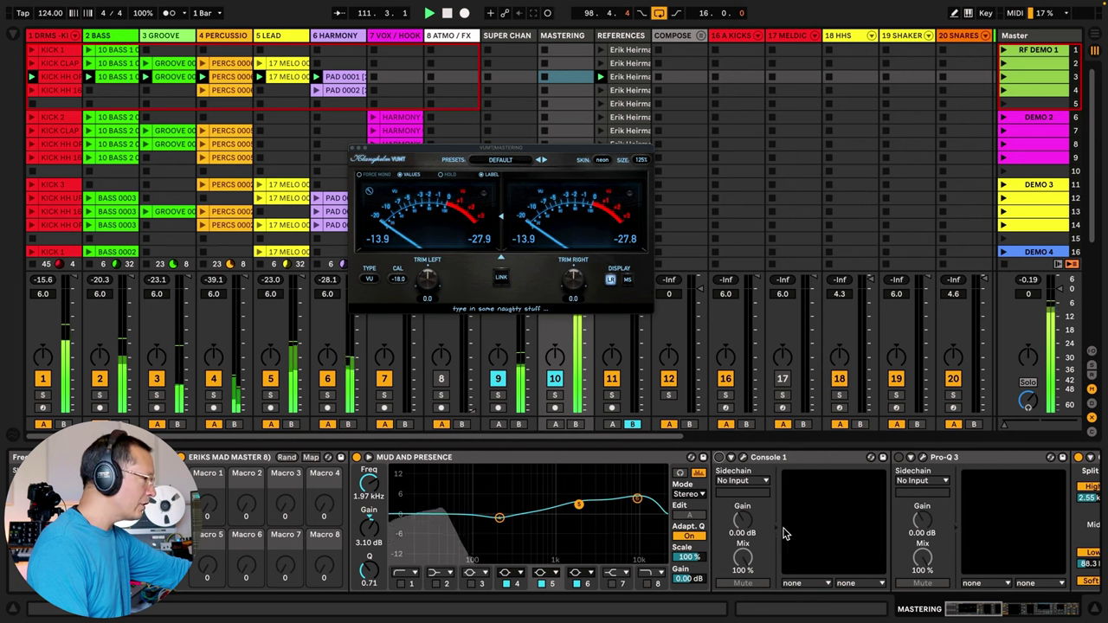
left_click(977, 613)
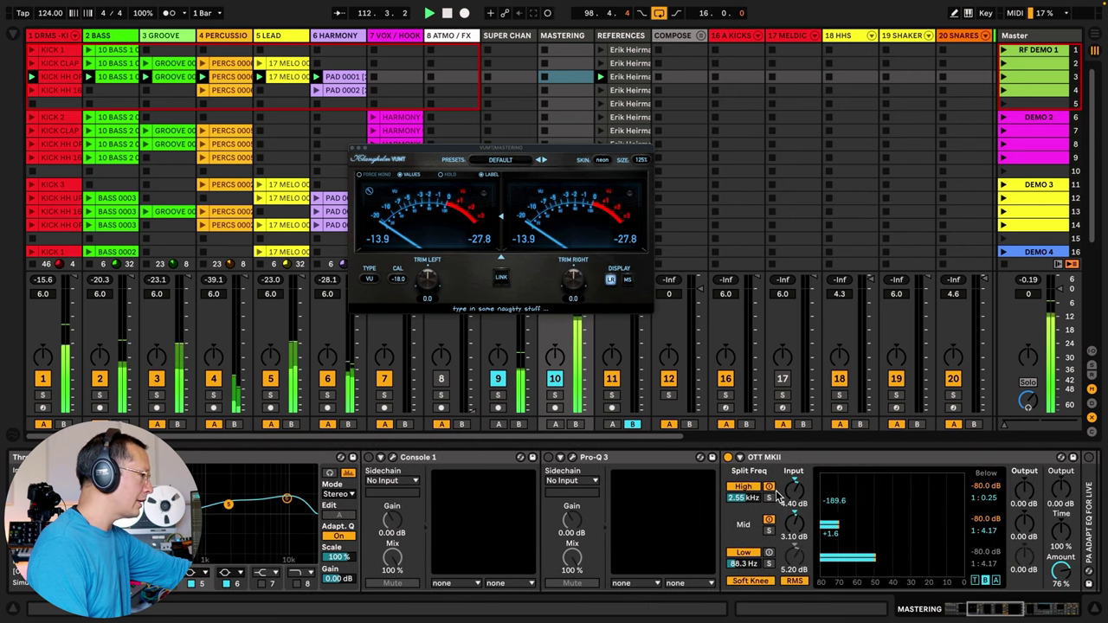
left_click(978, 608)
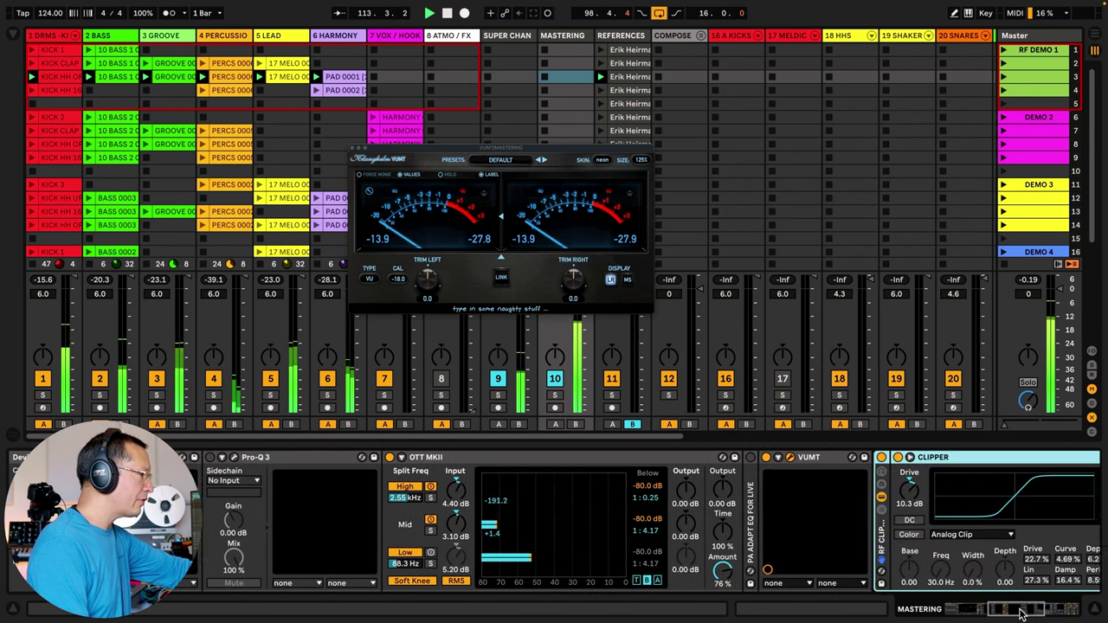
left_click(818, 464)
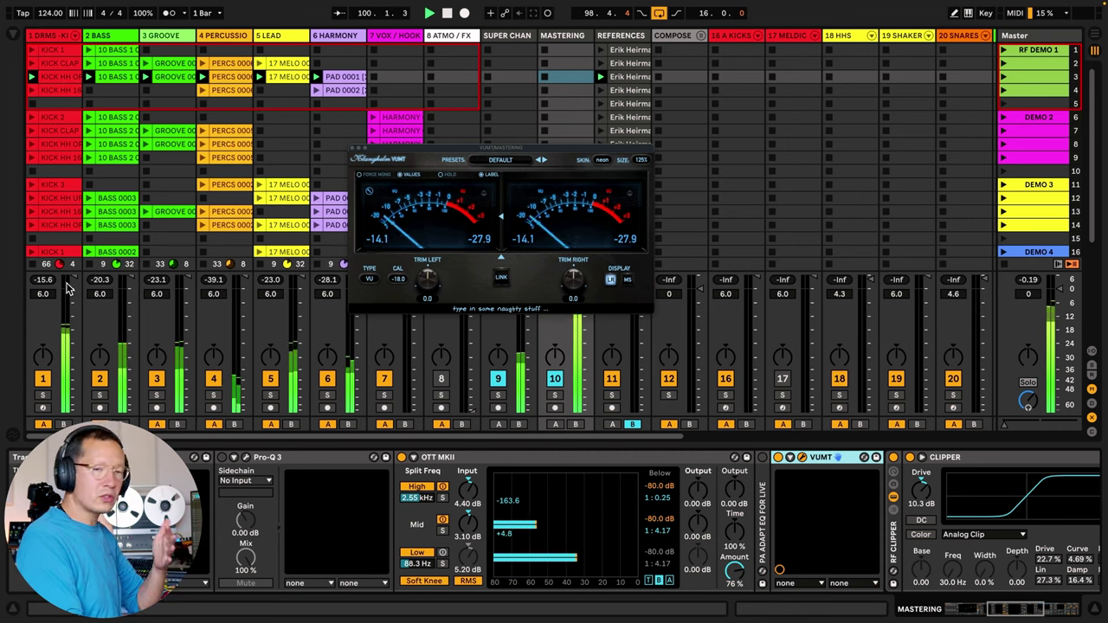
- Reset the Master track's peak reading and enlarge the mixer's level meters
left_click(1032, 282)
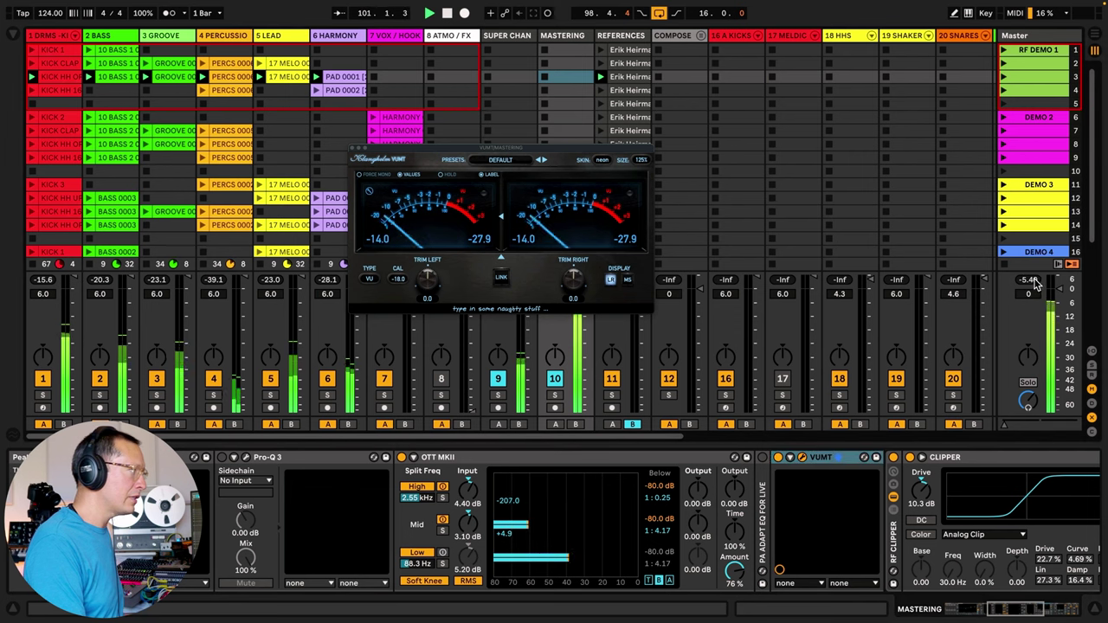
left_click_drag(1038, 272, 1038, 216)
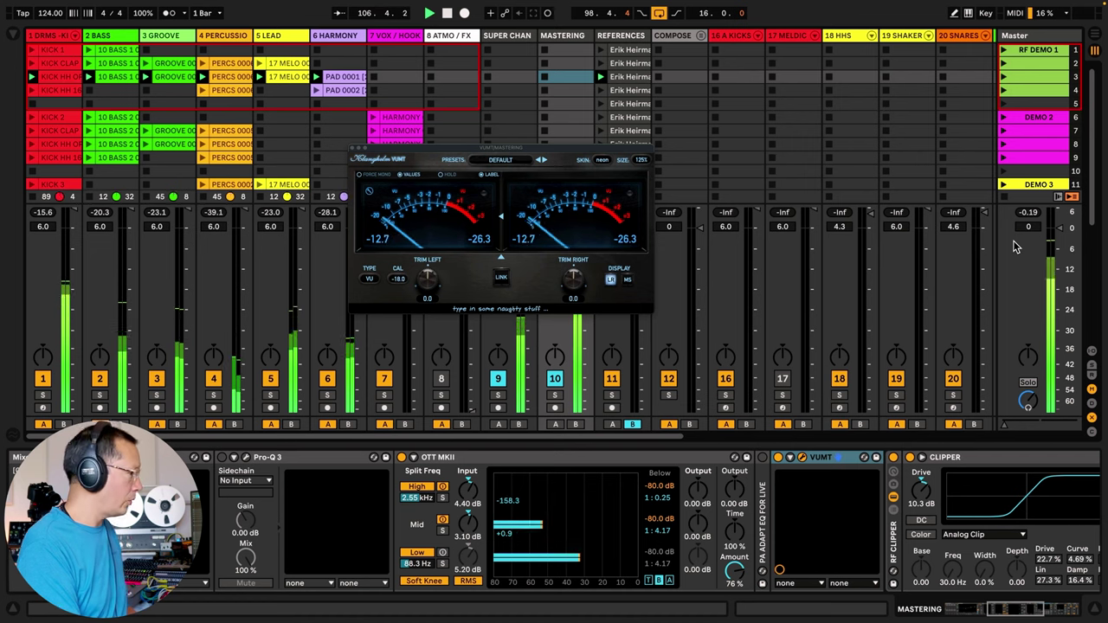
- Toggle both limiters at the end of the MASTERING chain to compare levels, and set the Master volume to -0.1 dB
left_click_drag(1050, 615, 1066, 613)
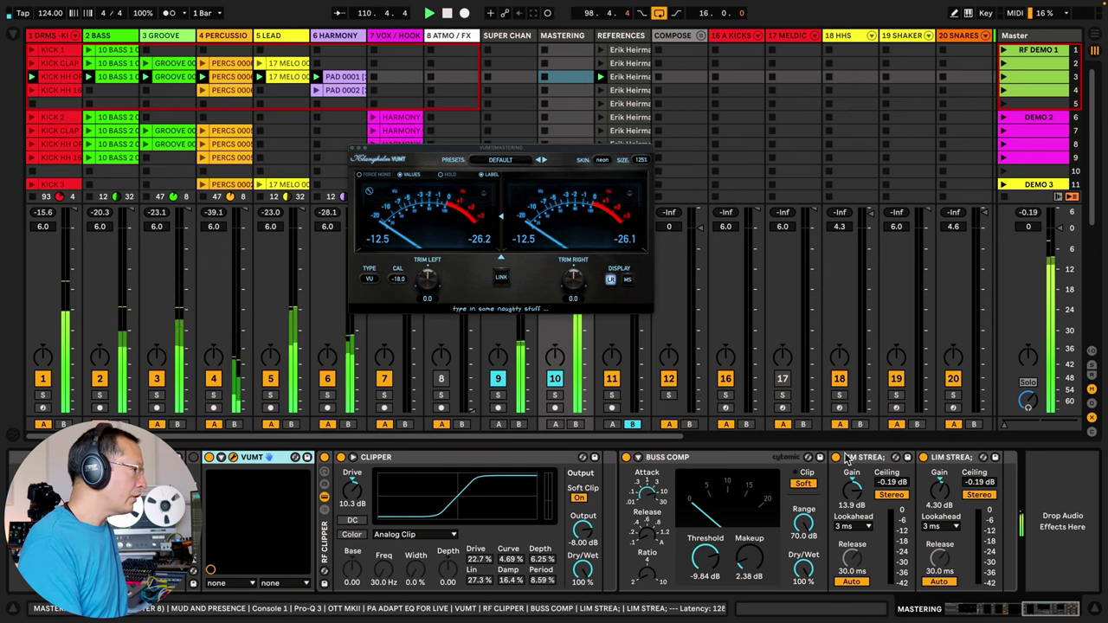
left_click(837, 458)
left_click(923, 457)
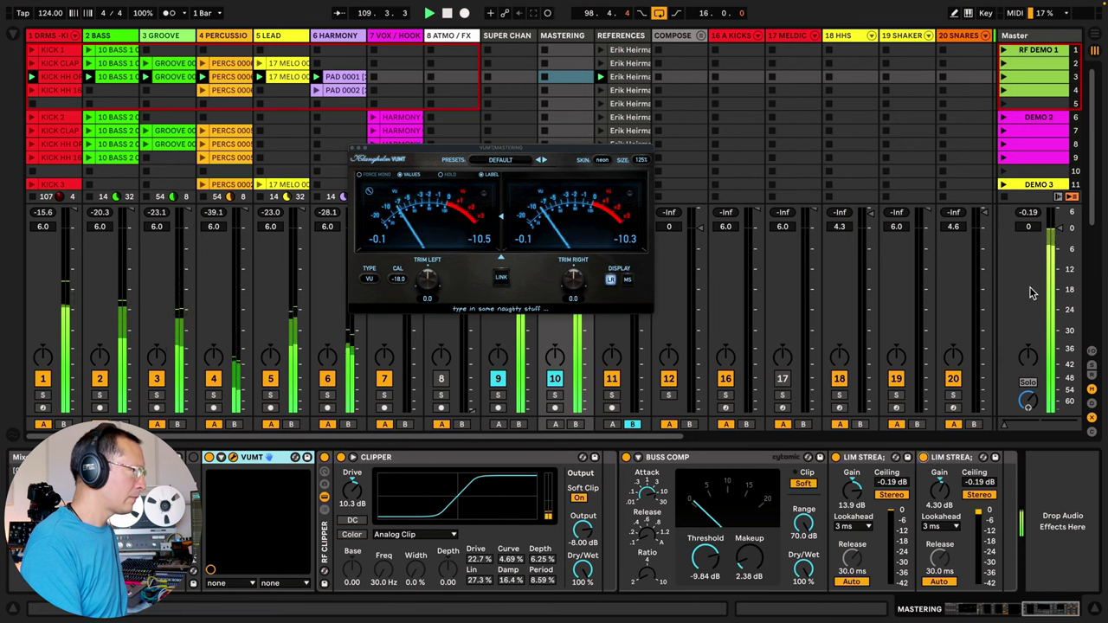
left_click_drag(1063, 234, 1062, 214)
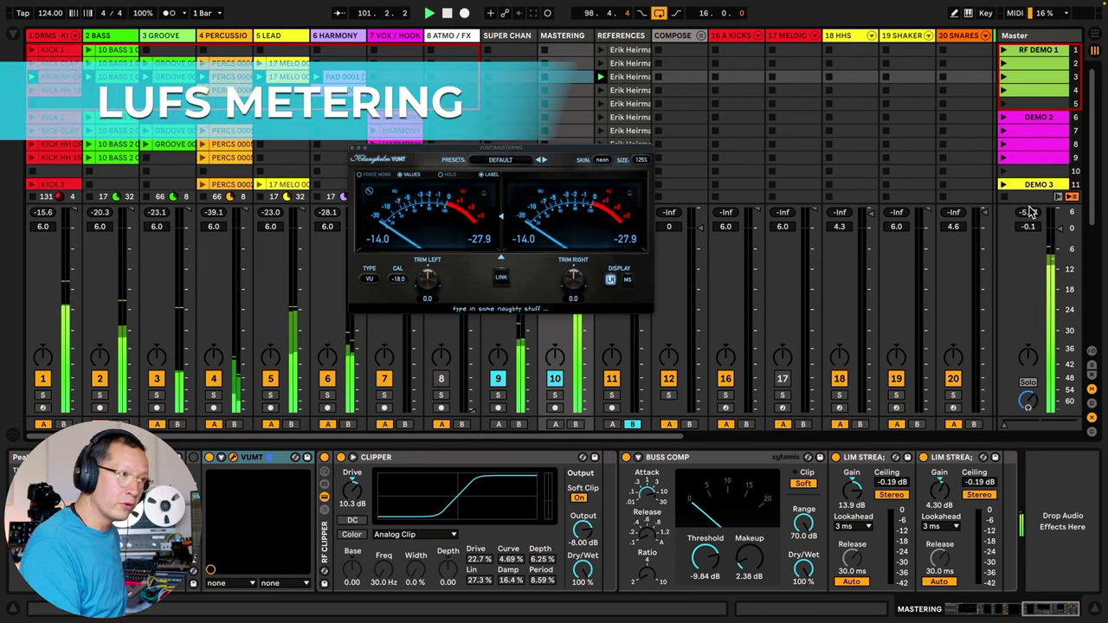
- Replace the VUMT window with the Master track's Youlean Loudness Meter 2 and restart its loudness measurement
left_click(1065, 243)
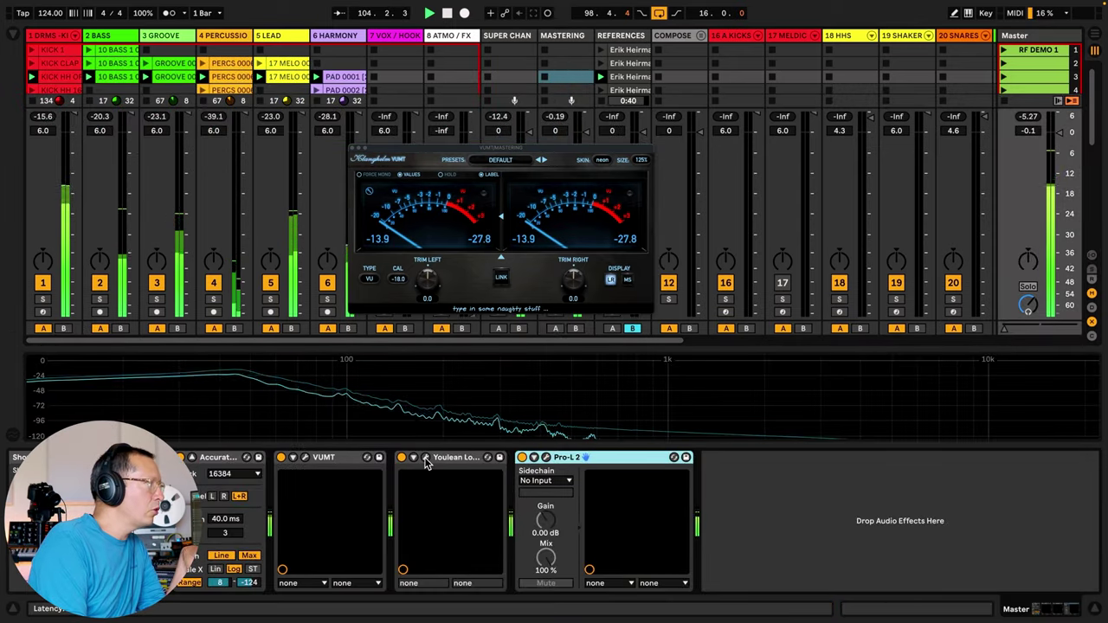
left_click(353, 148)
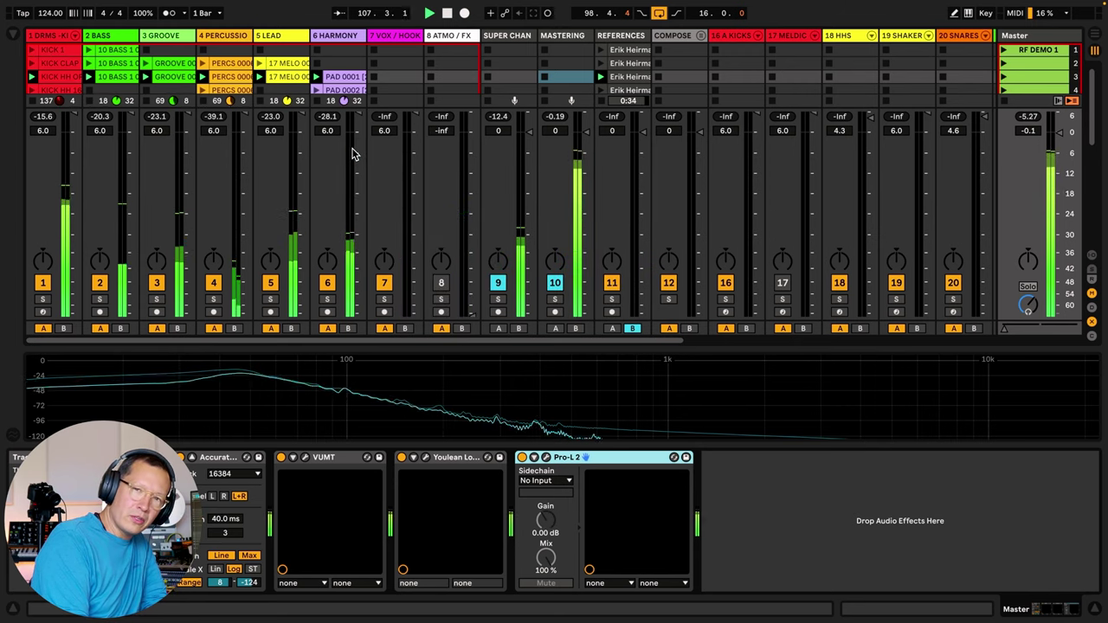
left_click(426, 459)
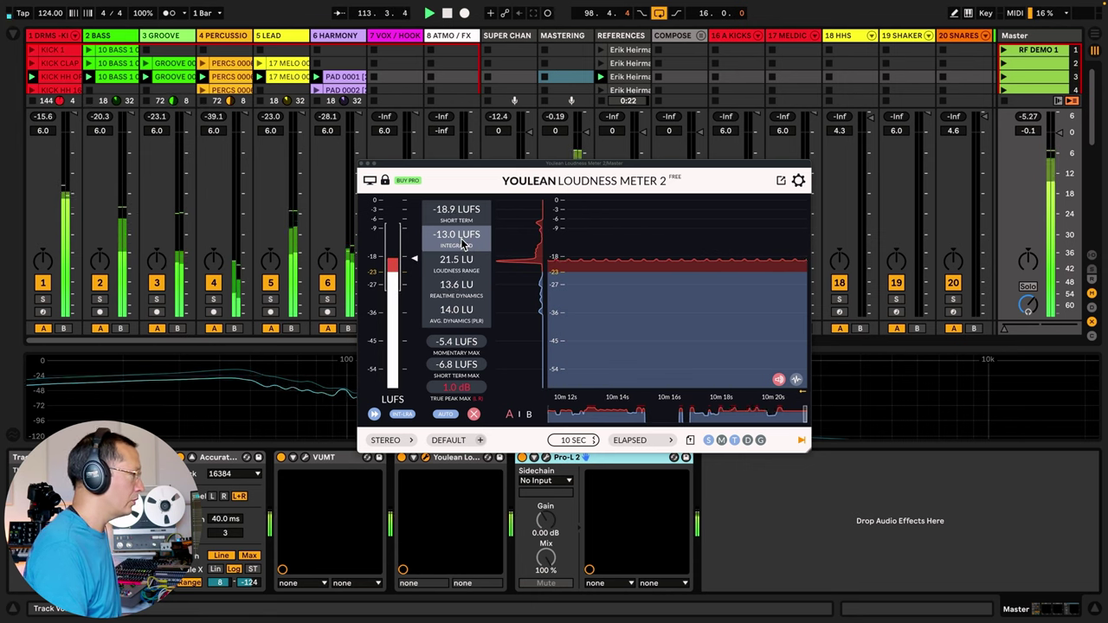
left_click(474, 414)
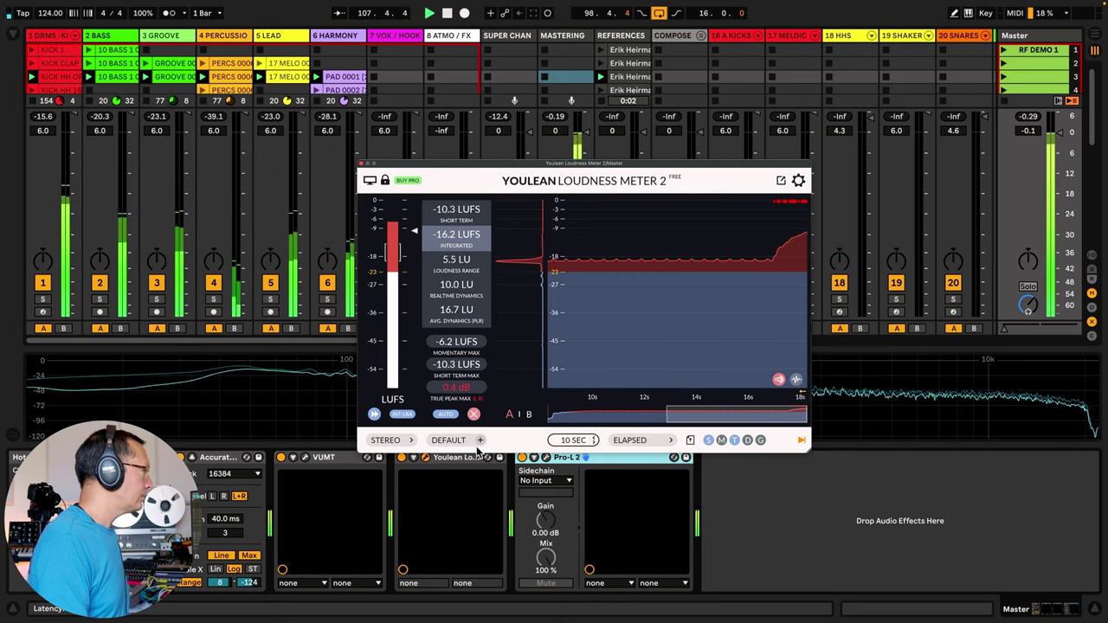
left_click(475, 415)
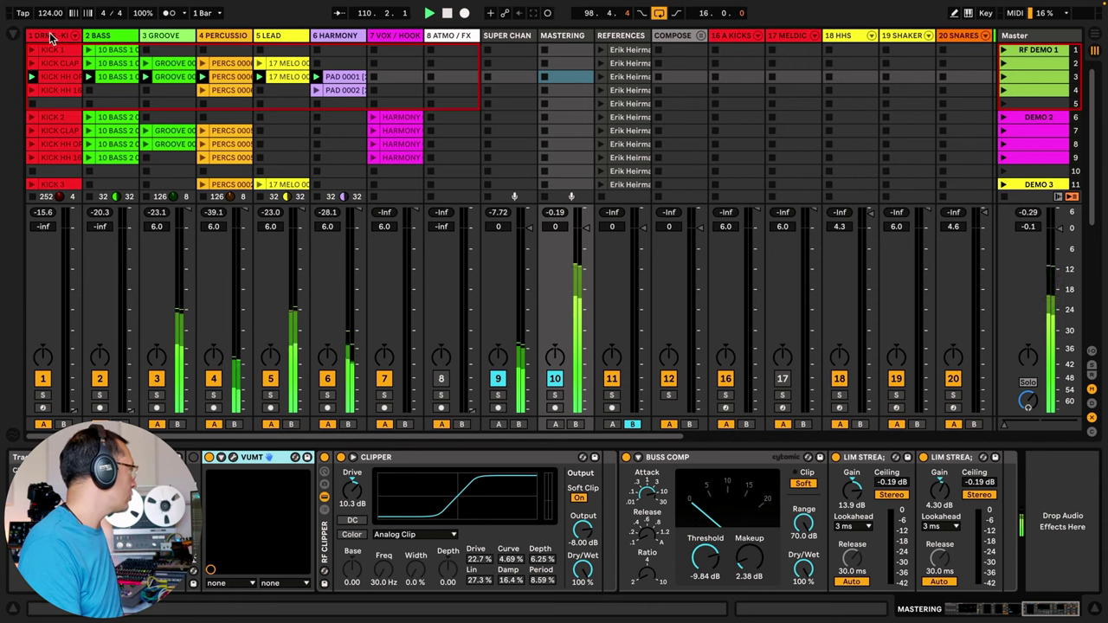
- Unfold the drums track's chains and open the Console 1 window on the CLAPS 0006 chain, placing it clear for editing
left_click(74, 40)
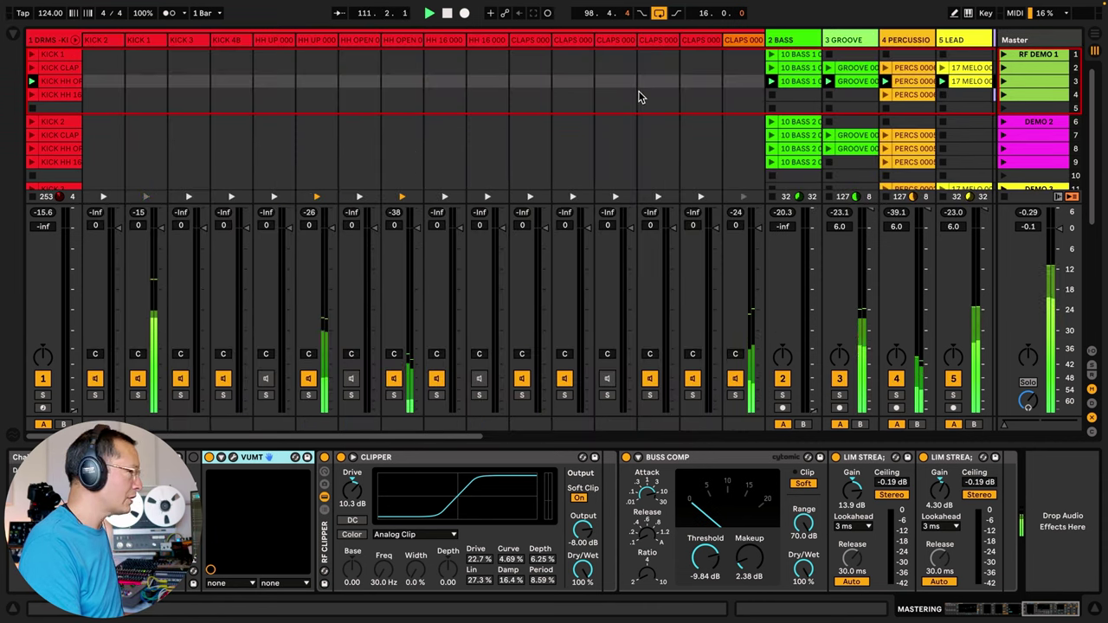
scroll(633, 98, "right", 1)
scroll(637, 95, "right", 2)
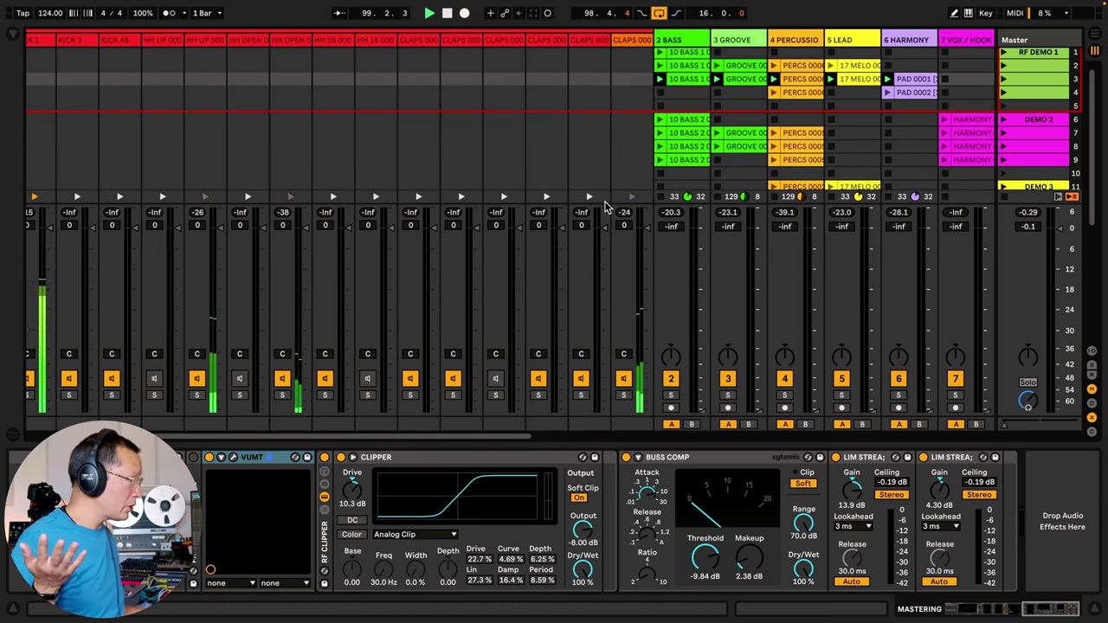
left_click(607, 206)
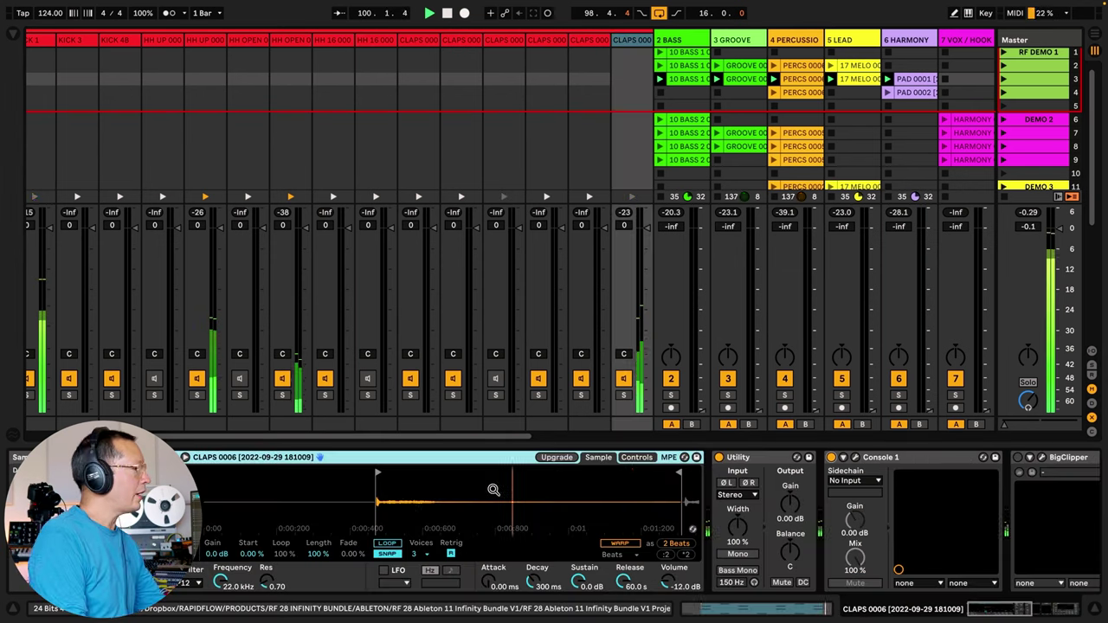
left_click(856, 459)
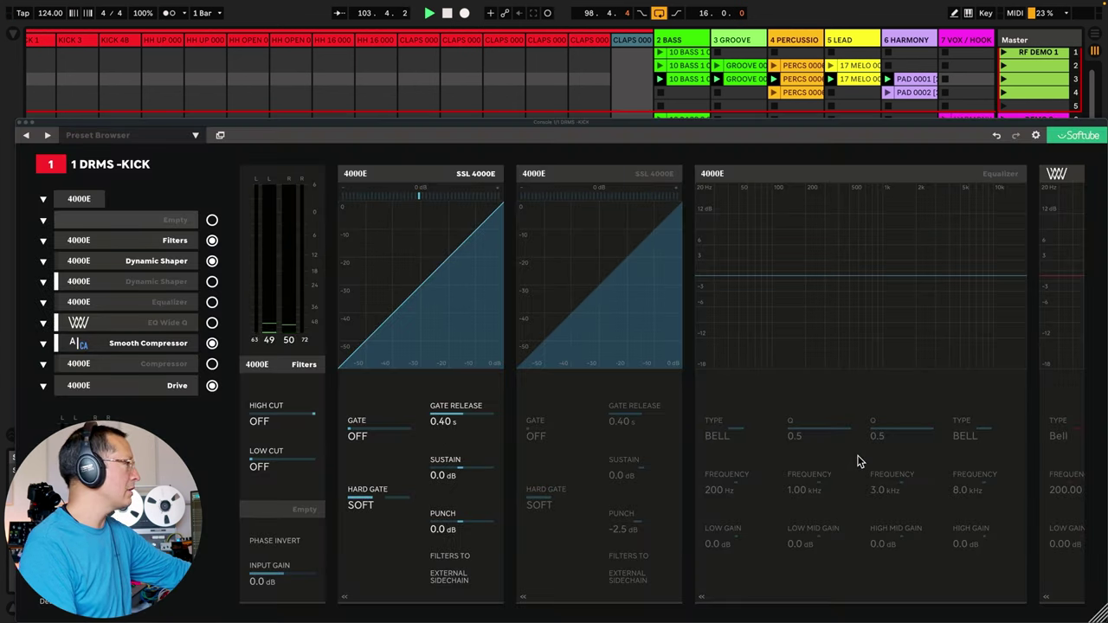
left_click_drag(307, 132, 306, 58)
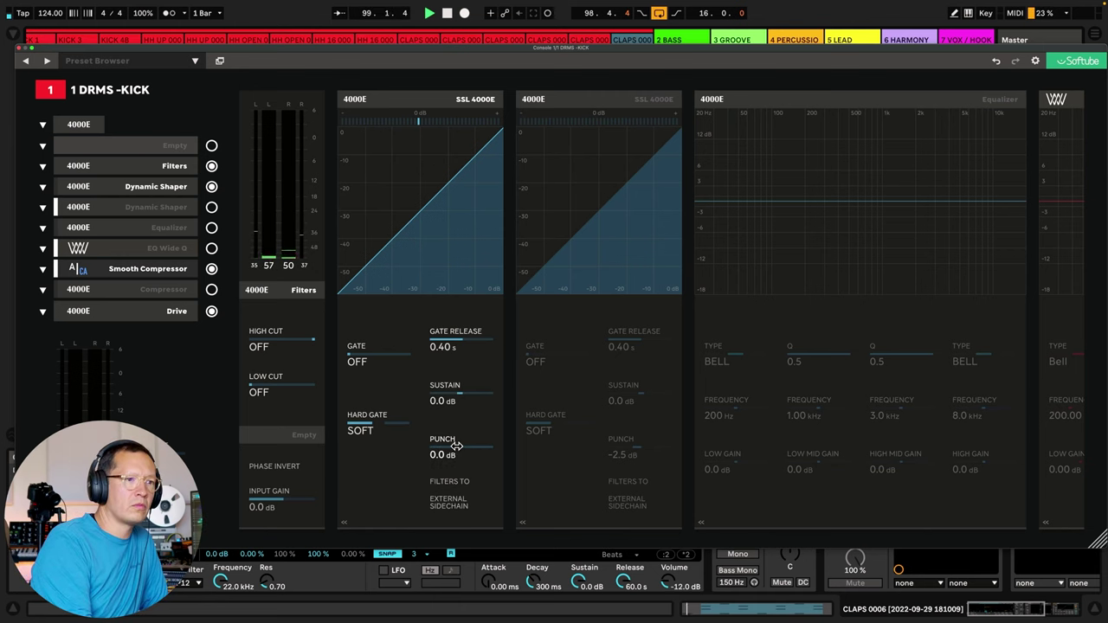
- Try the first Dynamic Shaper's Punch at -24.0 dB, and set it to 24.0 dB
left_click_drag(456, 445, 489, 459)
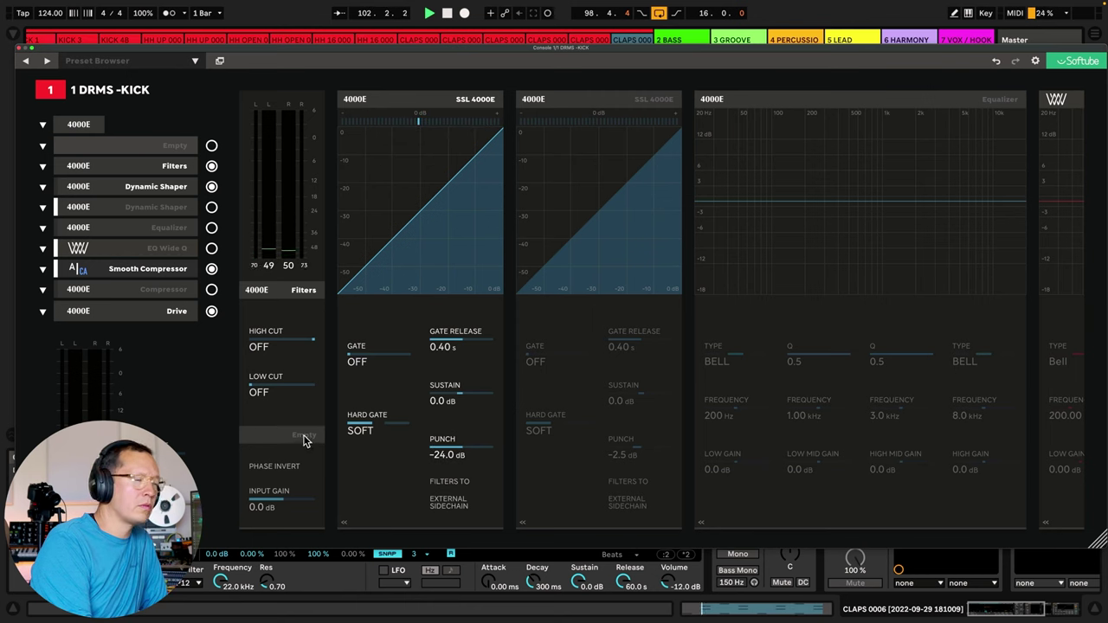
left_click_drag(436, 445, 729, 444)
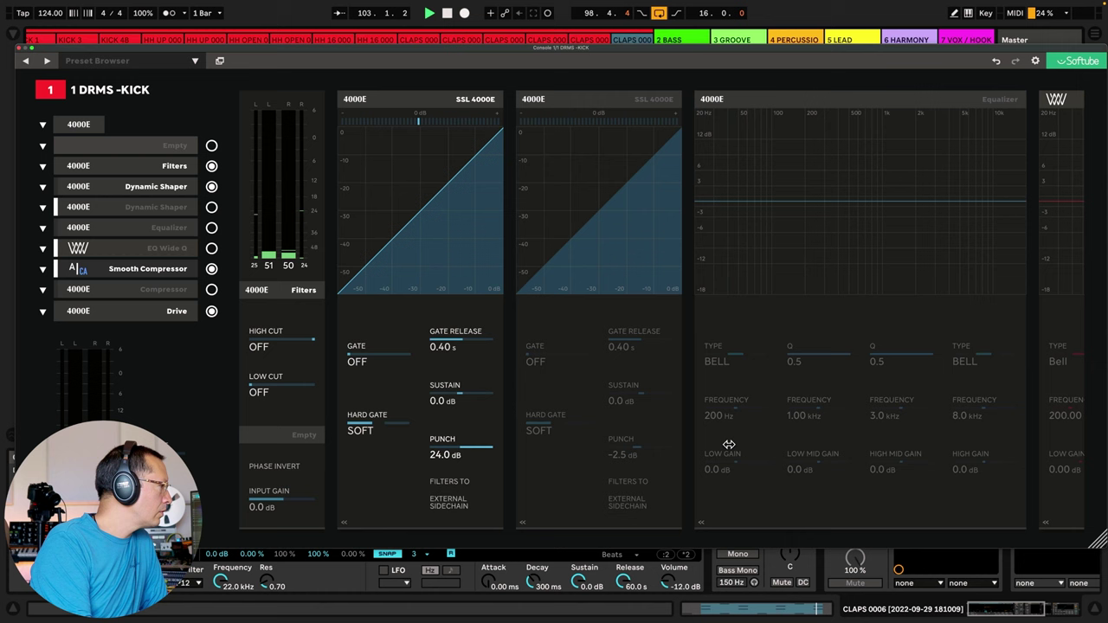
- Reset the first Dynamic Shaper's Punch to 0.0 dB, try its Sustain at -4.7 dB before returning it to 0, and close Console 1
double_click(486, 448)
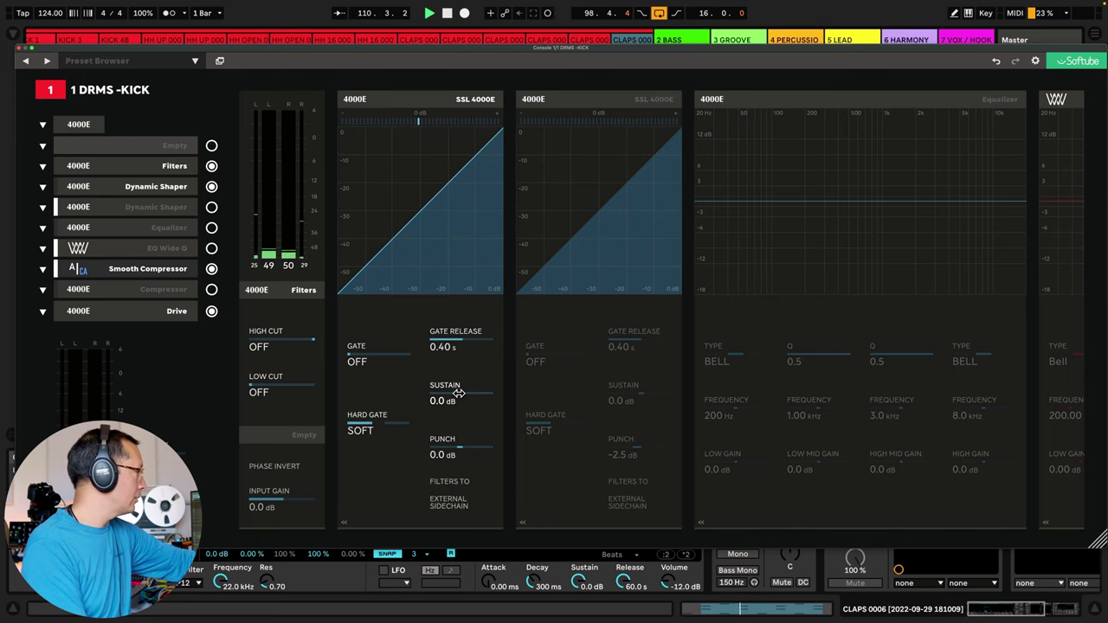
mouse_move(459, 393)
left_mouse_down()
mouse_move(509, 397)
mouse_move(372, 390)
mouse_move(507, 393)
mouse_move(458, 394)
left_mouse_up()
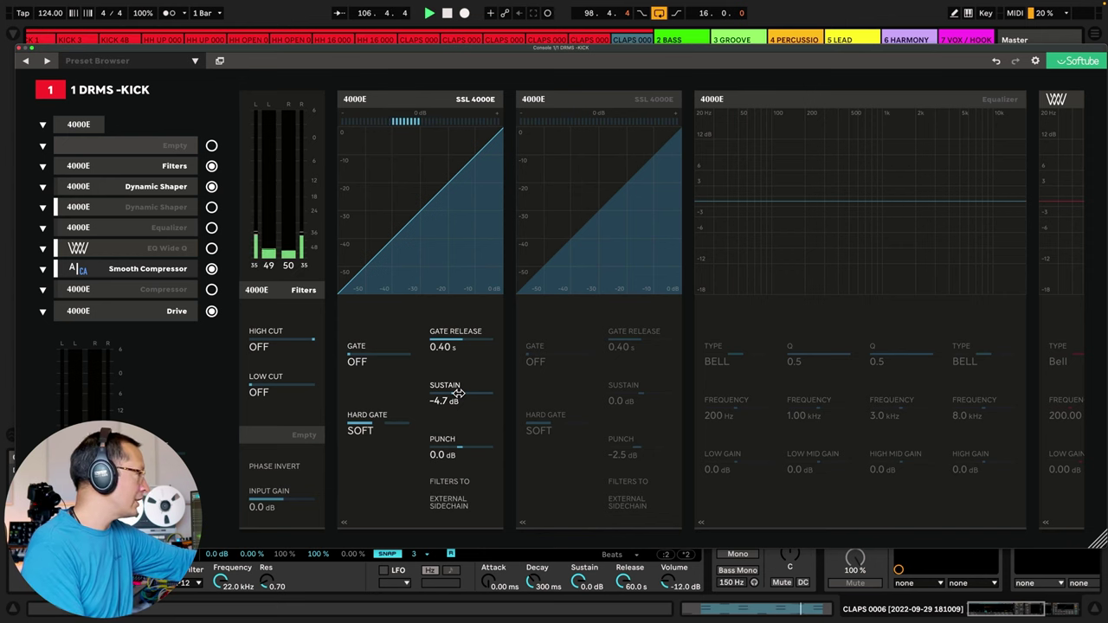
double_click(458, 396)
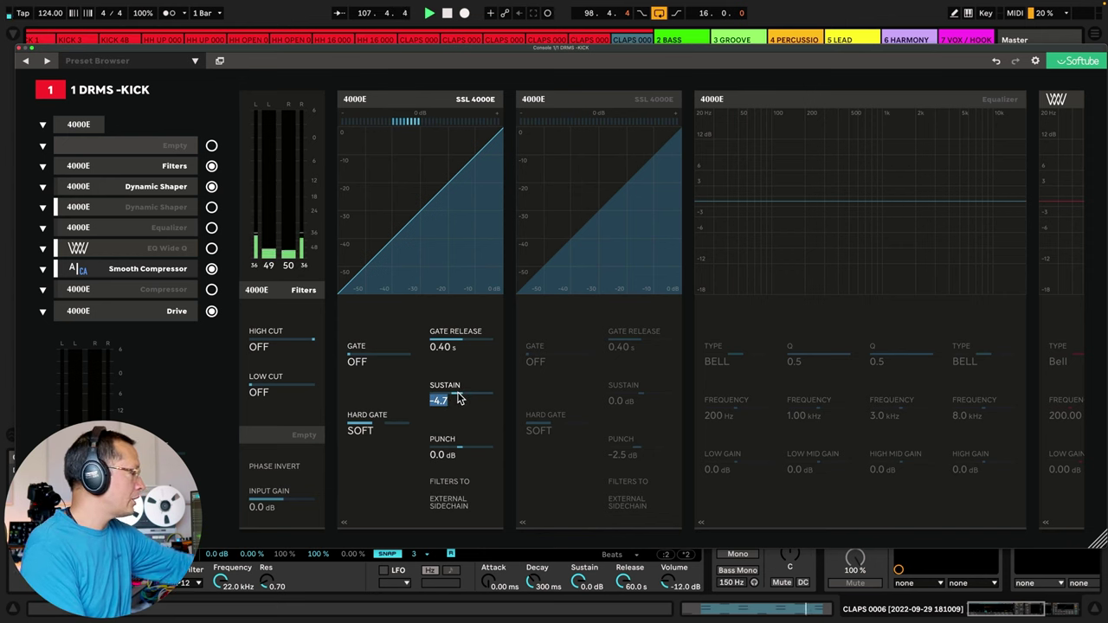
type("0")
key("Return")
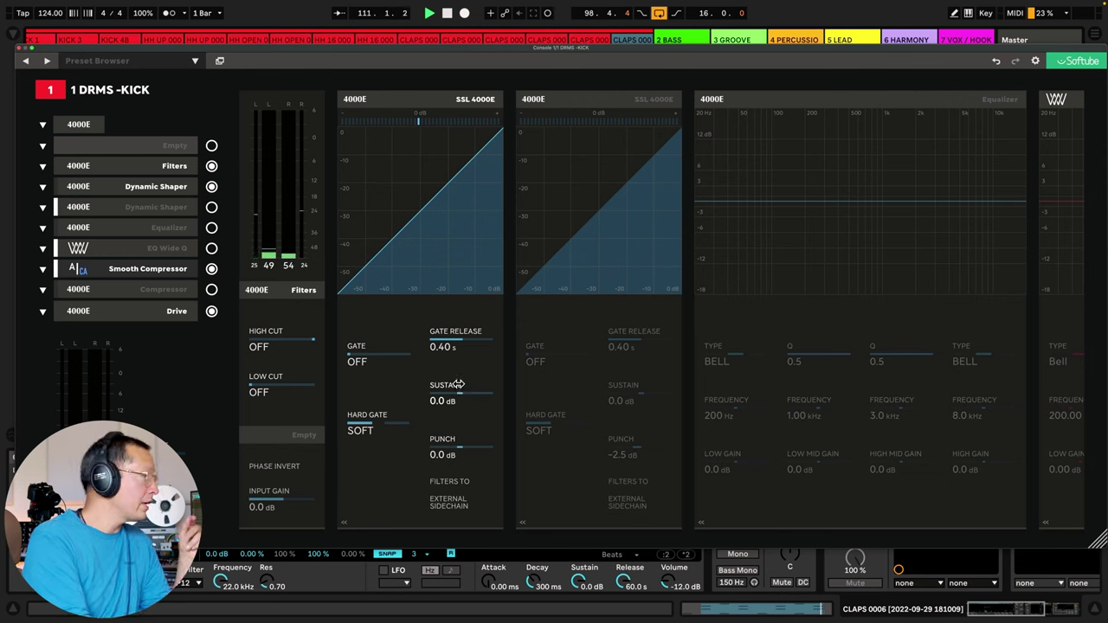
left_click(19, 43)
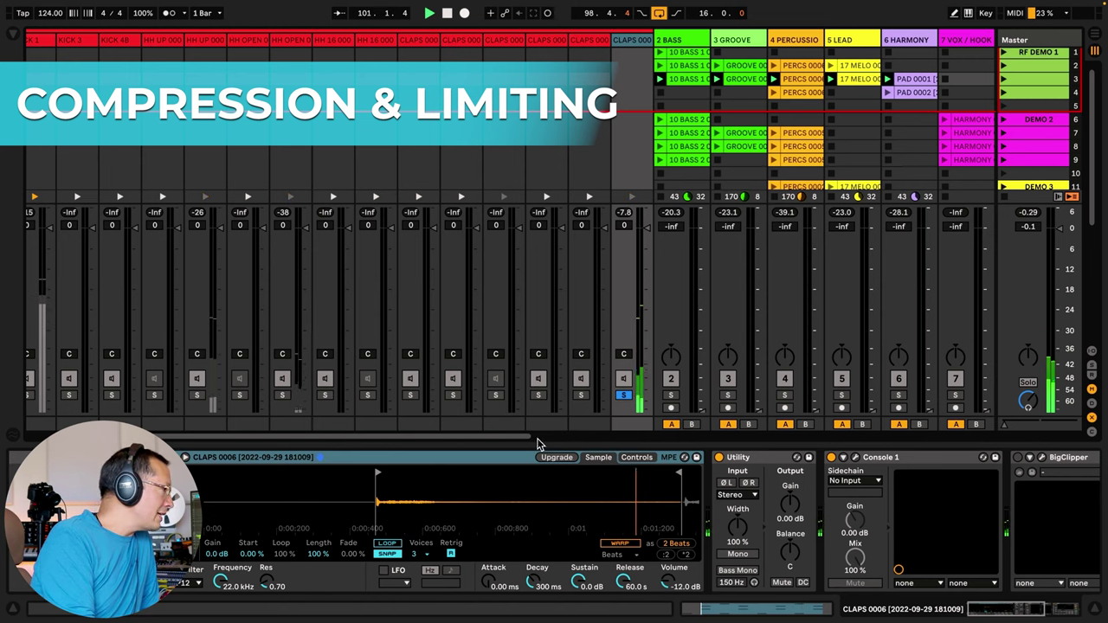
- Search the browser for "compr" and add a Glue Compressor to the CLAPS 0006 chain, between Utility and Console 1
left_click_drag(545, 437, 693, 423)
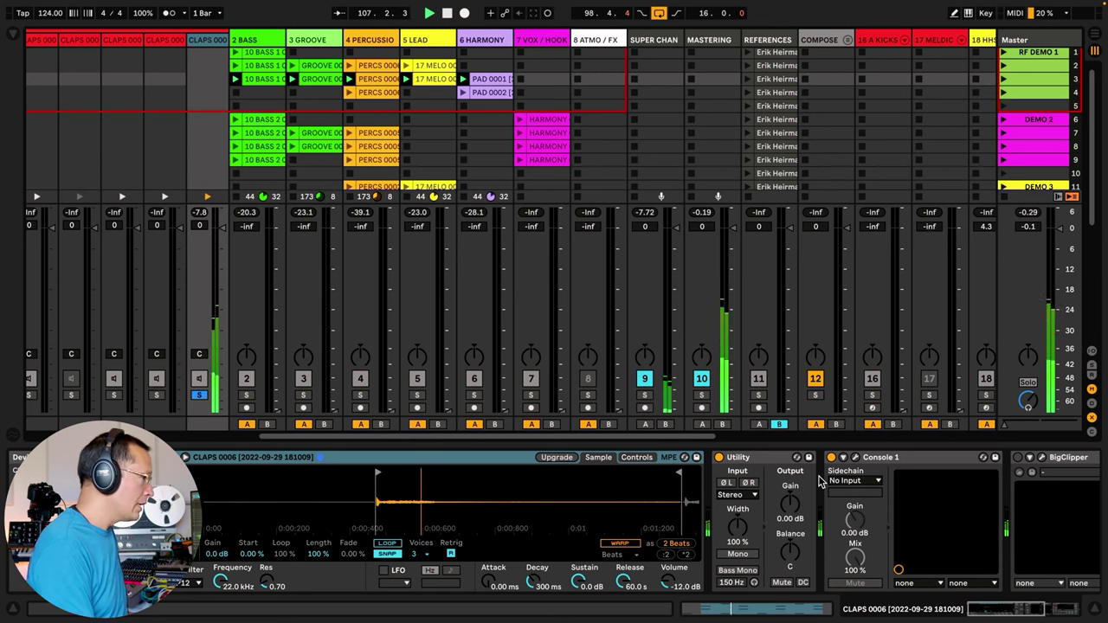
left_click(1041, 613)
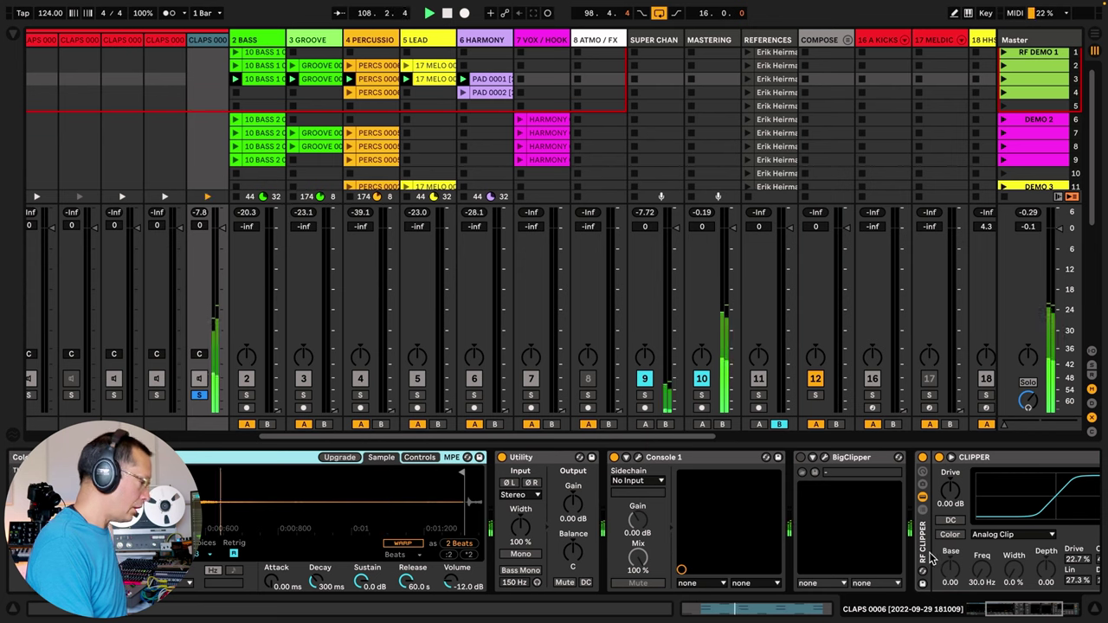
key("ctrl+f")
type("compr")
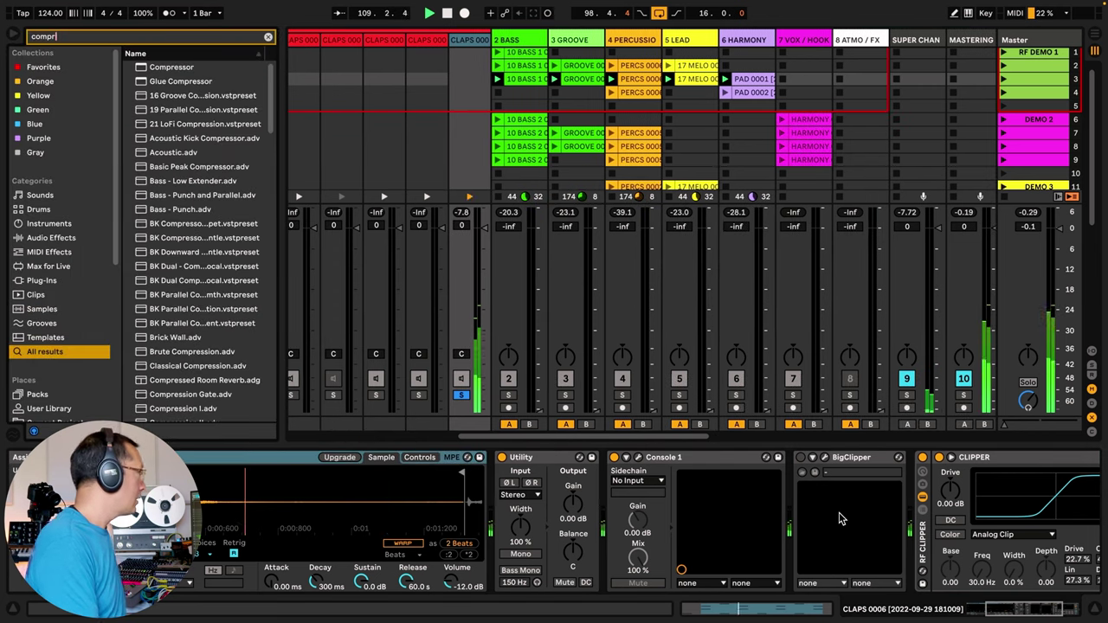
double_click(191, 84)
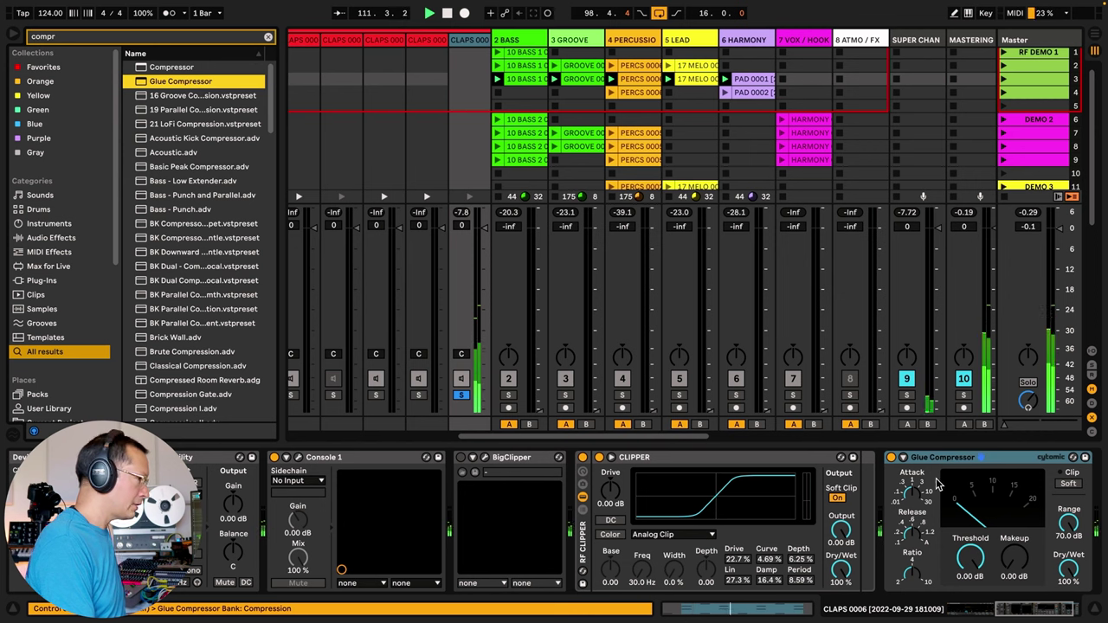
left_click(270, 476)
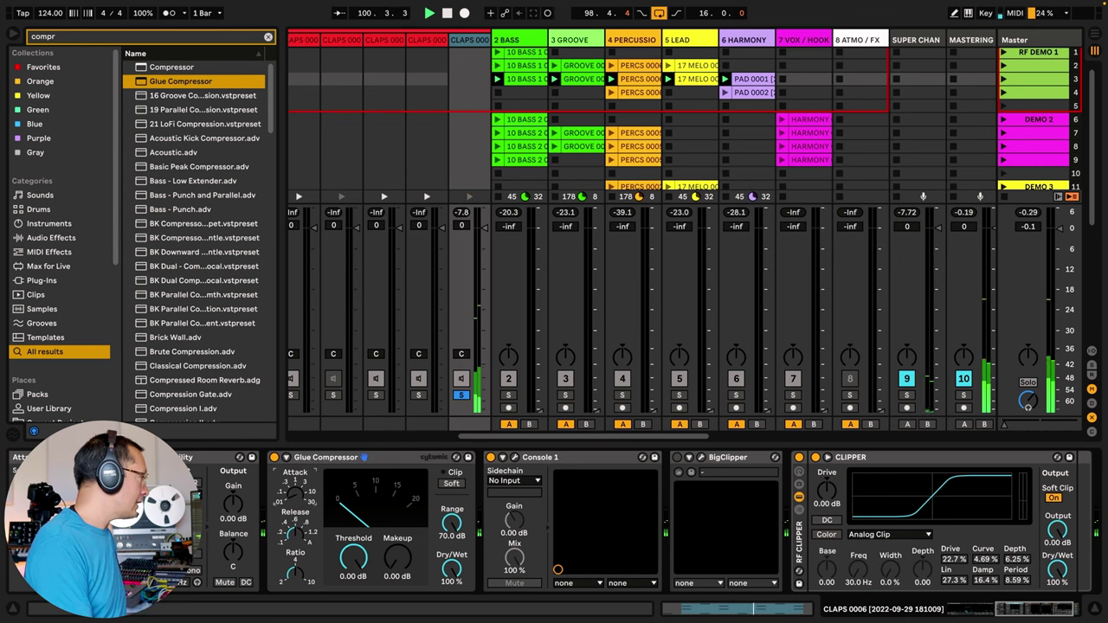
- Adjust the Glue Compressor with Console 1 bypassed, setting the threshold to -34.3 dB and the makeup gain to 1.59 dB
left_click_drag(296, 524, 296, 518)
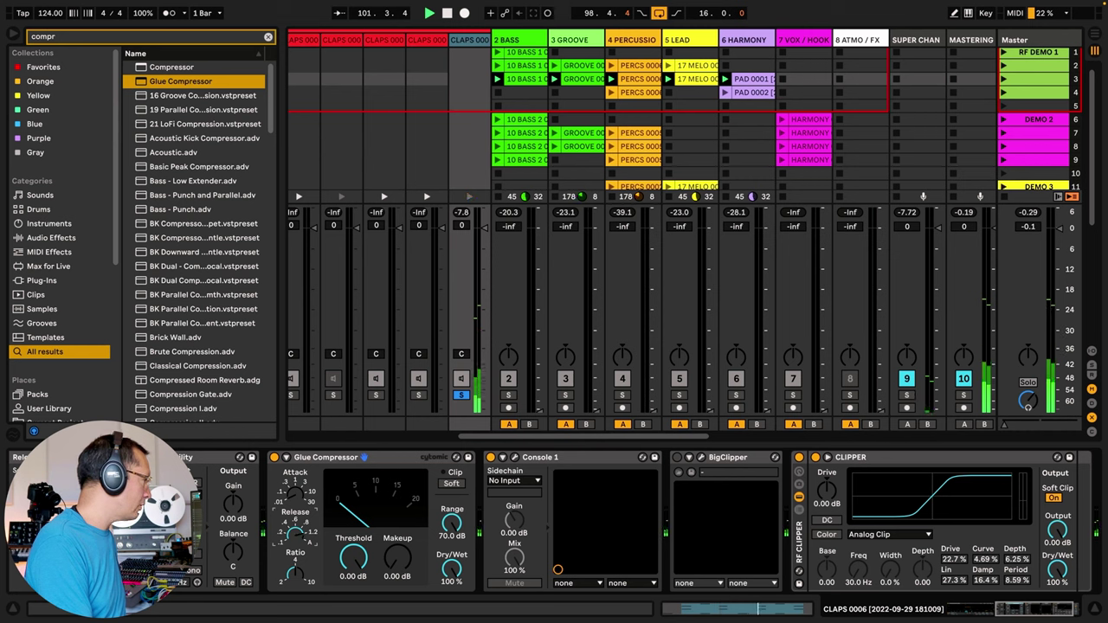
left_click(340, 578)
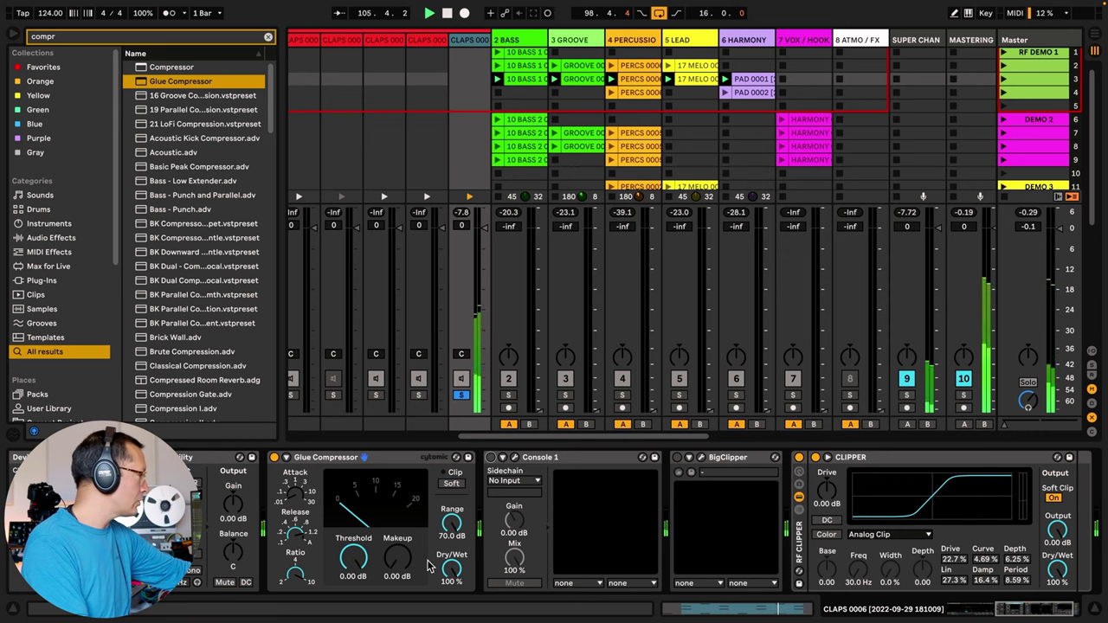
left_click_drag(353, 558, 354, 621)
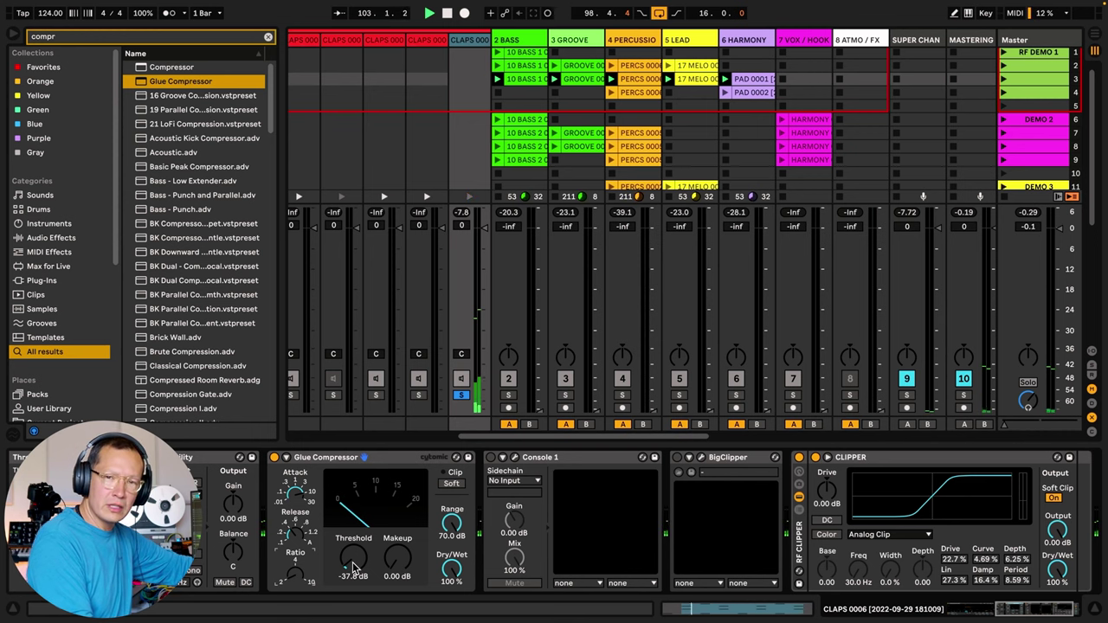
left_click_drag(352, 567, 352, 560)
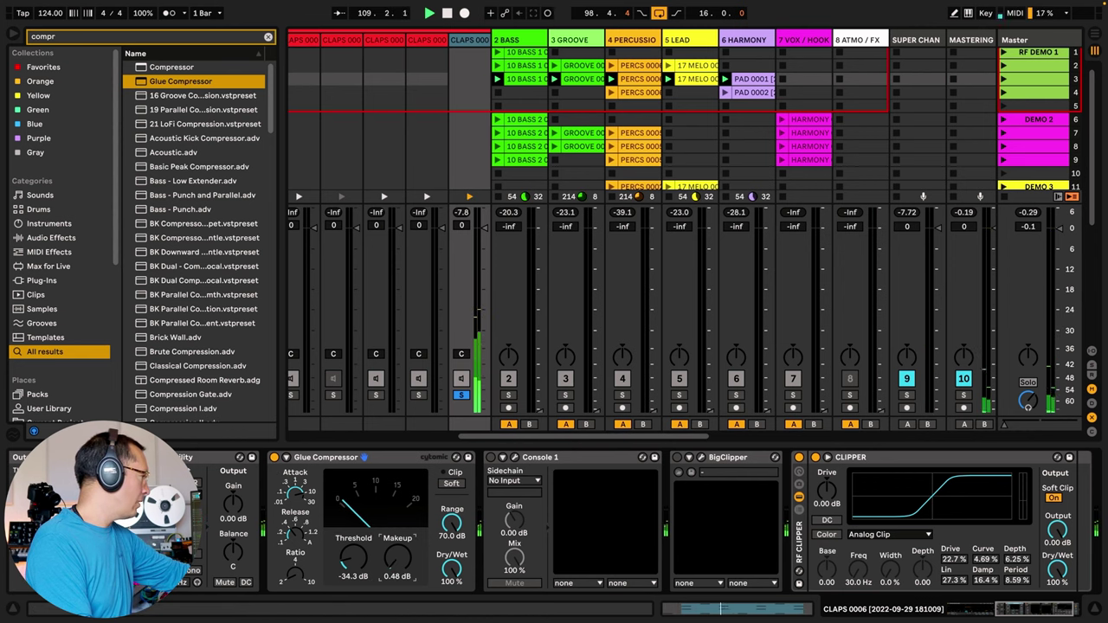
left_click_drag(397, 561, 396, 559)
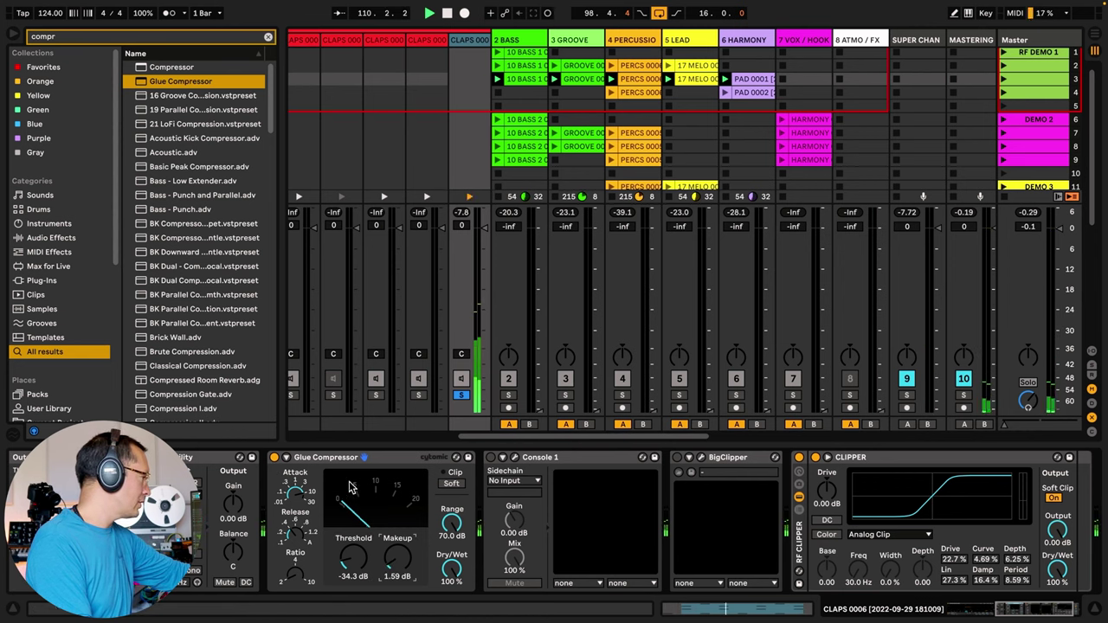
- Toggle the Glue Compressor to compare the claps with and without it, leaving it deactivated and the CLAPS 0006 chain unsoloed
left_click(274, 458)
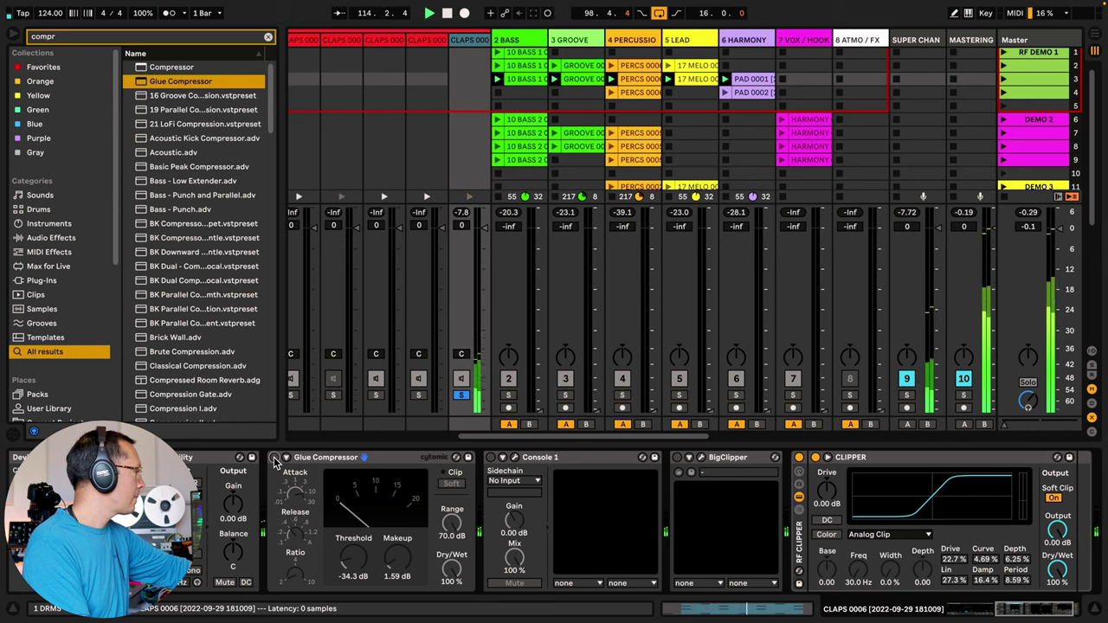
left_click(274, 458)
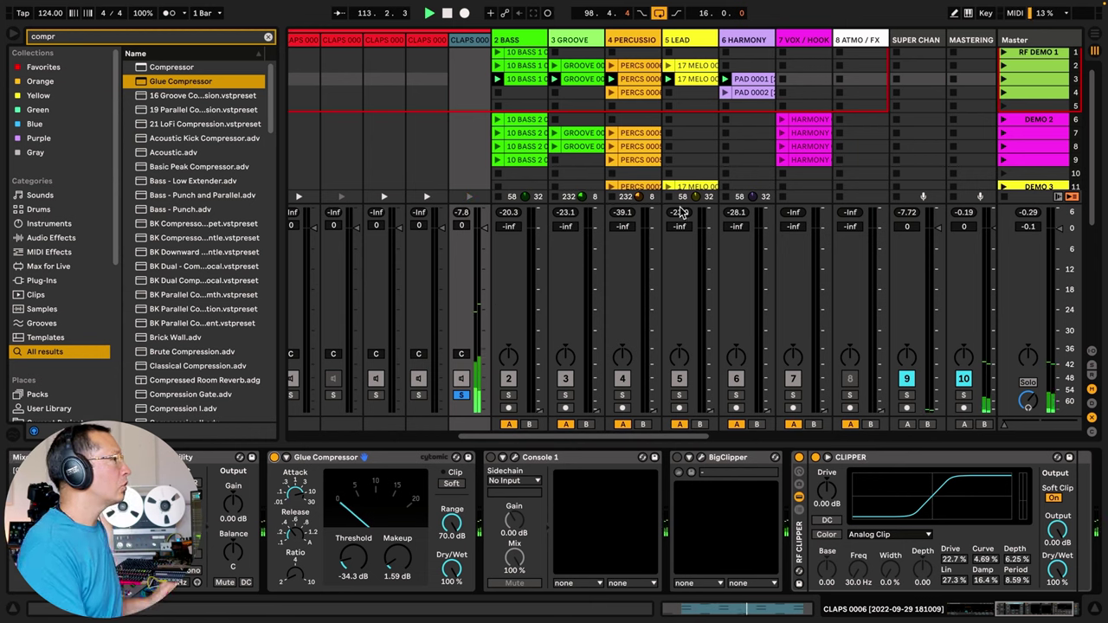
key("0")
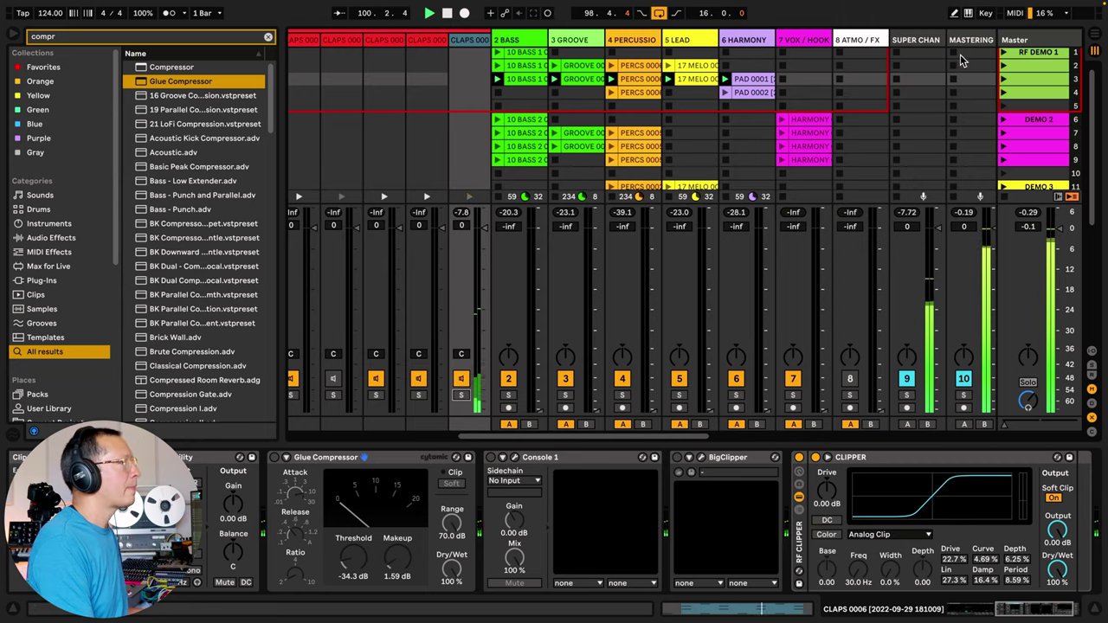
- Fold the drums track's chains, and select the MASTERING track with the browser hidden
left_click(1020, 39)
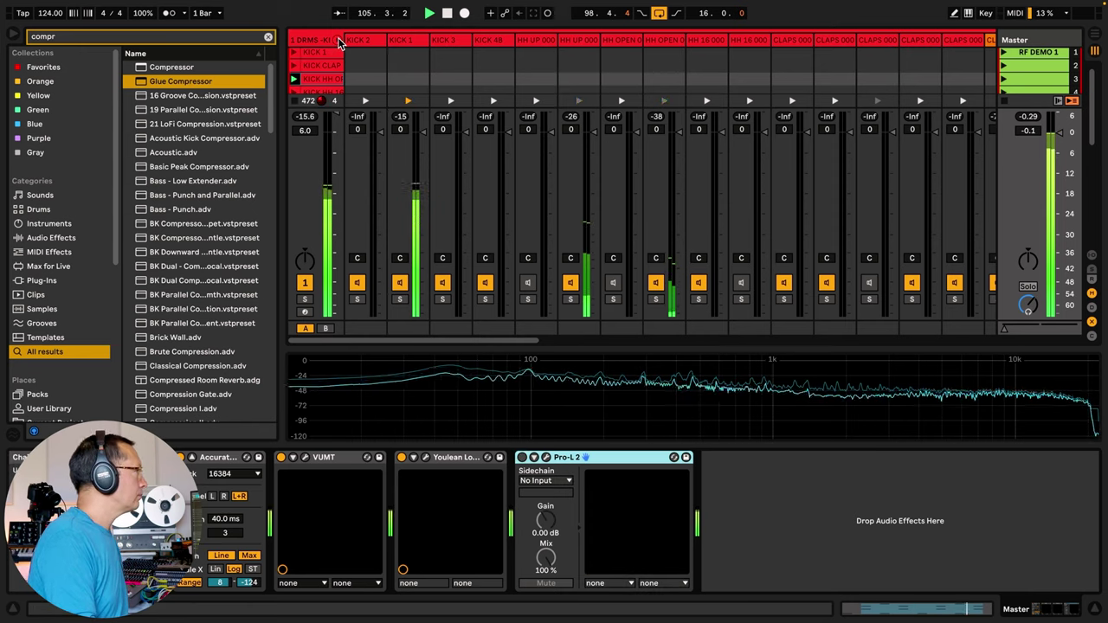
key("u")
left_click(820, 74)
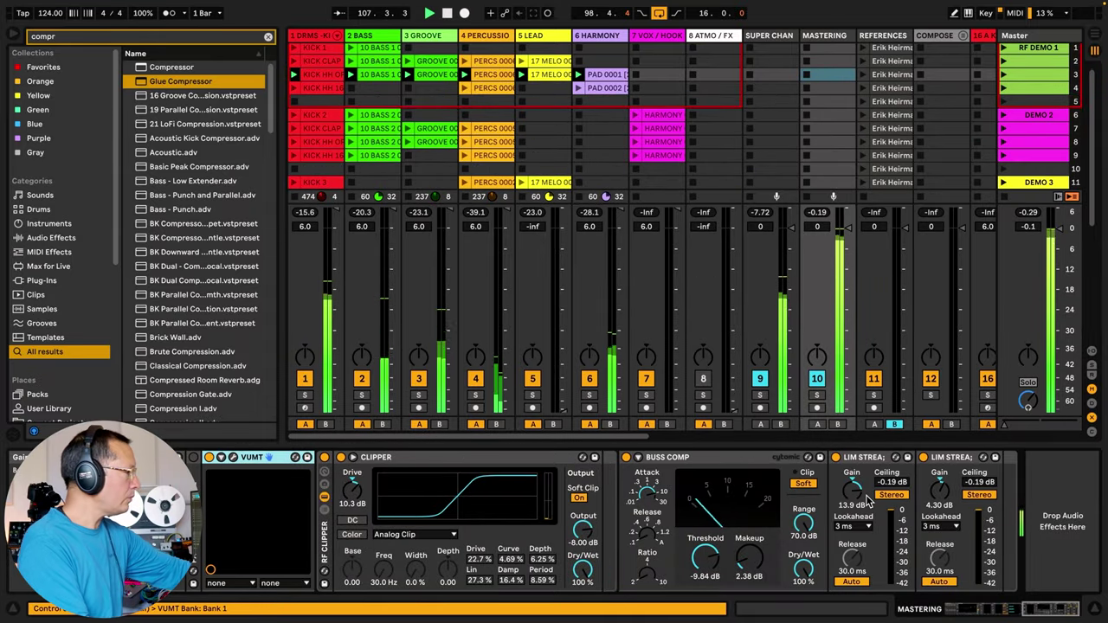
key("ctrl+alt+b")
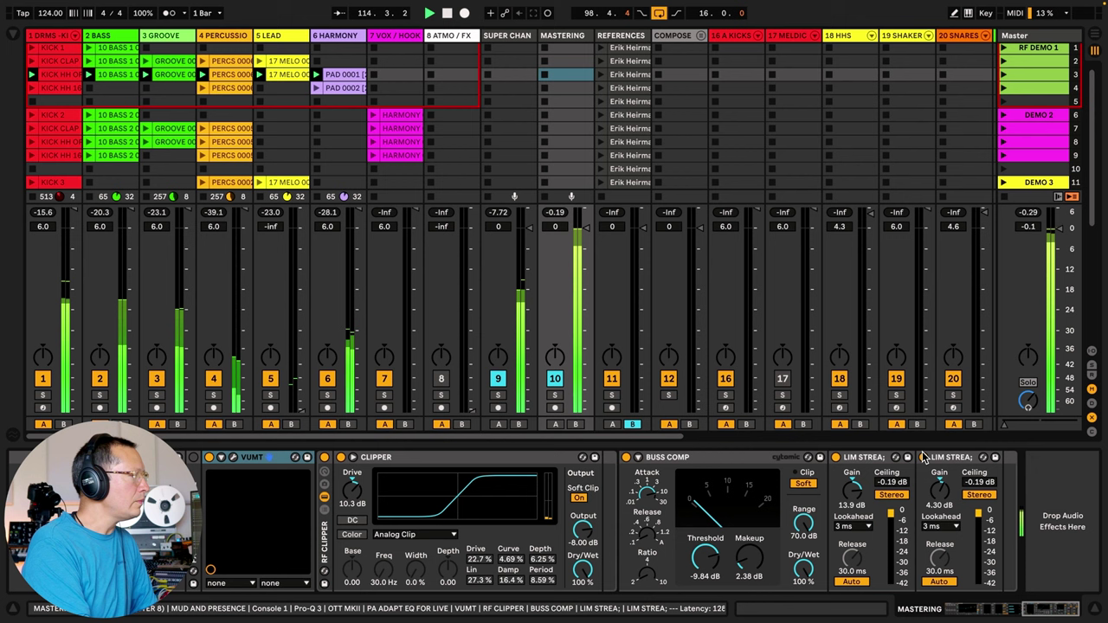
- Turn off the second limiter on MASTERING, and restart the measurement in the Master track's Youlean Loudness Meter 2
left_click(923, 457)
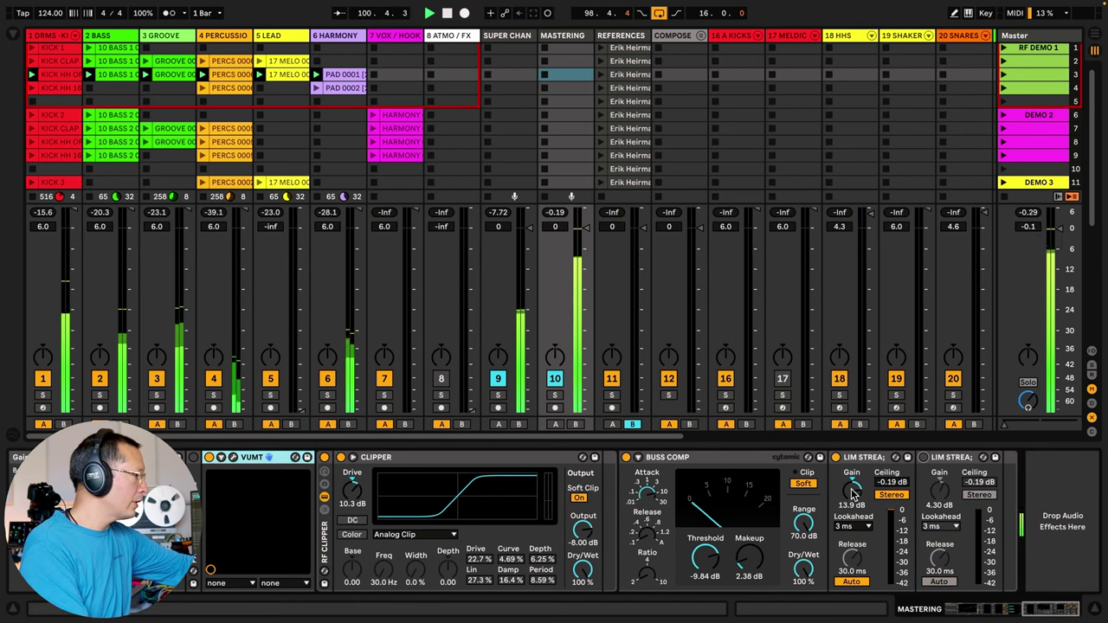
left_click(1026, 35)
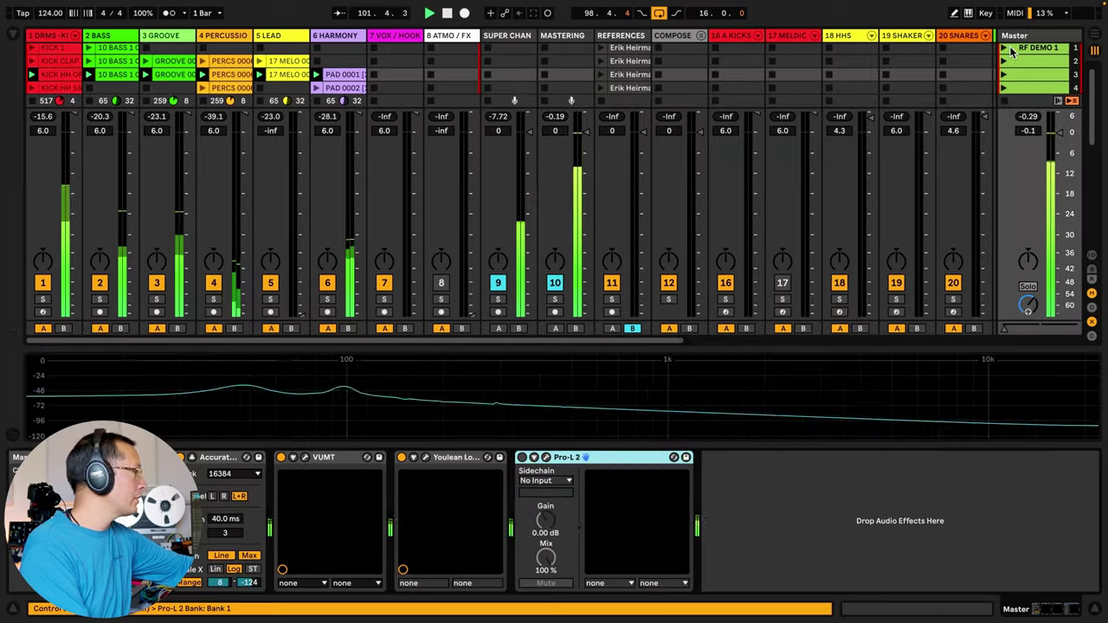
left_click(424, 458)
left_click_drag(479, 175, 278, 61)
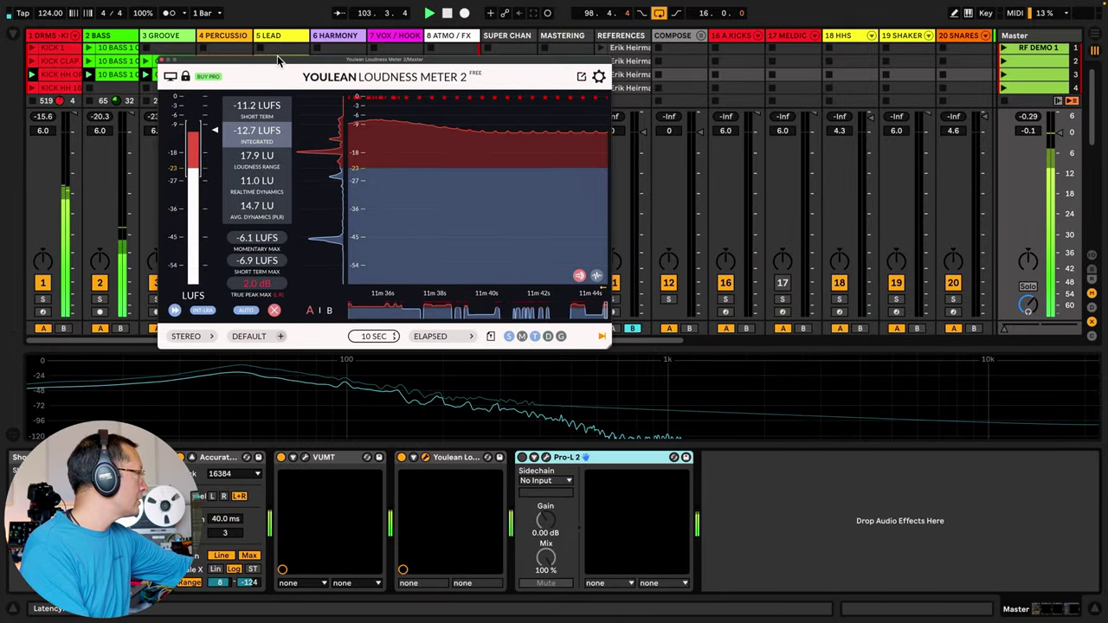
left_click(274, 310)
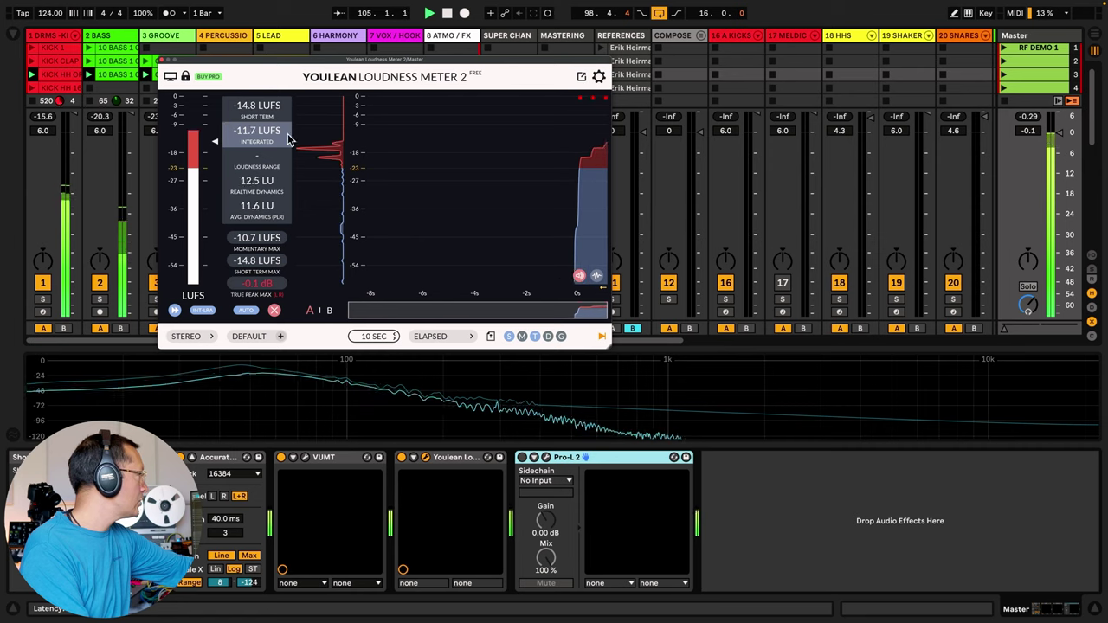
- Try the first MASTERING limiter's gain at 20.1 dB and 18.8 dB, set it to 14.6 dB, and re-enable the second limiter
left_click(552, 35)
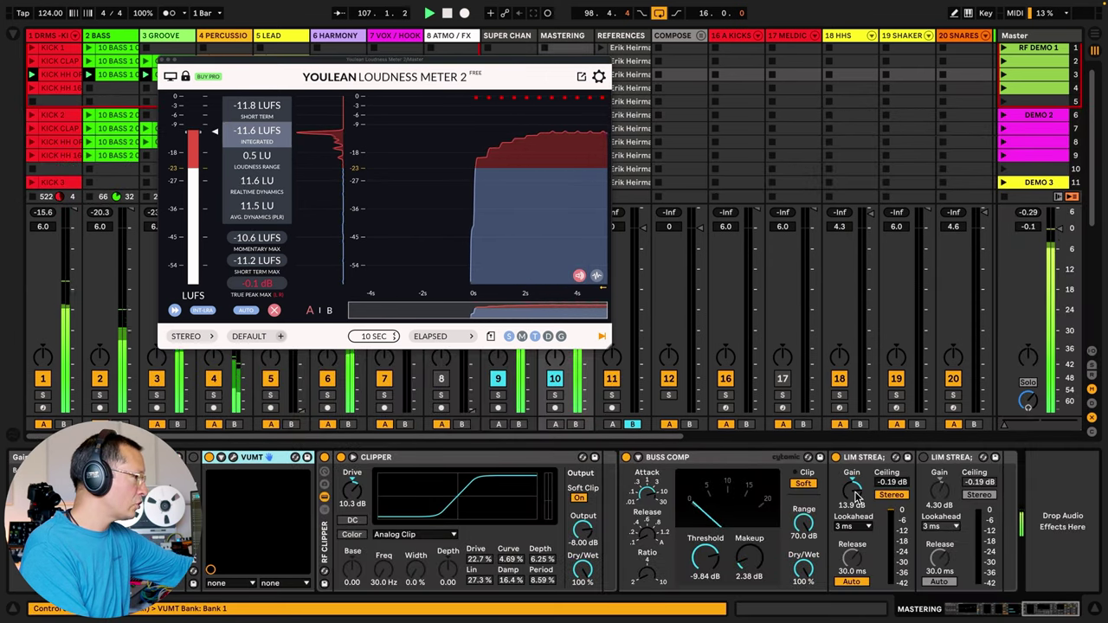
mouse_move(856, 495)
left_mouse_down()
mouse_move(855, 442)
mouse_move(856, 496)
left_mouse_up()
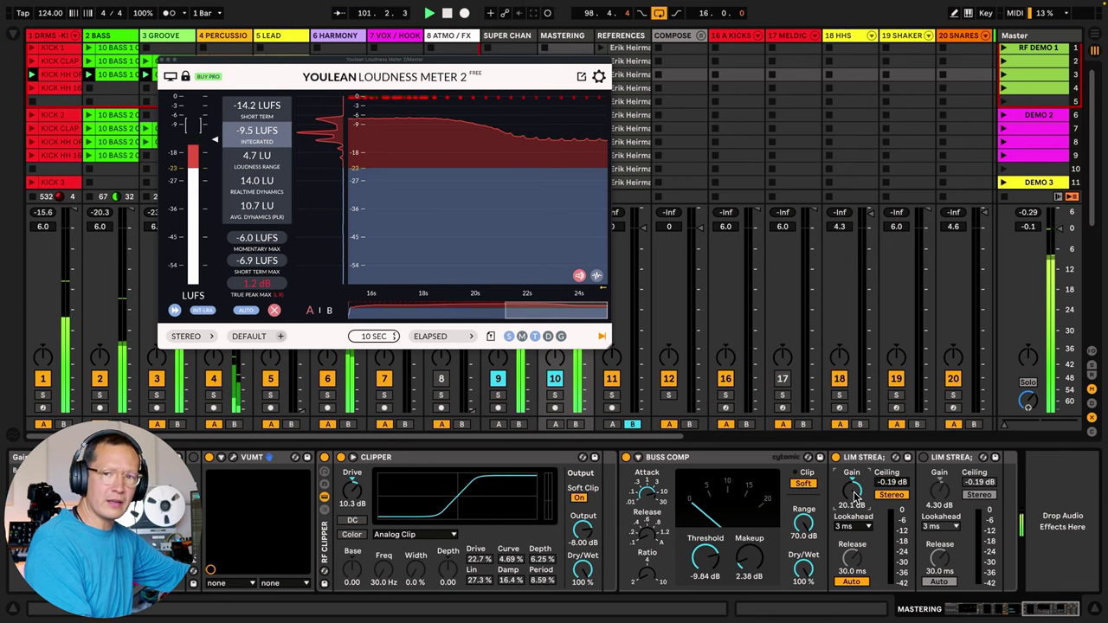
left_click_drag(855, 496, 855, 500)
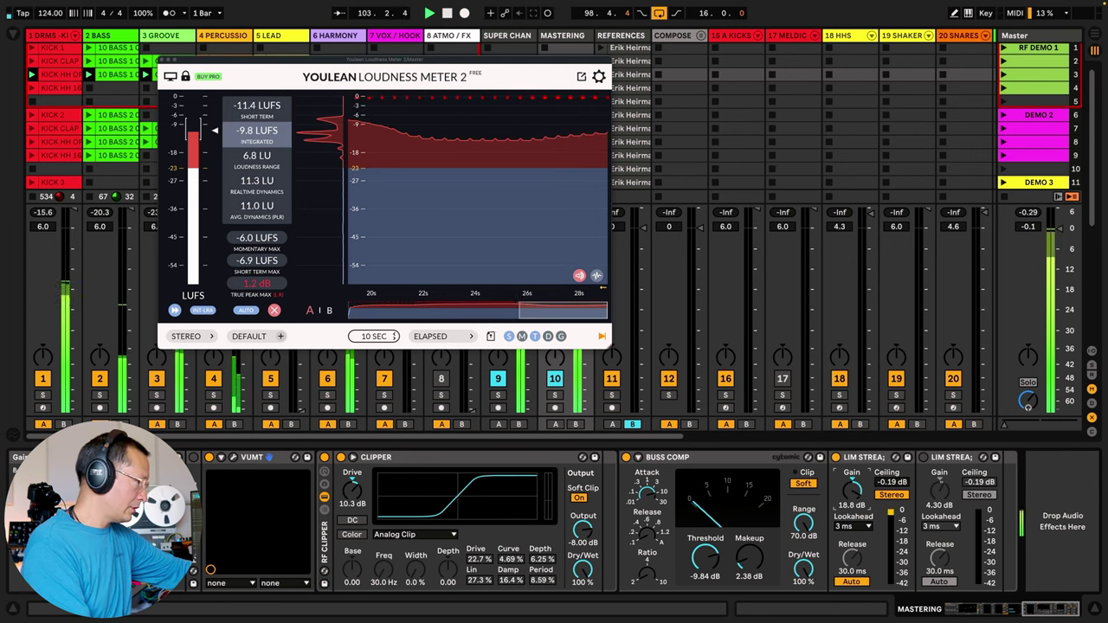
left_click_drag(856, 500, 853, 494)
left_click(923, 458)
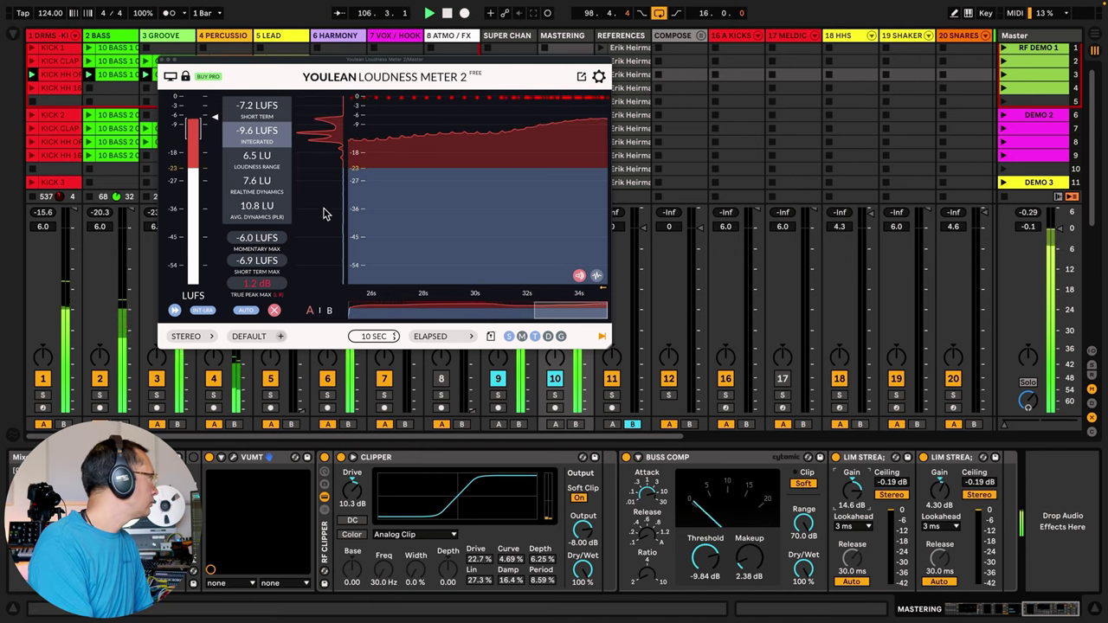
- Compare the integrated loudness with the second MASTERING limiter on and off, restarting the loudness measurement for each comparison
left_click(275, 310)
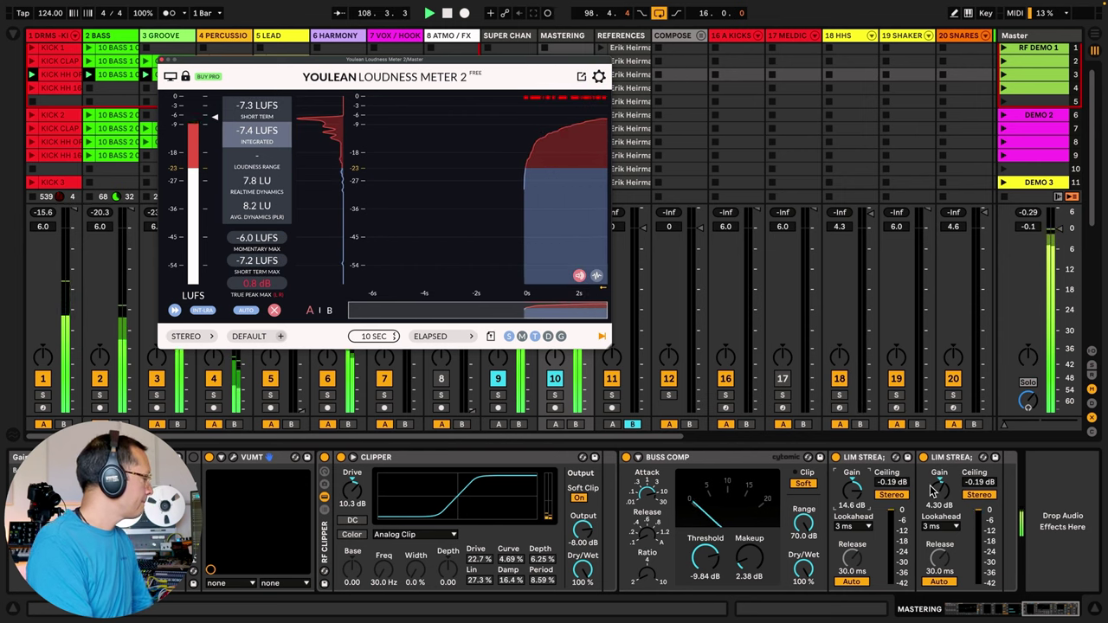
left_click(924, 458)
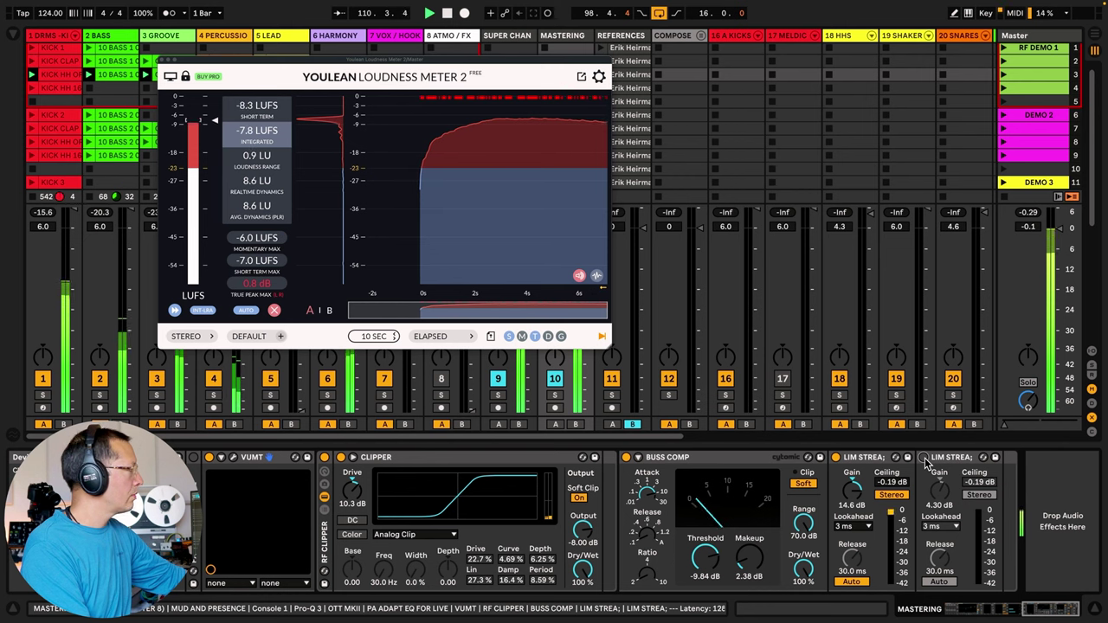
left_click(275, 310)
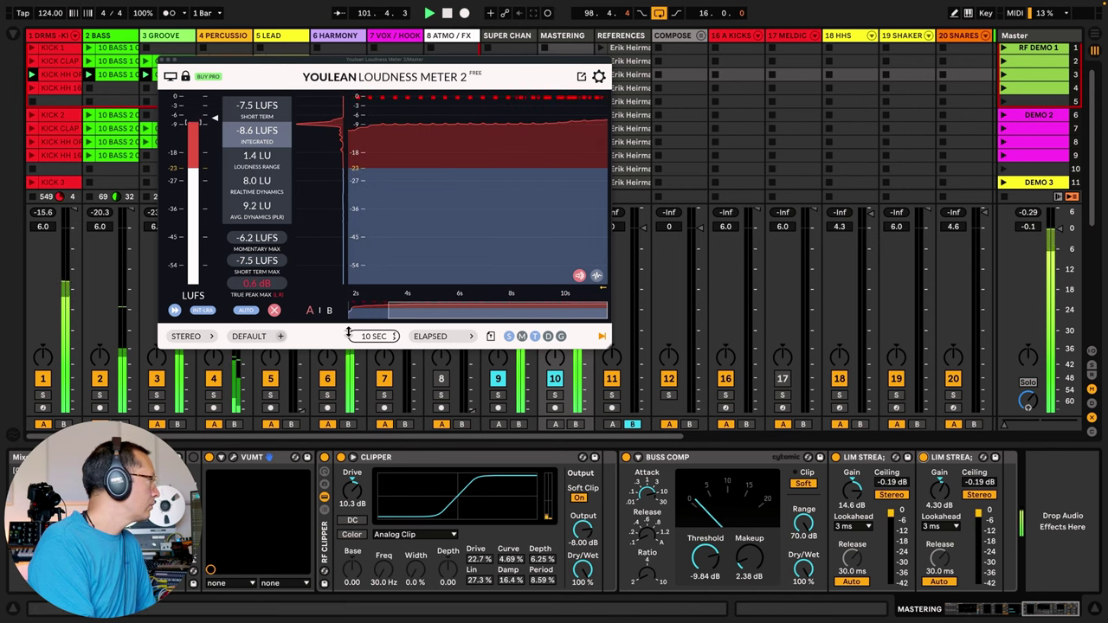
left_click(274, 311)
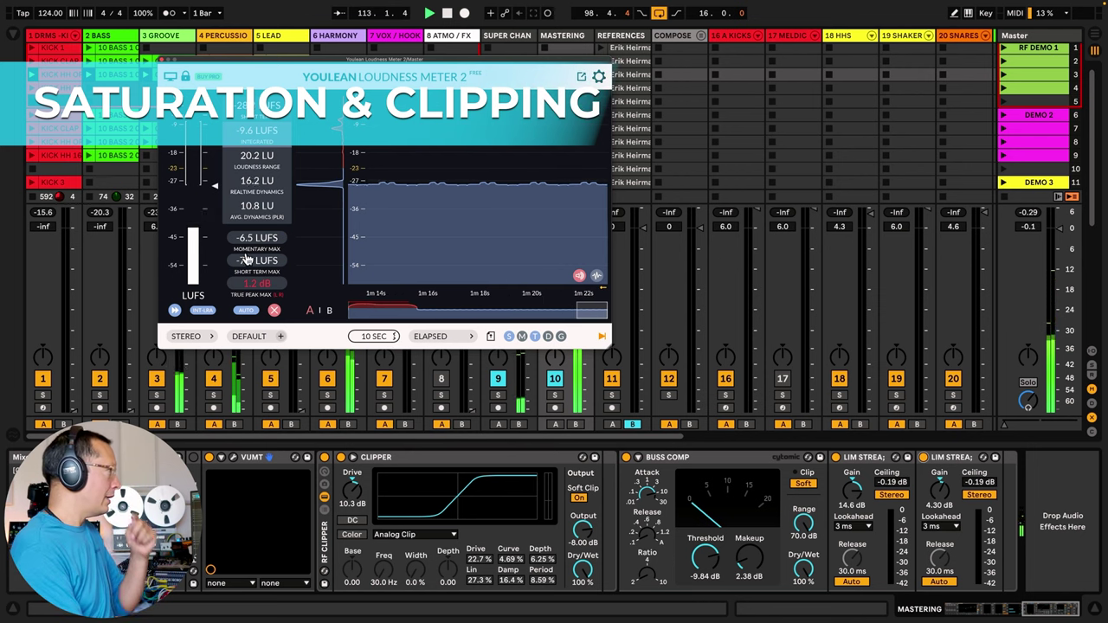
- Close the loudness meter, and open FabFilter Saturn 2 on the 2 BASS track
left_click(163, 62)
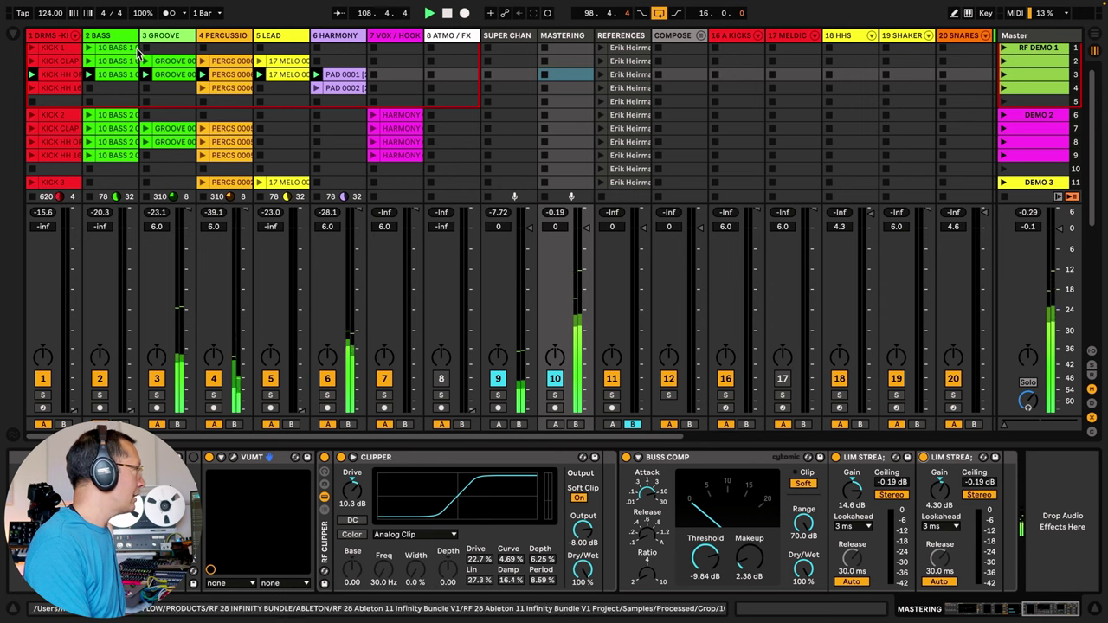
left_click(136, 48)
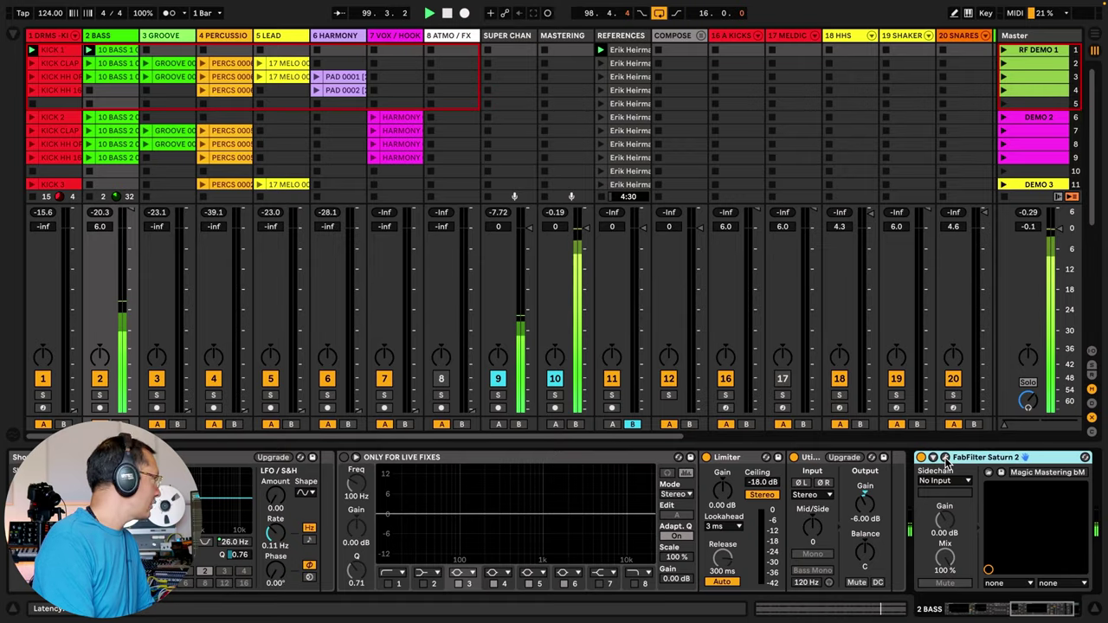
left_click(946, 458)
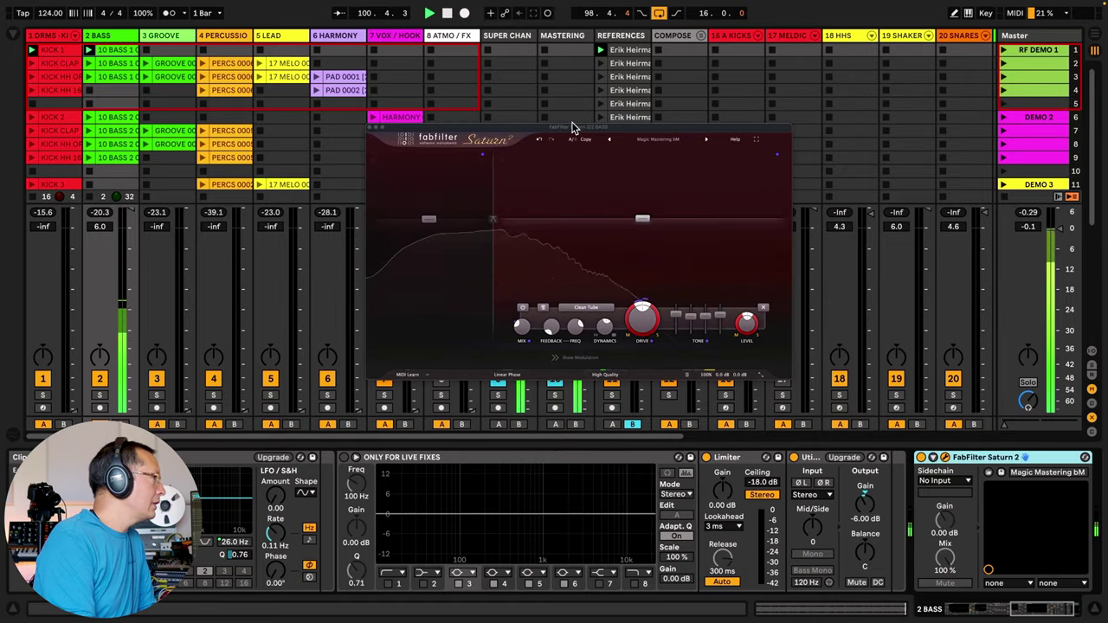
left_click_drag(572, 128, 535, 130)
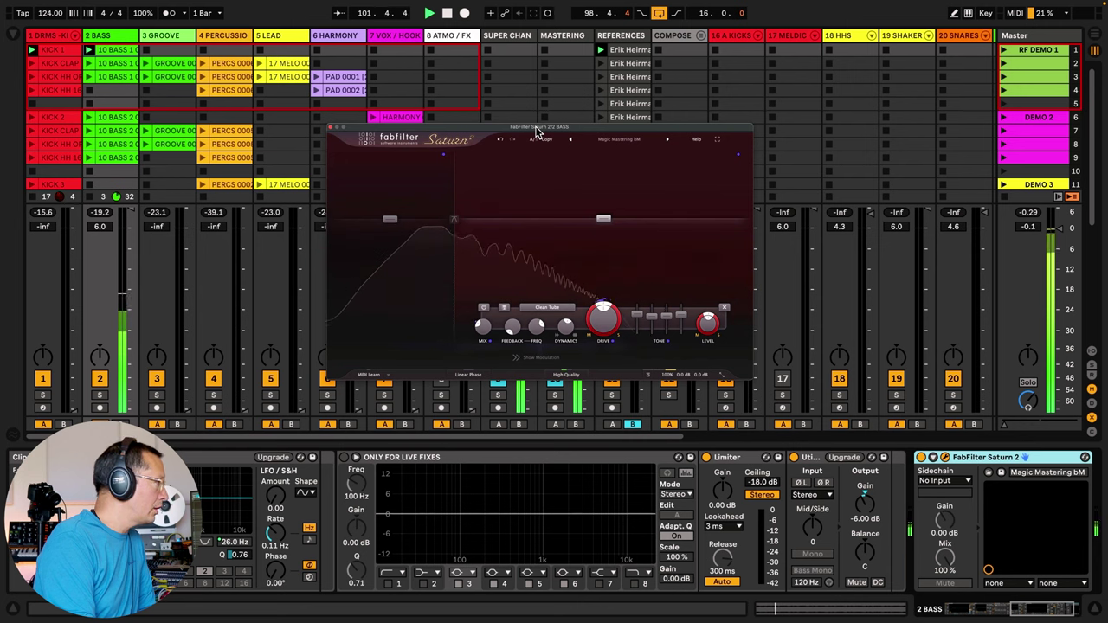
- Load the Magic Mastering bM preset in Saturn 2 from the V1 Preset Folder's Mastering category
left_click(636, 140)
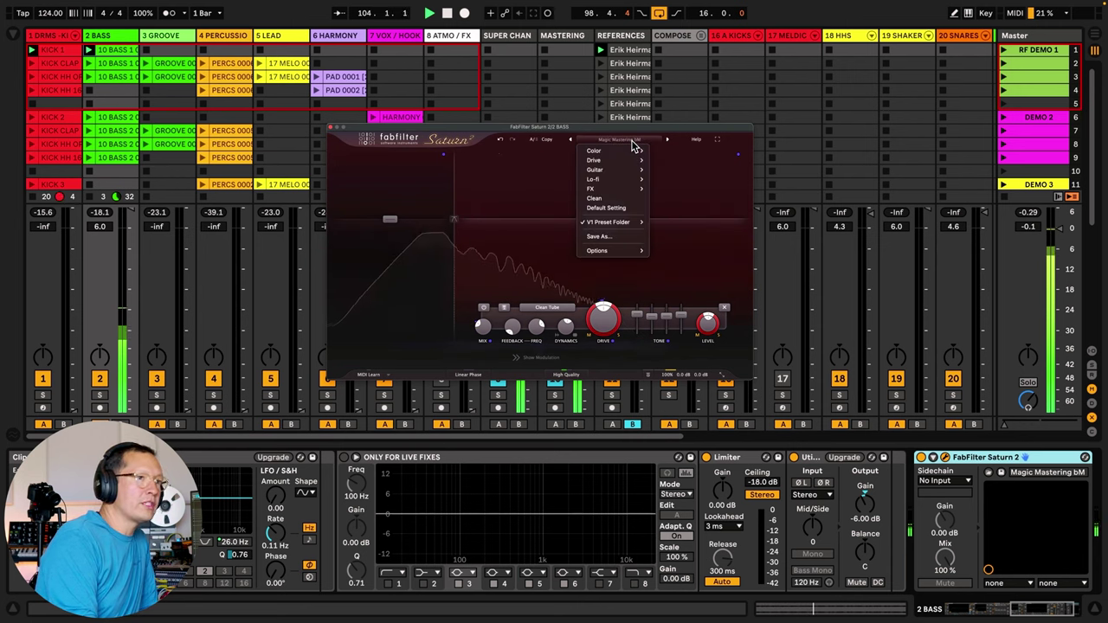
mouse_move(616, 221)
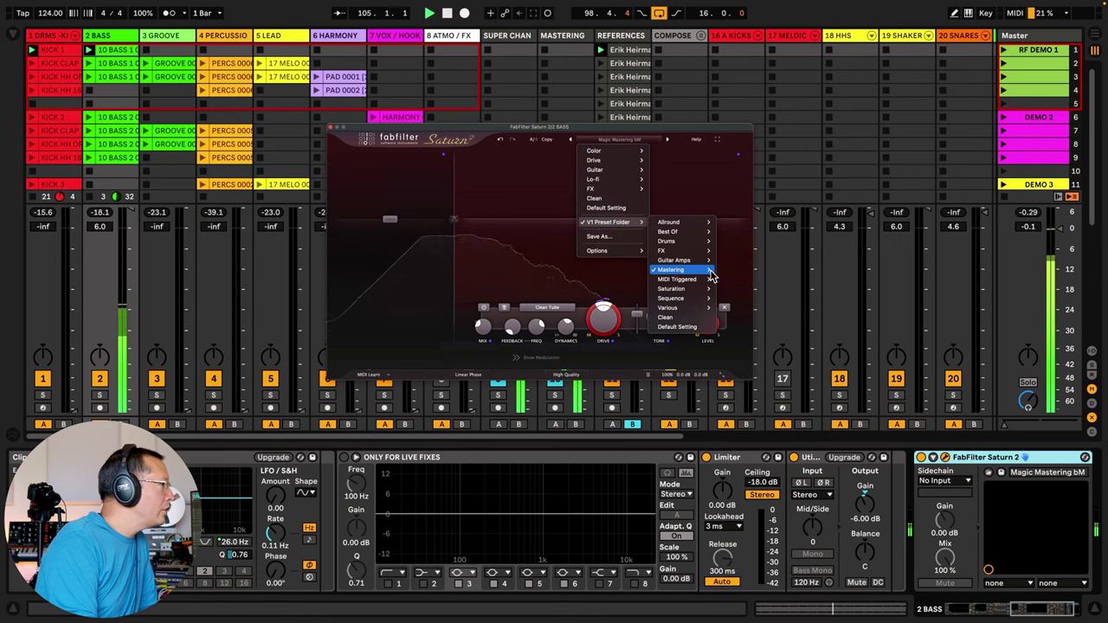
mouse_move(710, 274)
left_click(776, 347)
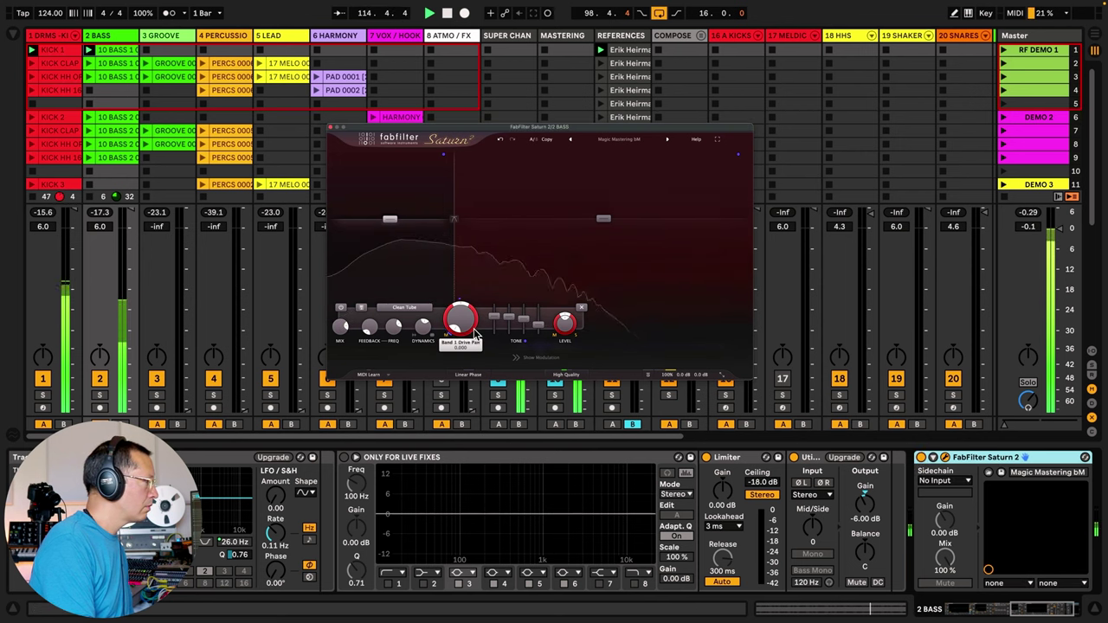
- Adjust the drive of Saturn 2's low and high bands on the bass
left_click_drag(458, 342, 460, 268)
mouse_move(606, 259)
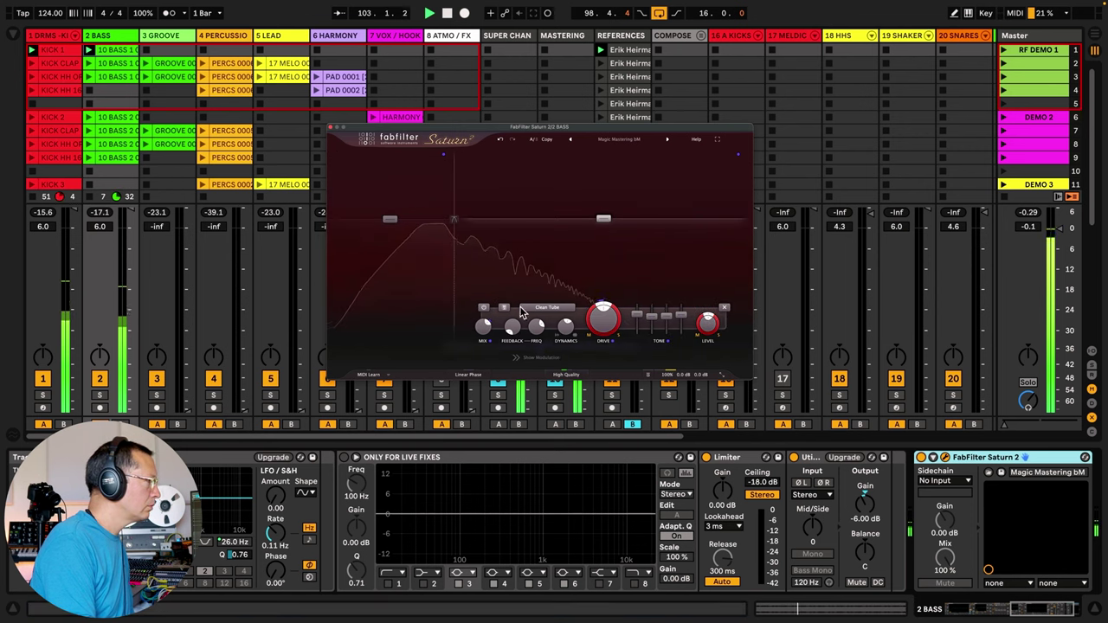
left_click_drag(608, 325, 608, 319)
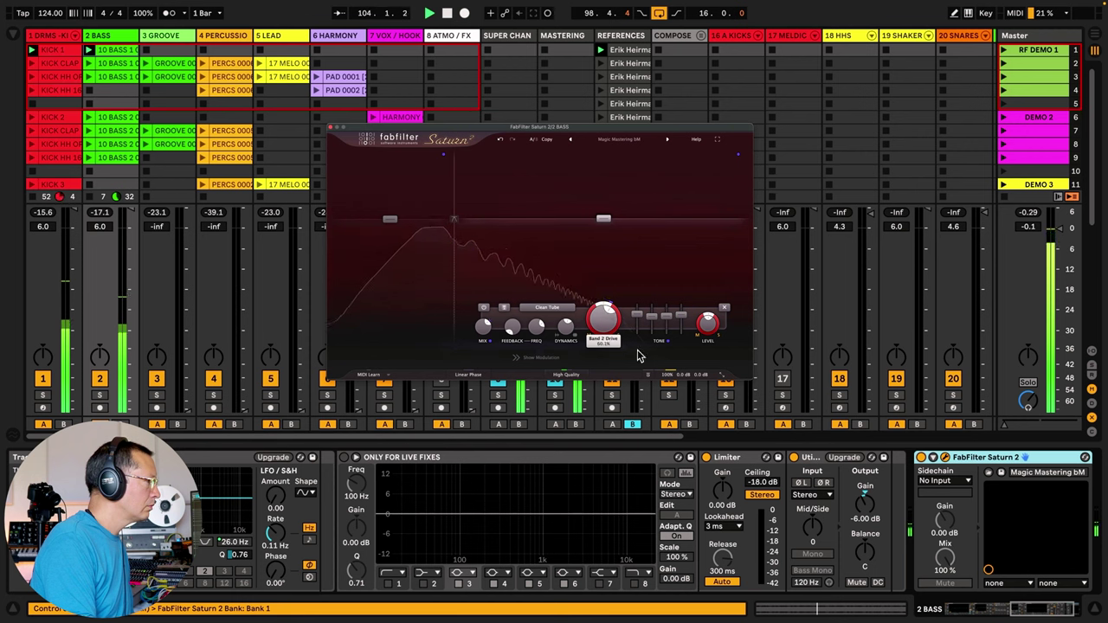
- Play the third RF DEMO 1 scene, and compare the mix with Saturn 2 on the bass switched on and off
left_click(923, 458)
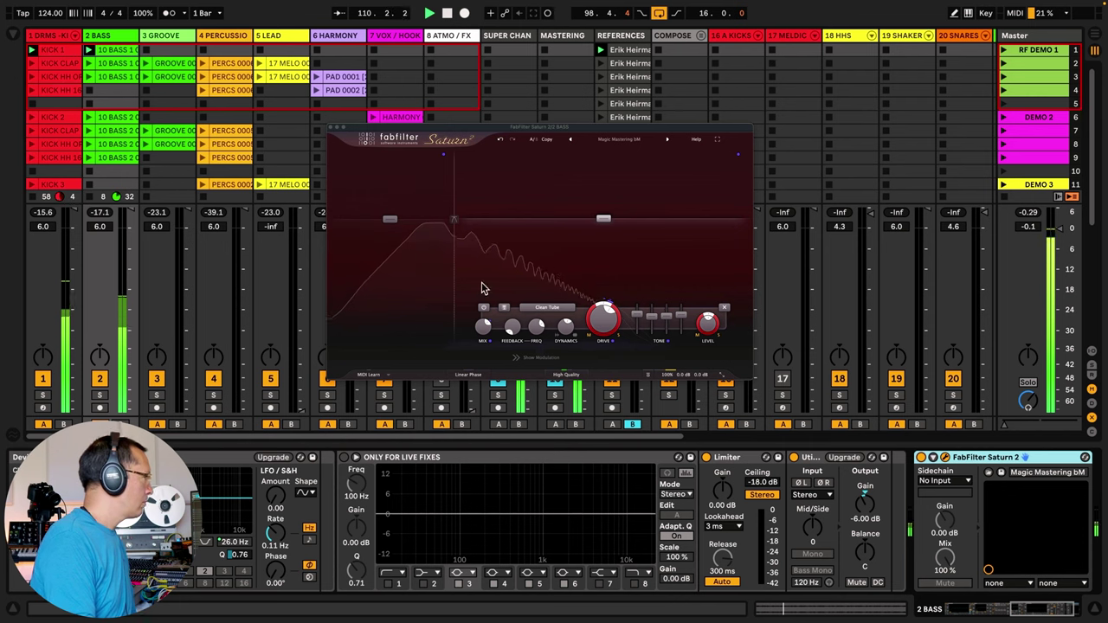
left_click(1003, 76)
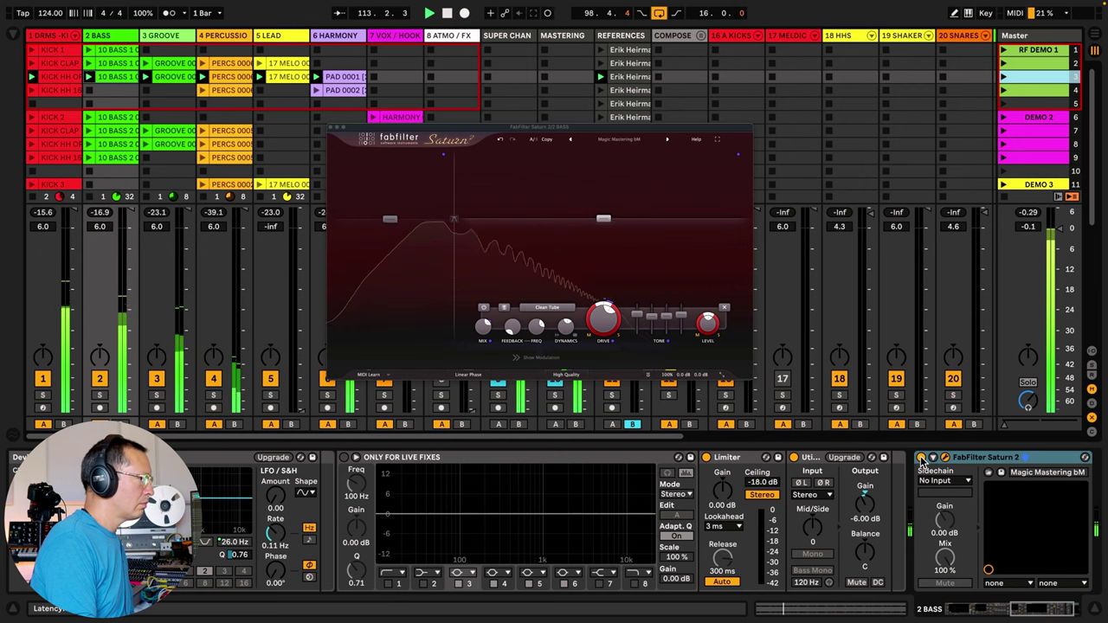
left_click(922, 459)
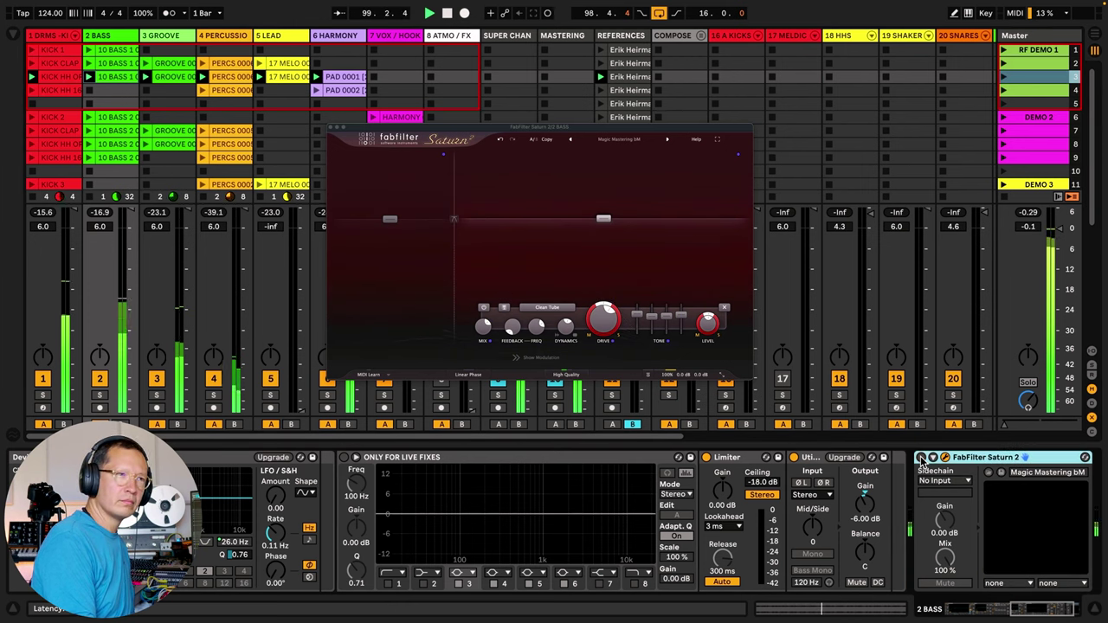
left_click(922, 460)
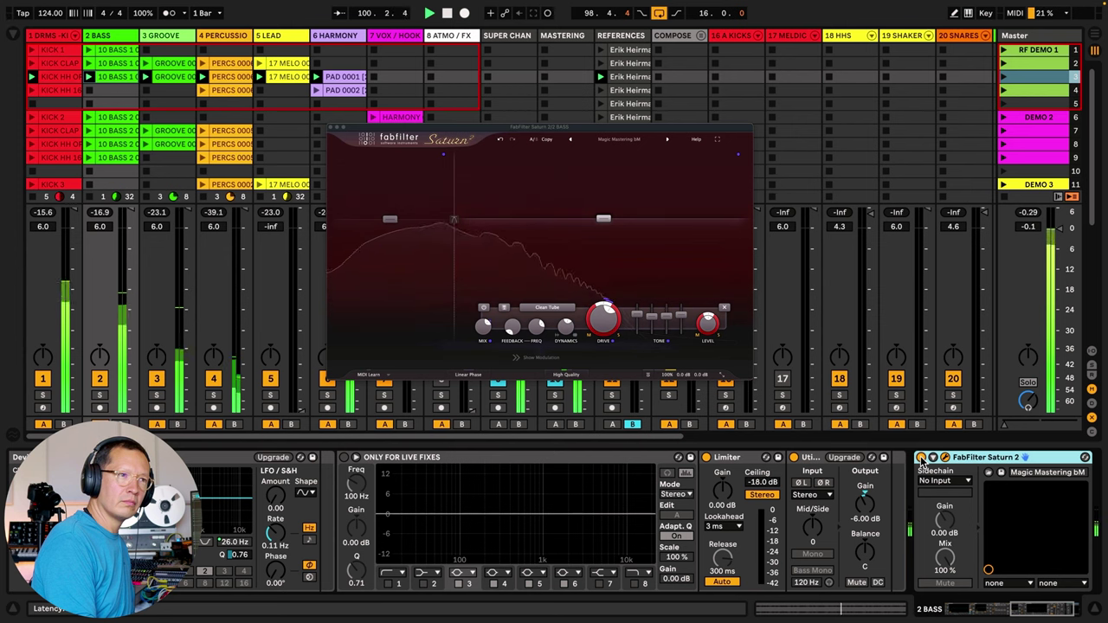
left_click(922, 460)
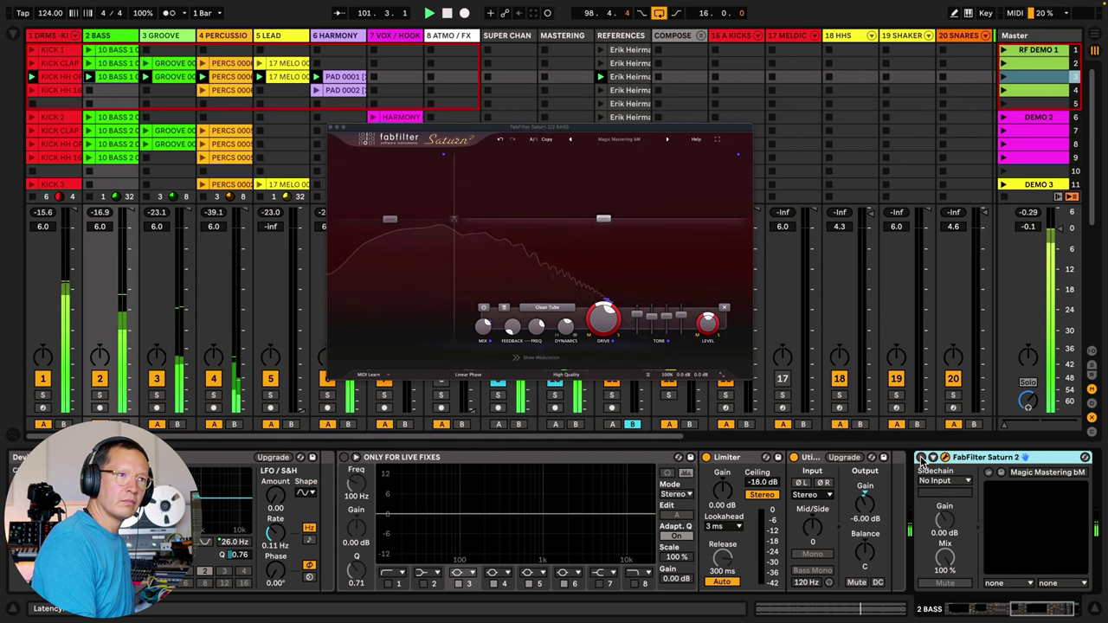
left_click(922, 460)
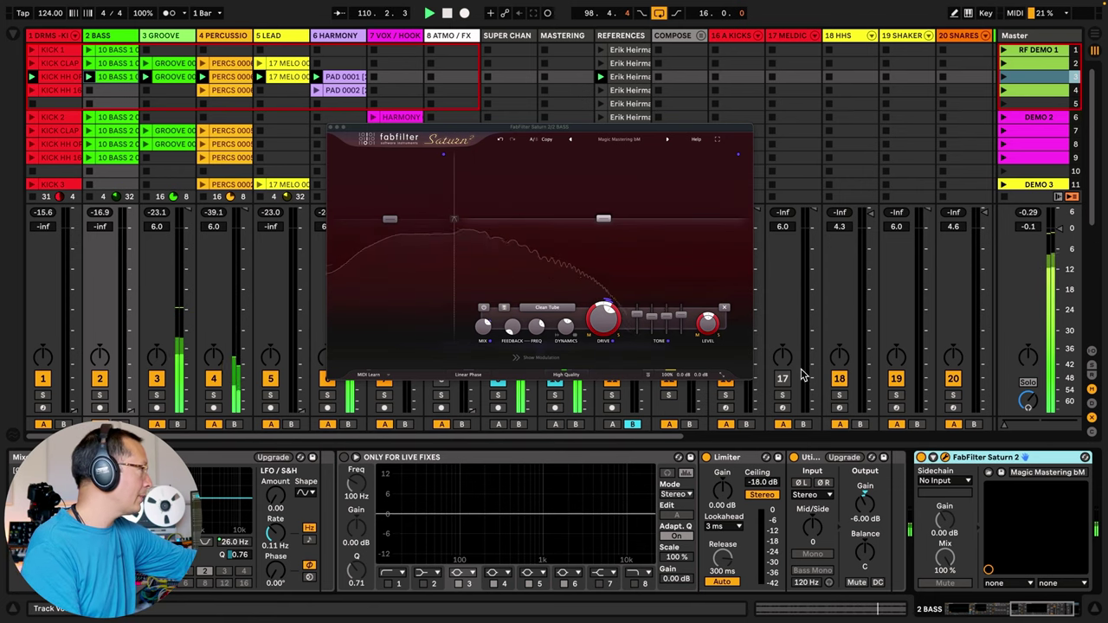
- Close the Saturn 2 window, and select the CLIPPER device on the MASTERING track
left_click(331, 130)
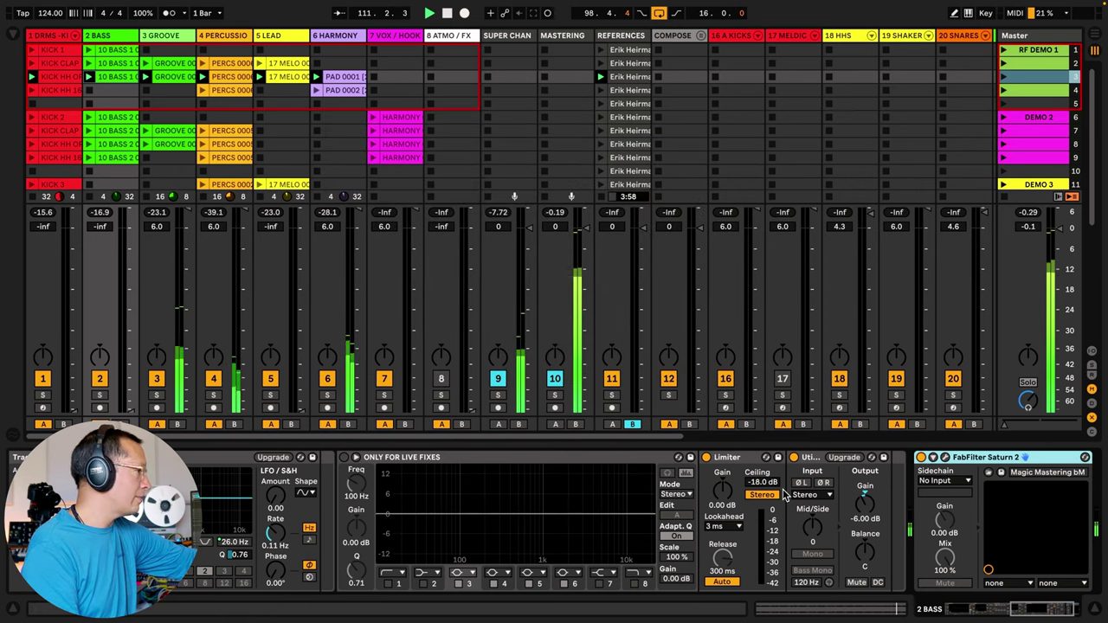
left_click(561, 34)
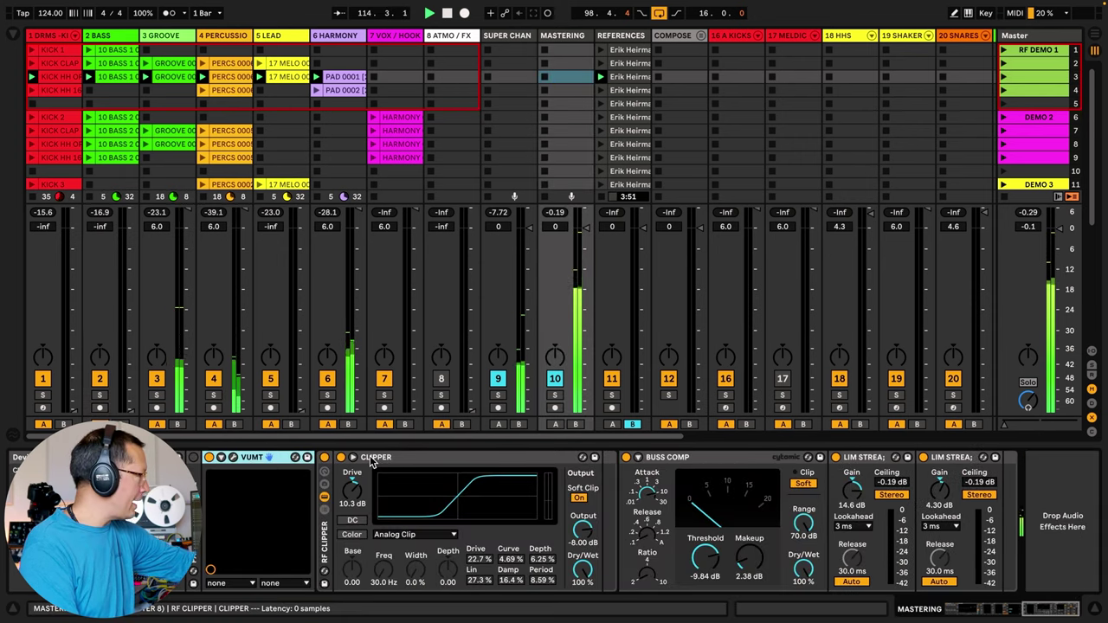
left_click(373, 461)
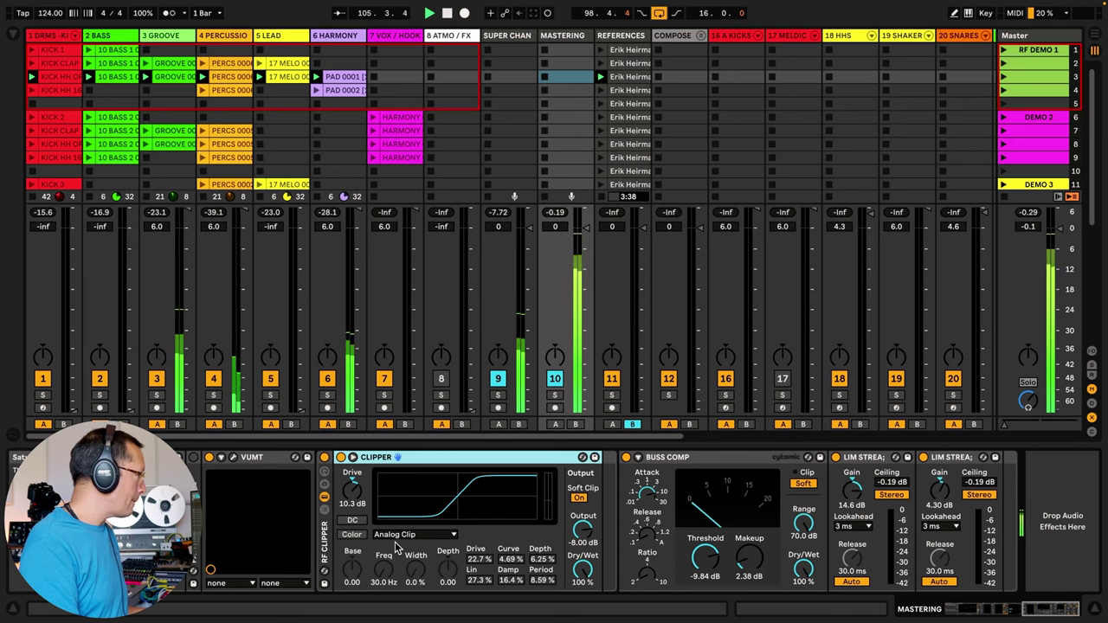
- Enable FabFilter Pro-L 2 on the Master track, and open its window enlarged to show the waveform peaks
left_click(1029, 35)
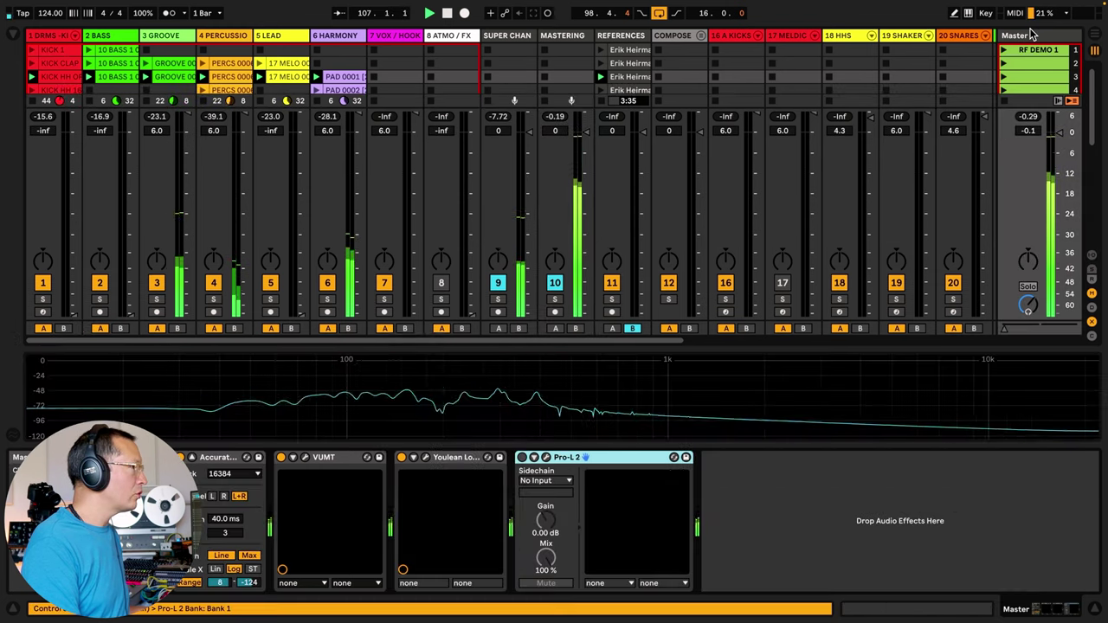
left_click(546, 457)
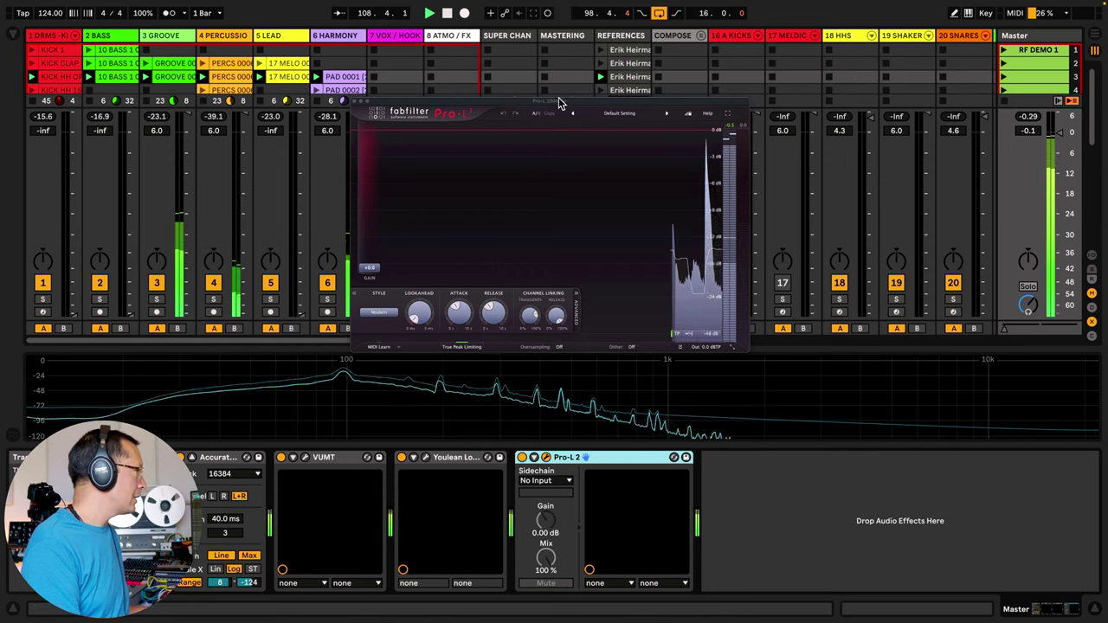
left_click_drag(560, 104, 508, 67)
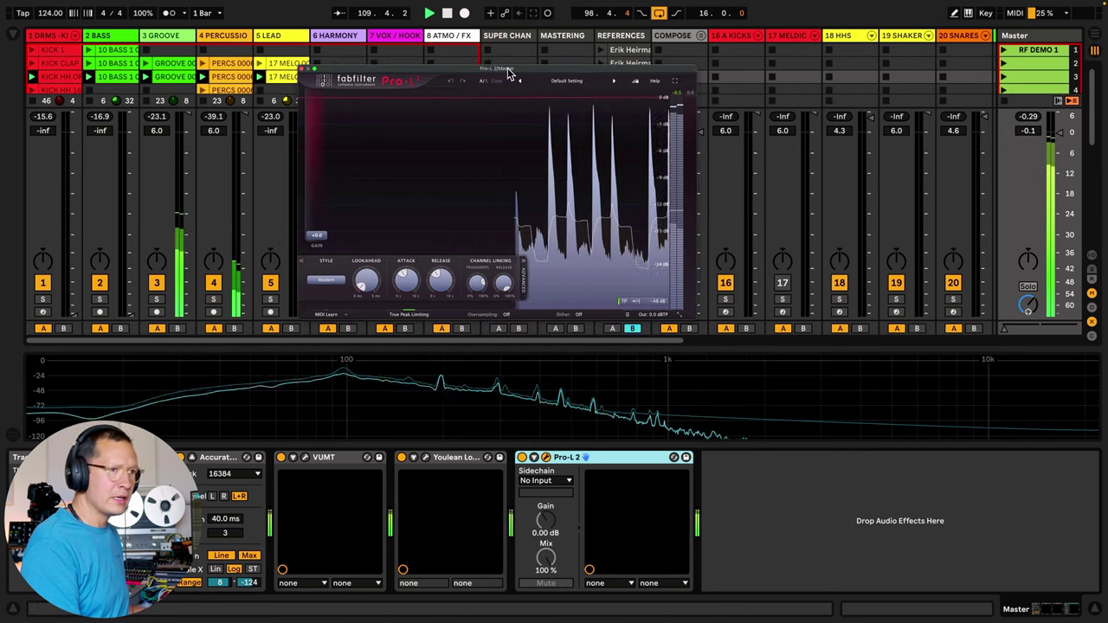
left_click_drag(681, 317, 765, 389)
left_click_drag(561, 69, 497, 46)
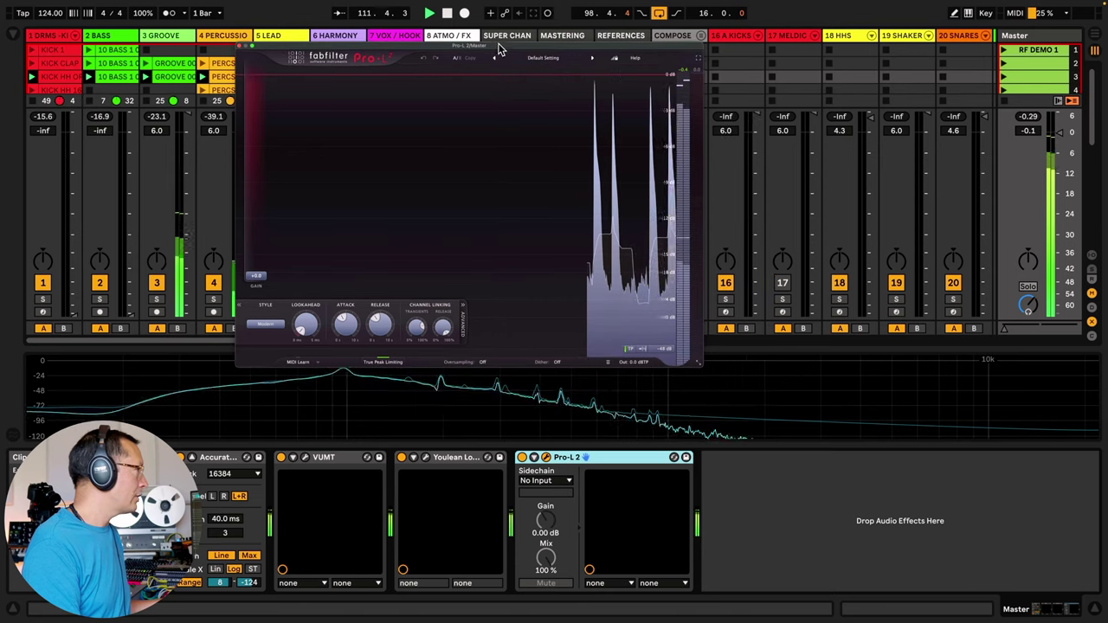
left_click_drag(699, 364, 782, 369)
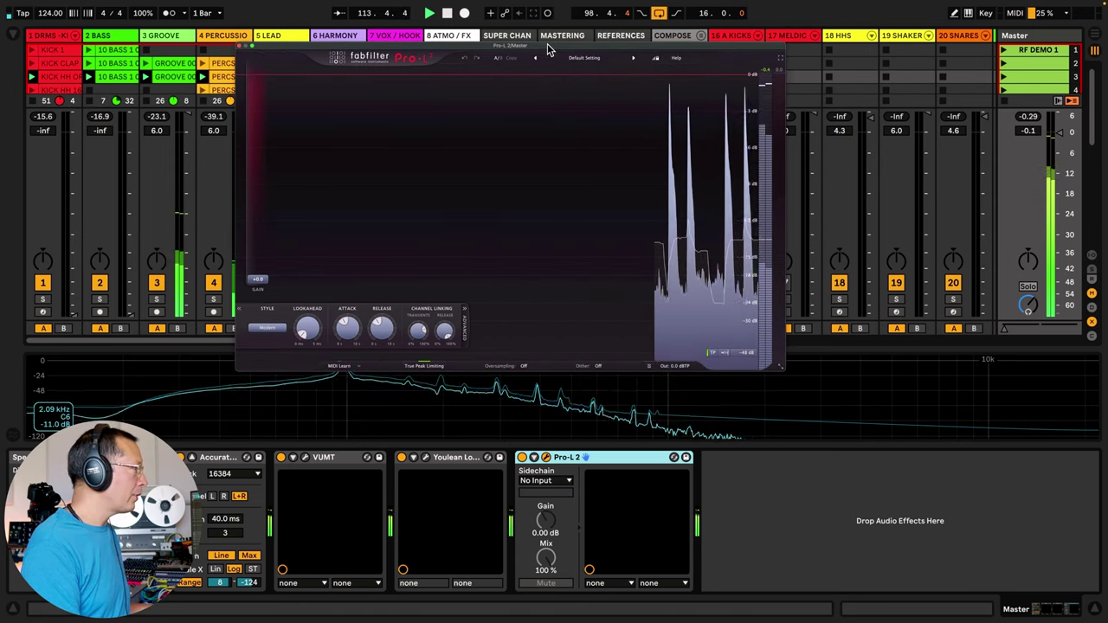
left_click_drag(547, 48, 599, 50)
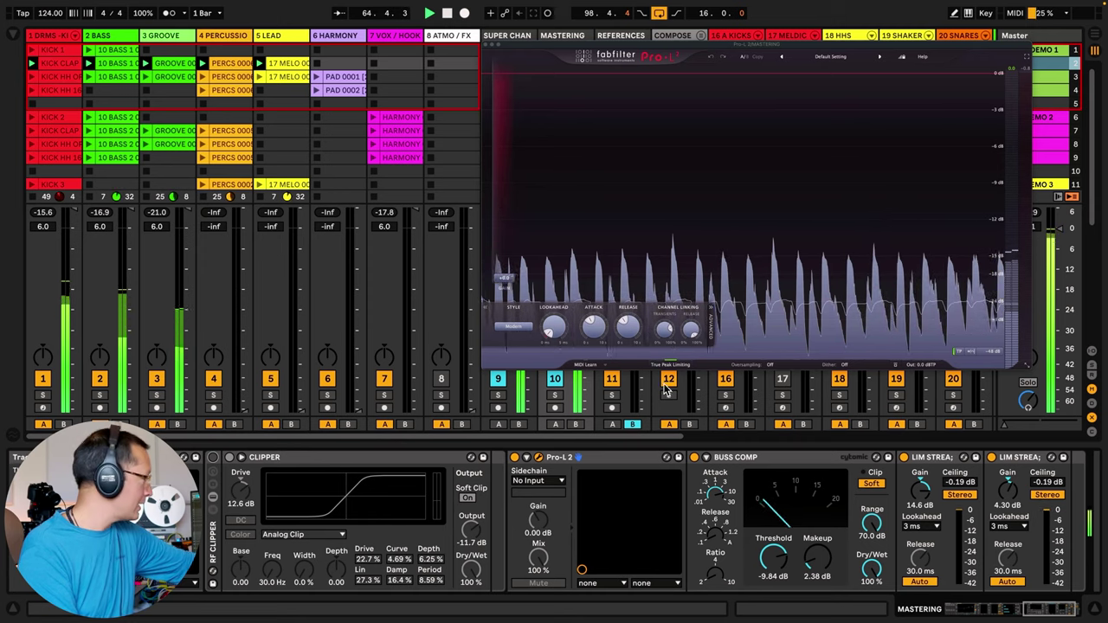
- Compare the peaks in Pro-L 2 with the MASTERING track's RF CLIPPER rack on and off, leaving the rack on
left_click(212, 458)
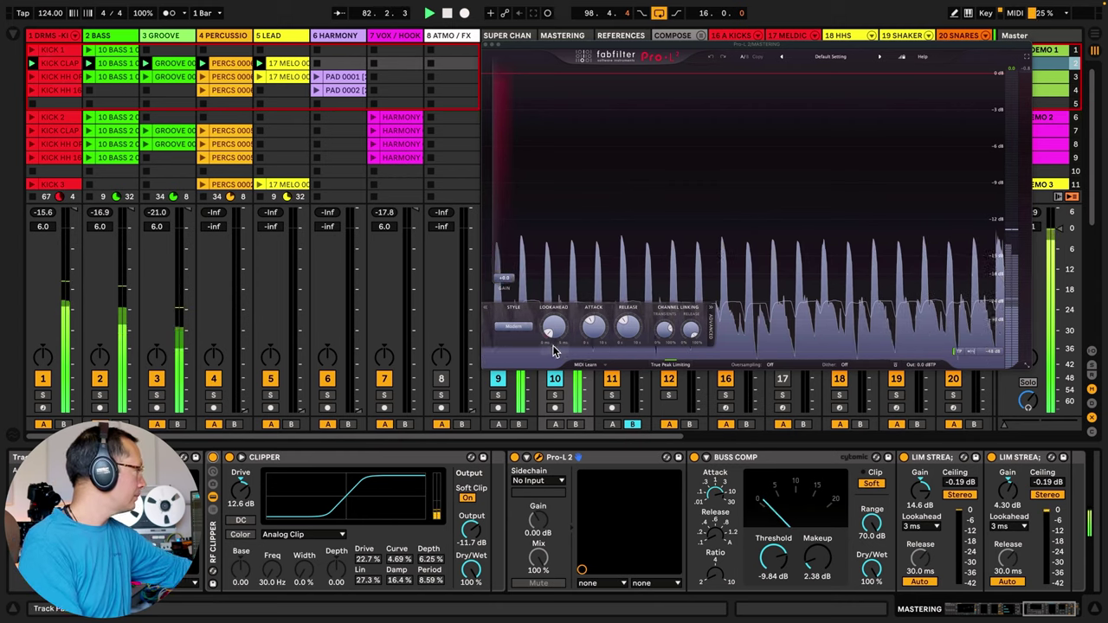
left_click(214, 459)
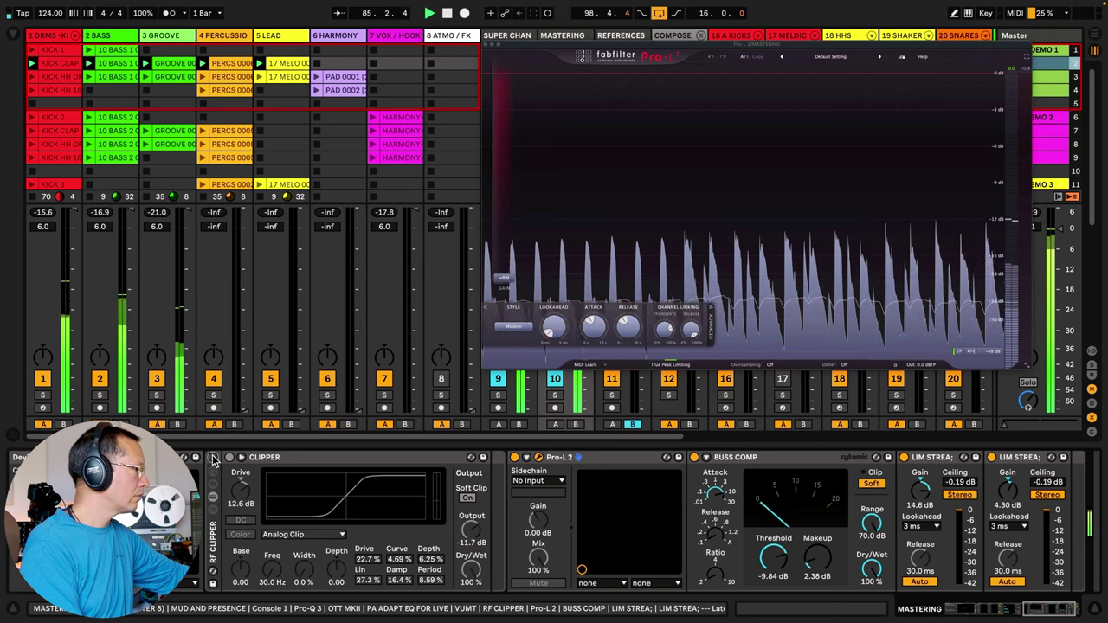
left_click(213, 459)
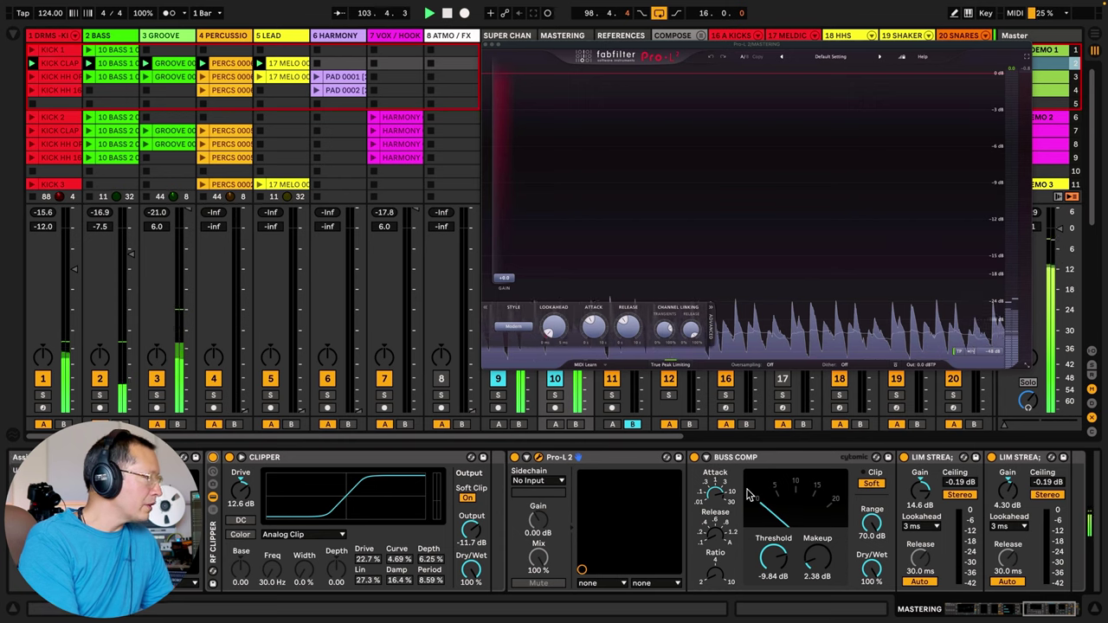
- Unfold the drums track's chains, open BigClipper on the CLAPS 0006 chain, and place its window beside Pro-L 2
left_click(76, 40)
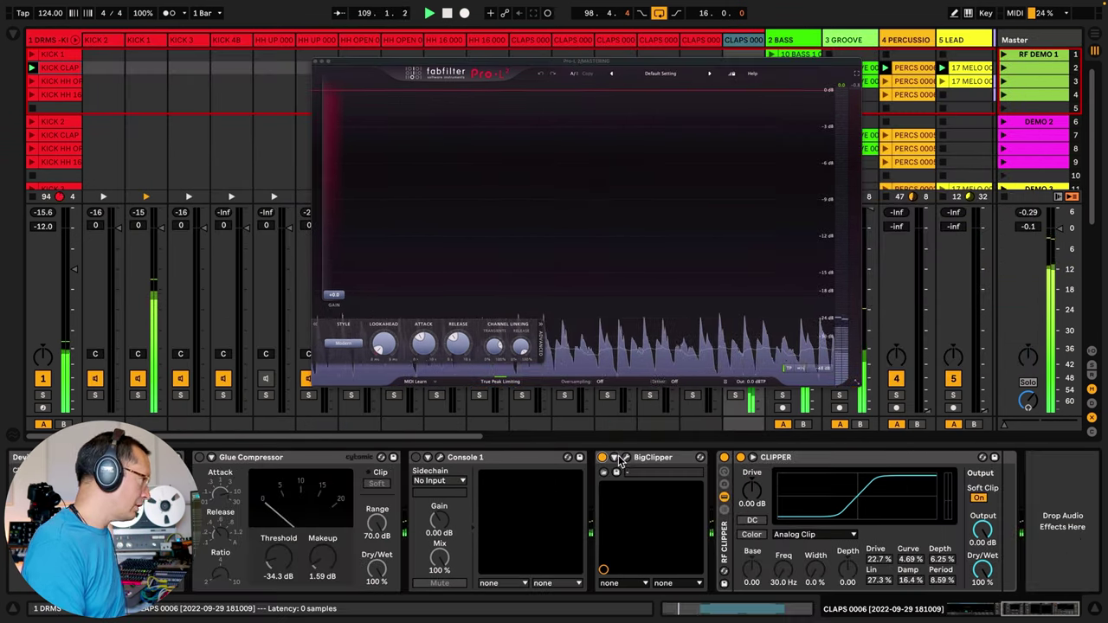
left_click(627, 459)
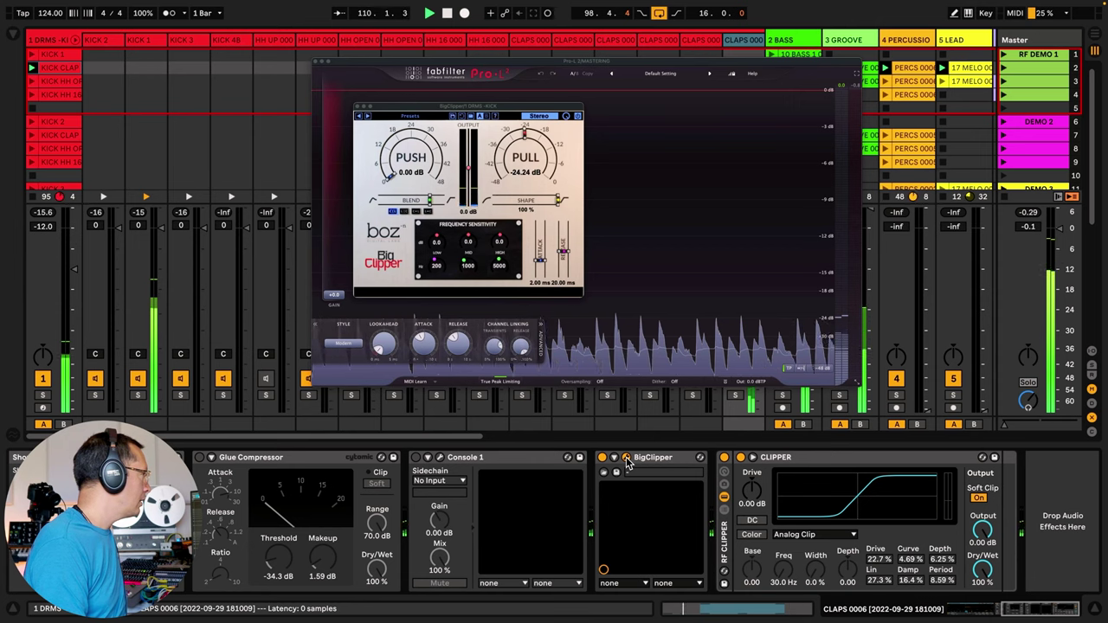
left_click_drag(411, 113, 869, 136)
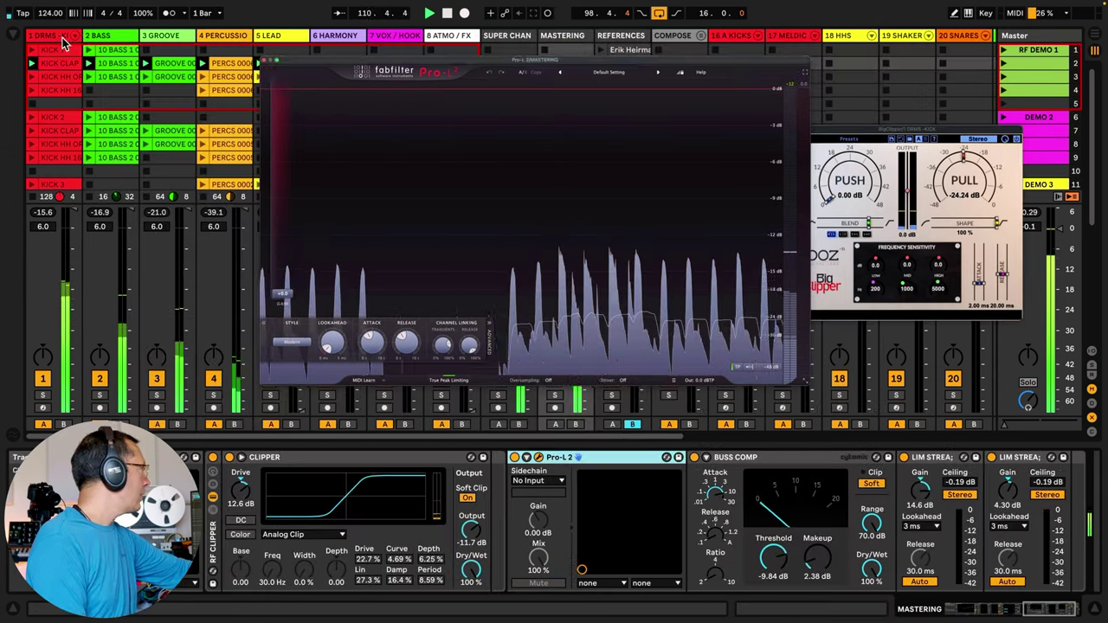
- Unfold the drums chains again, move the Pro-L 2 window clear of the claps, and solo the last claps chain
left_click(78, 39)
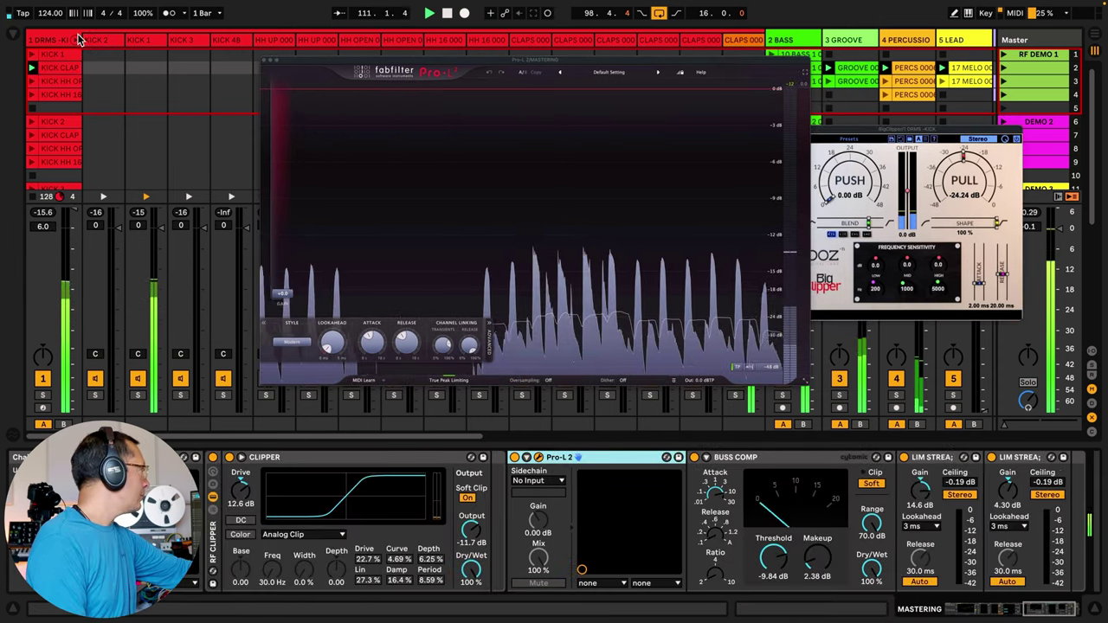
left_click(349, 69)
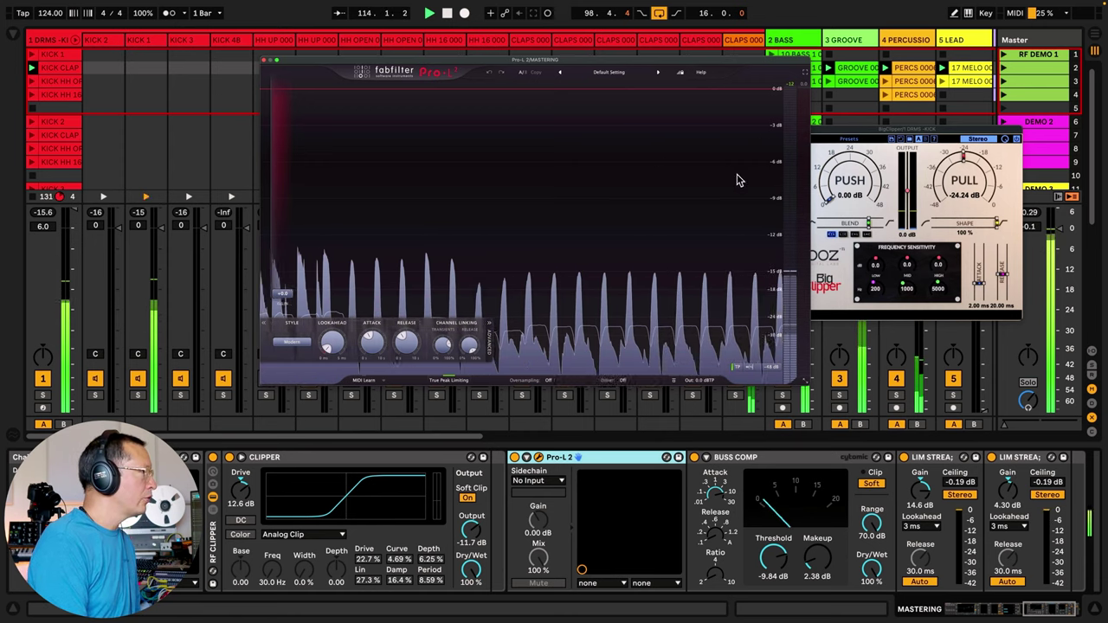
left_click_drag(739, 66, 670, 76)
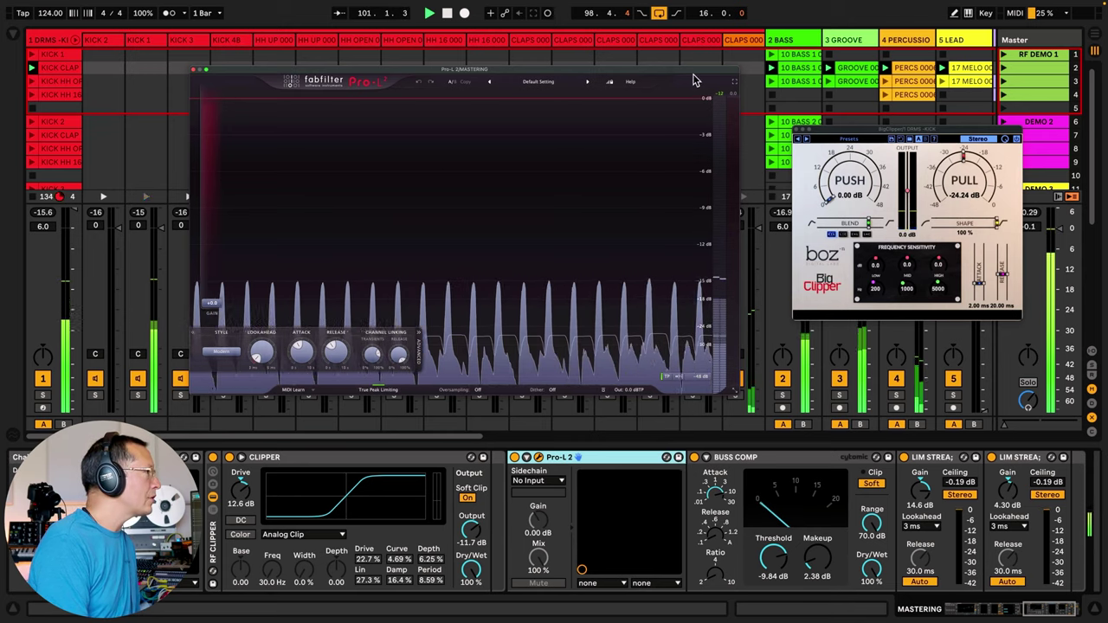
left_click_drag(693, 70, 611, 69)
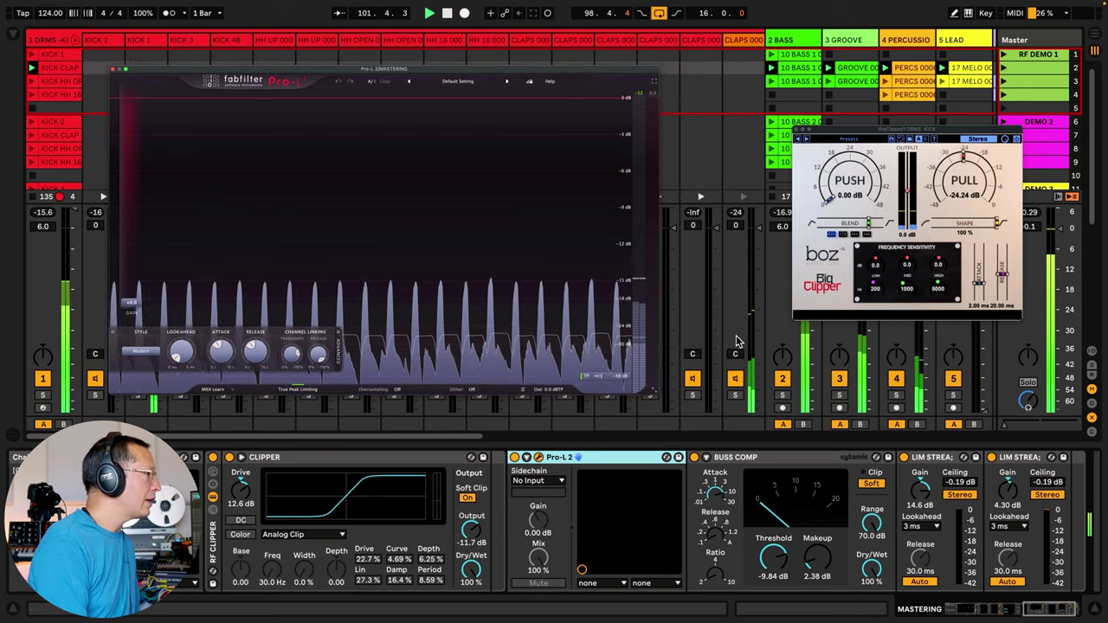
left_click(735, 396)
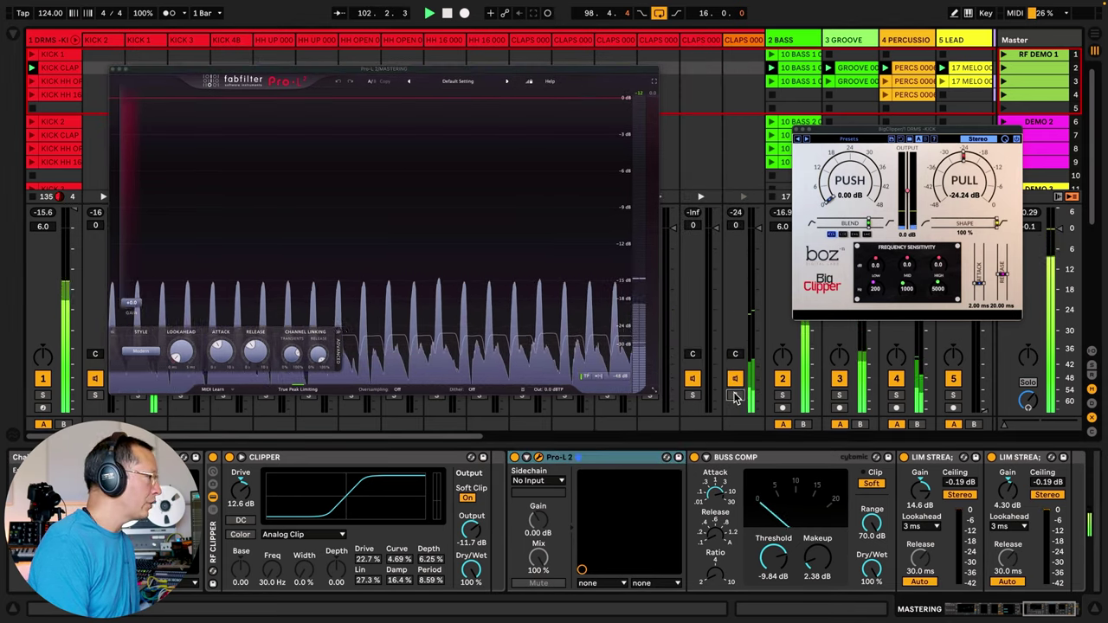
- Show the claps chain's devices, lower BigClipper's Pull to -41.19 dB, and compare the peaks with BigClipper on and off, leaving it off
left_click(744, 41)
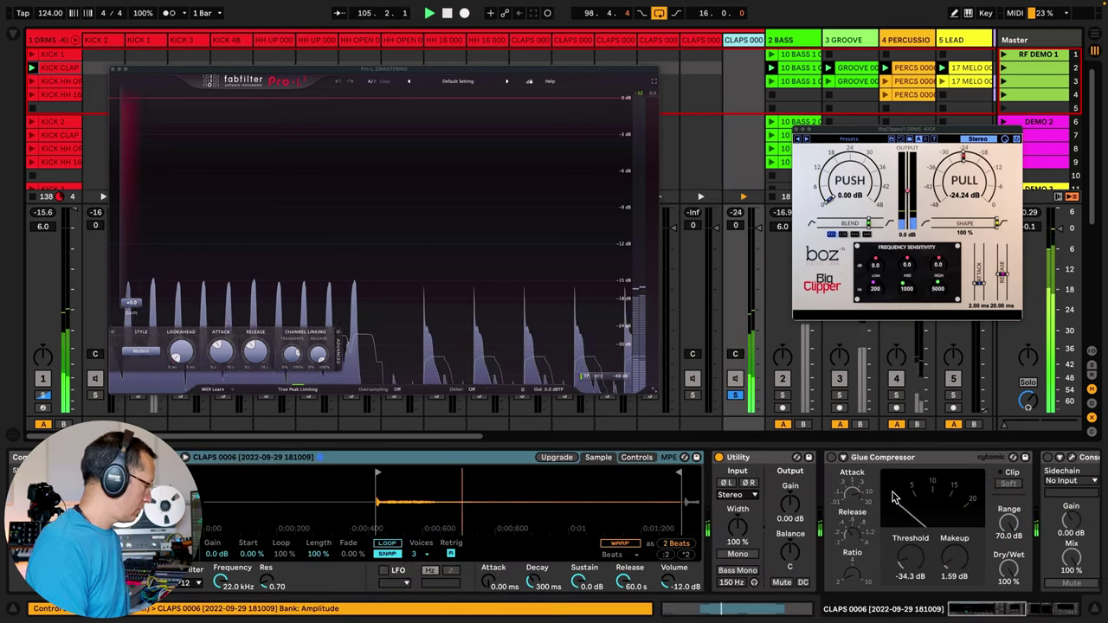
scroll(896, 498, "right", 10)
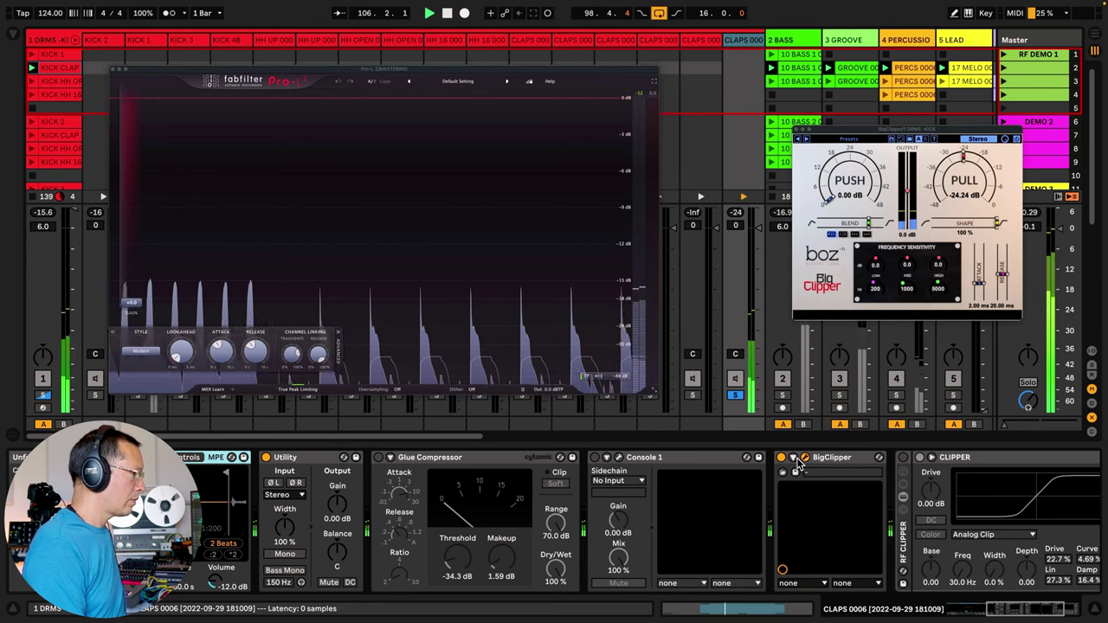
left_click_drag(963, 183, 925, 251)
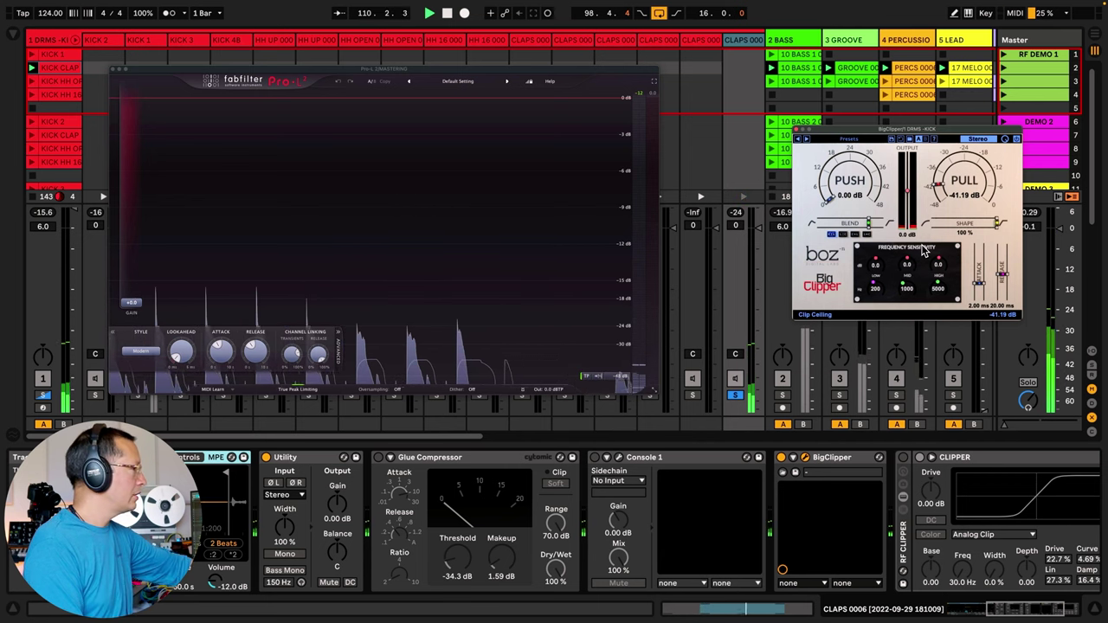
left_click(782, 457)
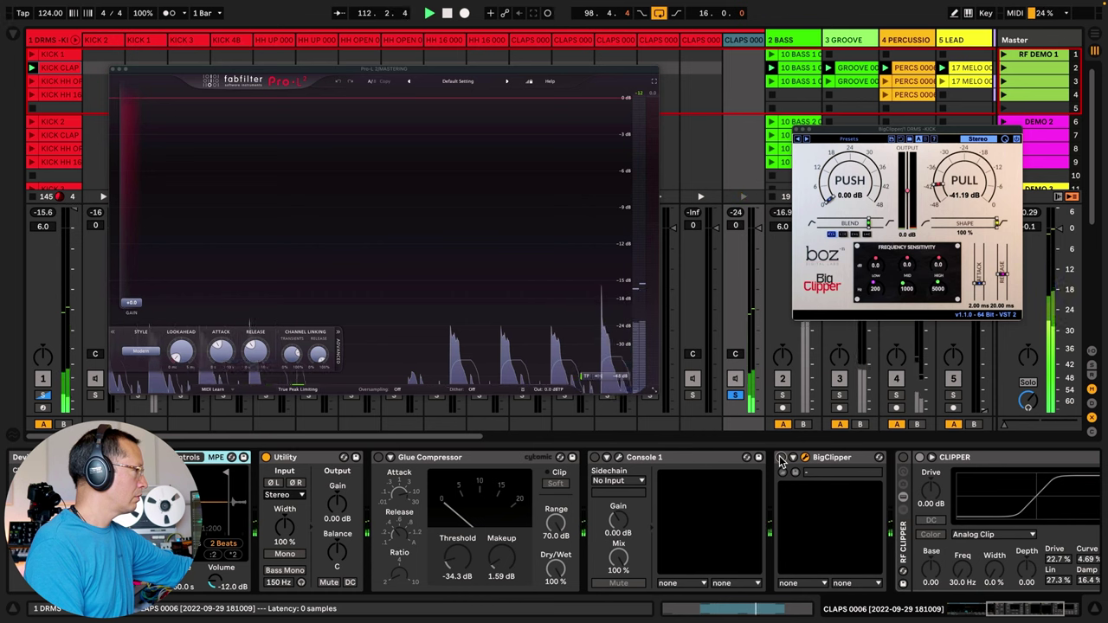
left_click(782, 457)
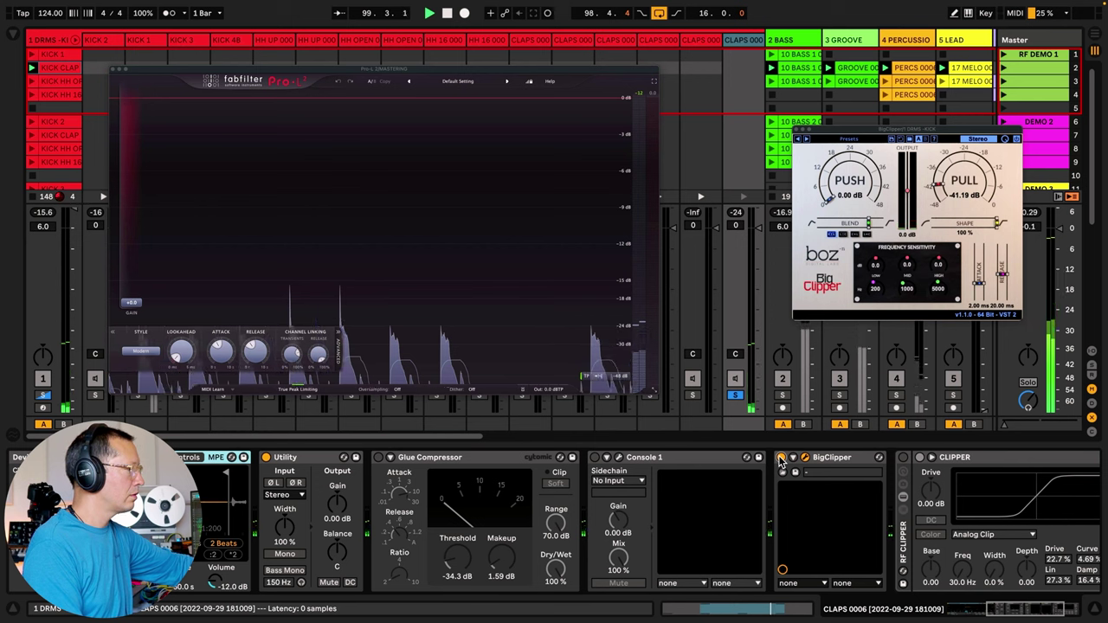
left_click(781, 458)
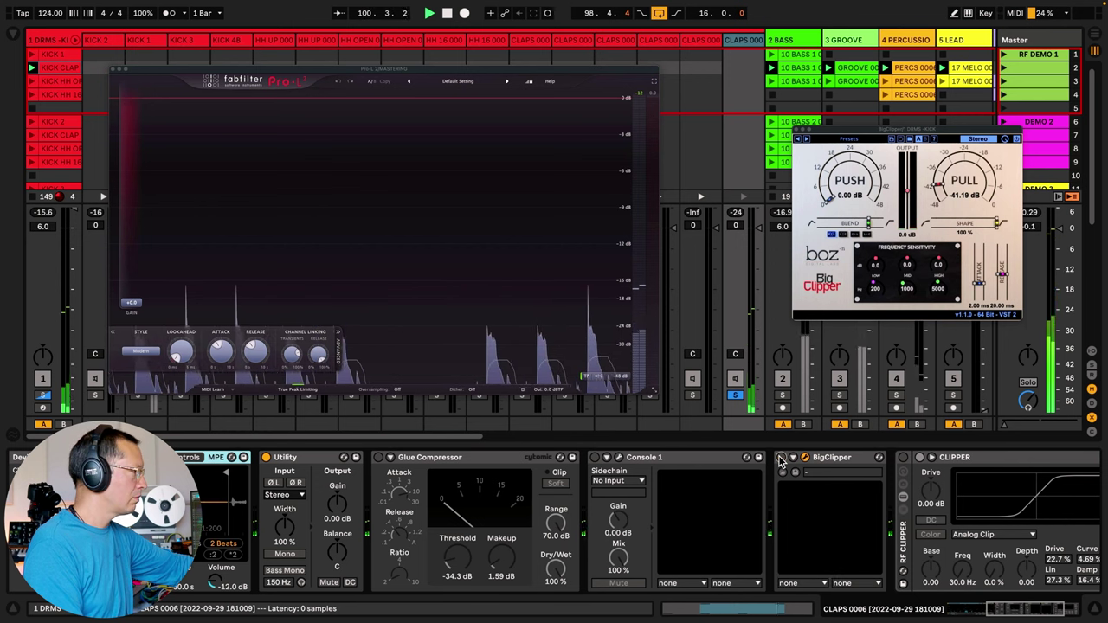
- Compare the claps' peaks in Pro-L 2 with the chain's RF CLIPPER rack, at 36 dB drive and -36 dB output, on and off
scroll(725, 463, "right", 3)
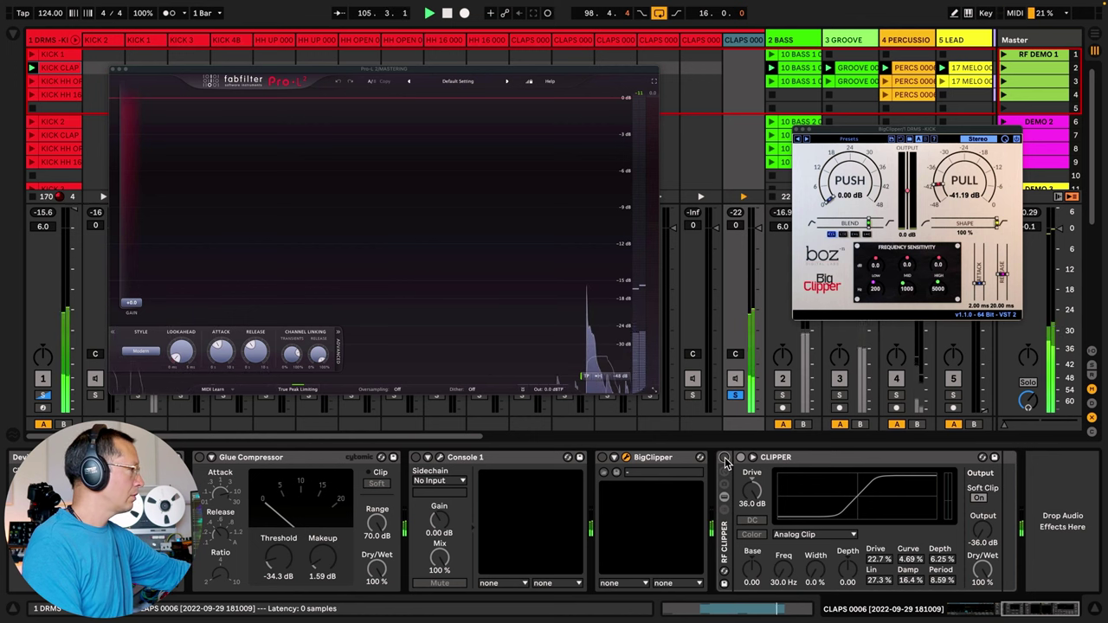
left_click(725, 458)
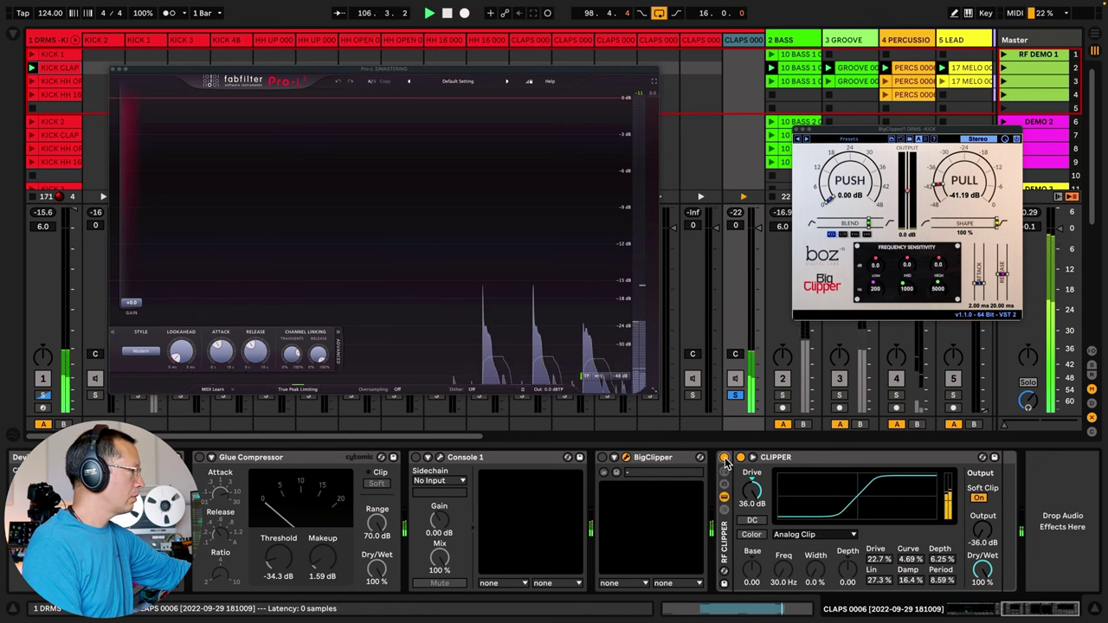
left_click(725, 458)
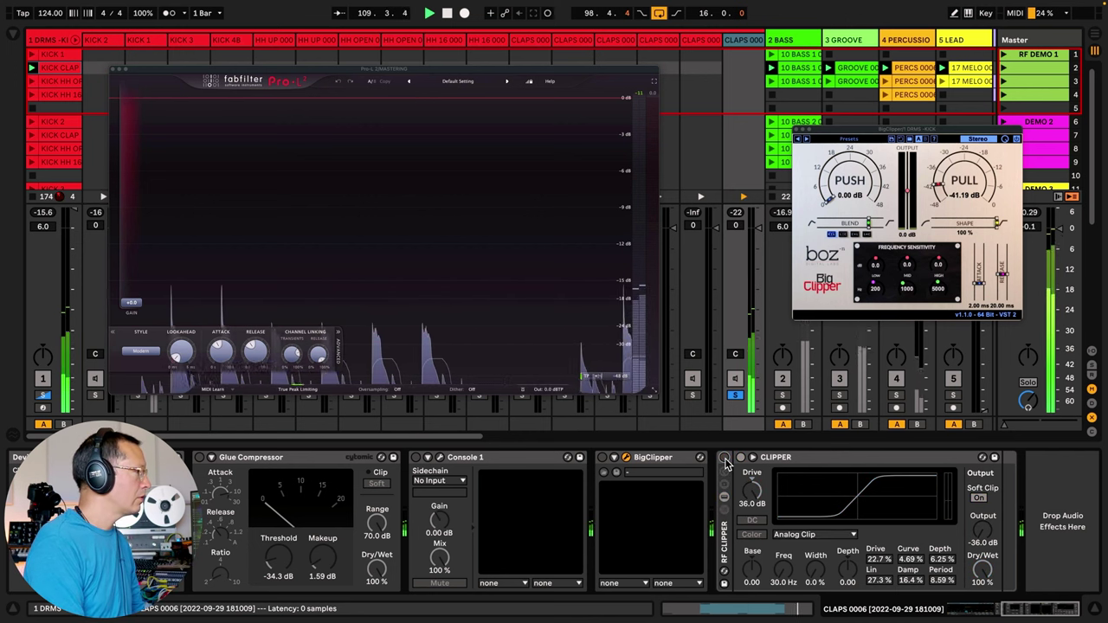
left_click(724, 458)
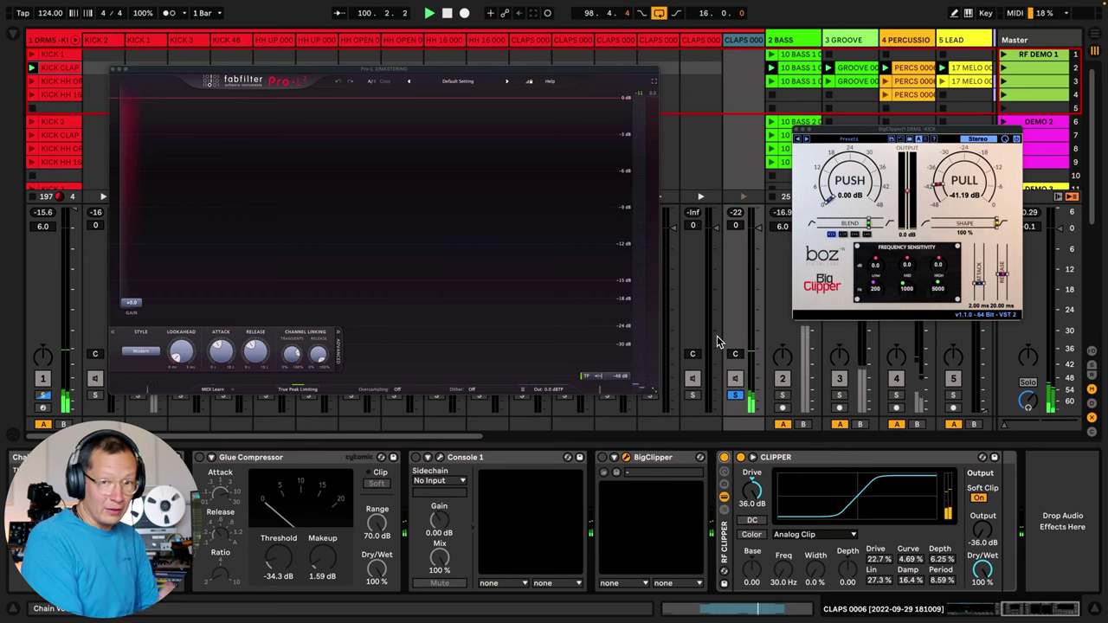
left_click(723, 457)
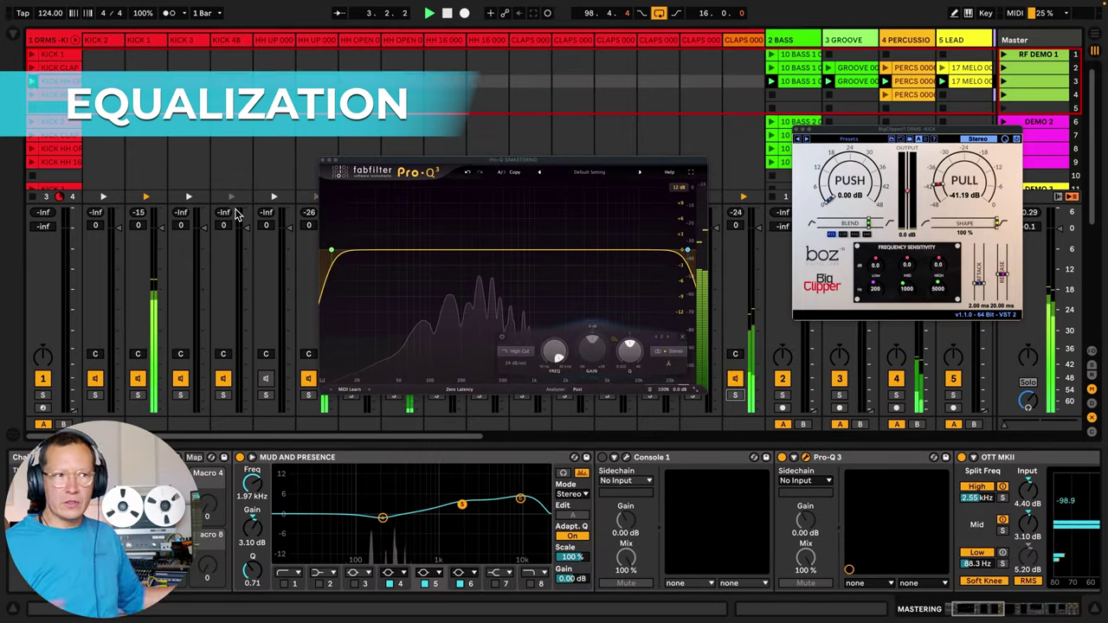
- Close the BigClipper window, then enlarge the MASTERING track's Pro-Q 3 window and place it over the mixer
left_click(797, 136)
left_click_drag(649, 161, 545, 106)
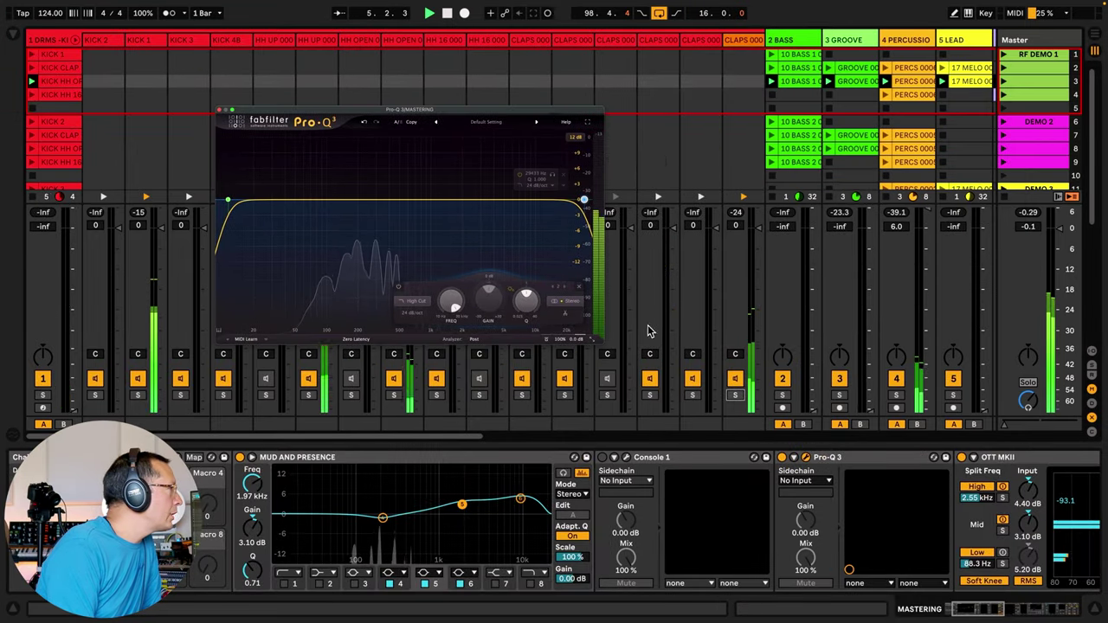
left_click_drag(600, 340, 909, 520)
left_click_drag(547, 113, 534, 76)
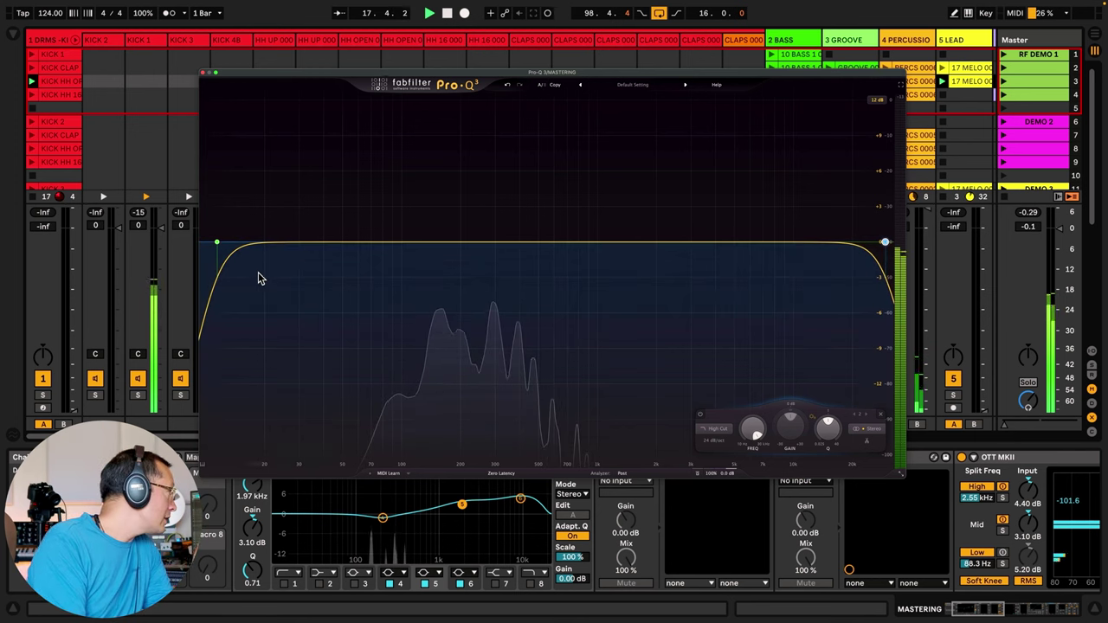
- Shift the Pro-Q 3 low cut down to about 11 Hz and the high cut up to 30 kHz
mouse_move(219, 245)
left_mouse_down()
mouse_move(561, 262)
mouse_move(471, 250)
mouse_move(210, 260)
left_mouse_up()
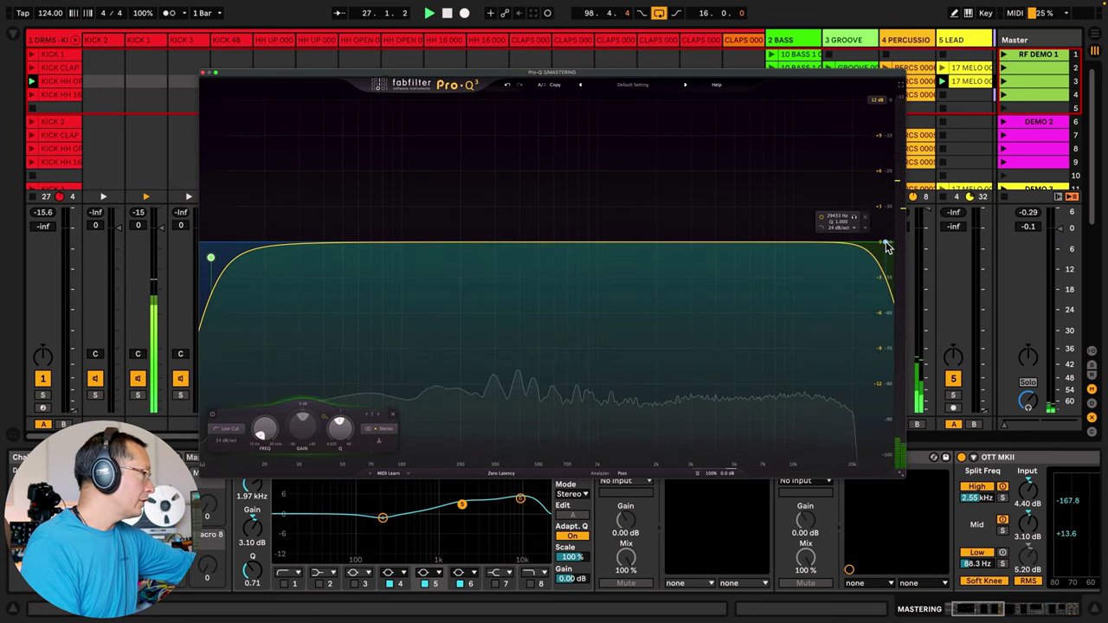
left_click_drag(887, 247, 918, 251)
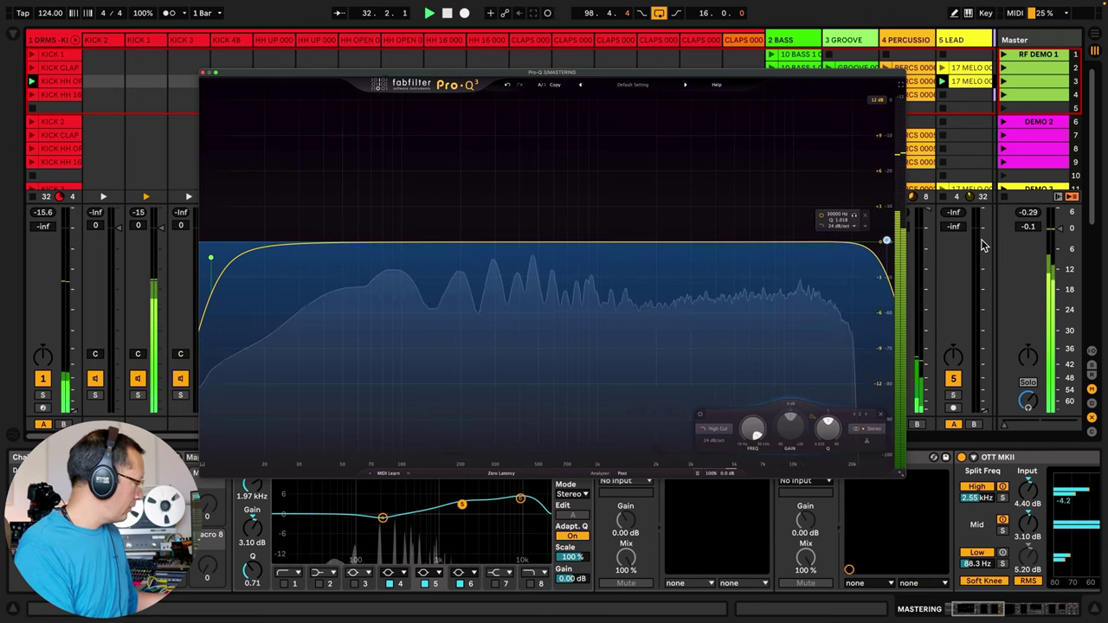
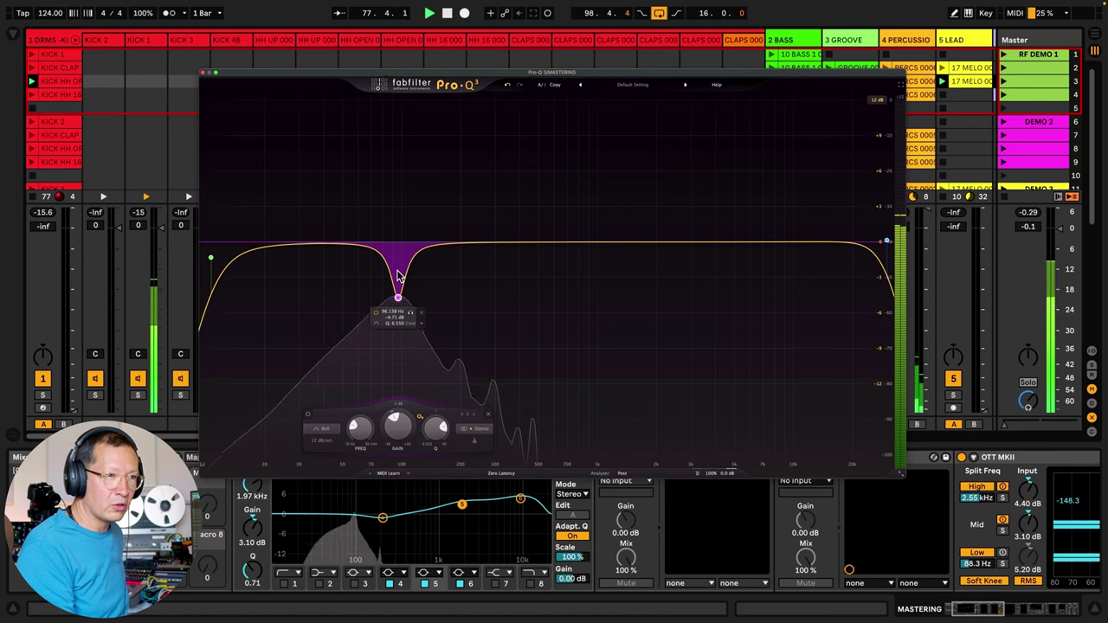
- Try the Pro-Q 3 bell band as a cut near 58 Hz and 81 Hz, and leave it boosting about 3 dB near 160 Hz
left_click_drag(398, 275, 353, 257)
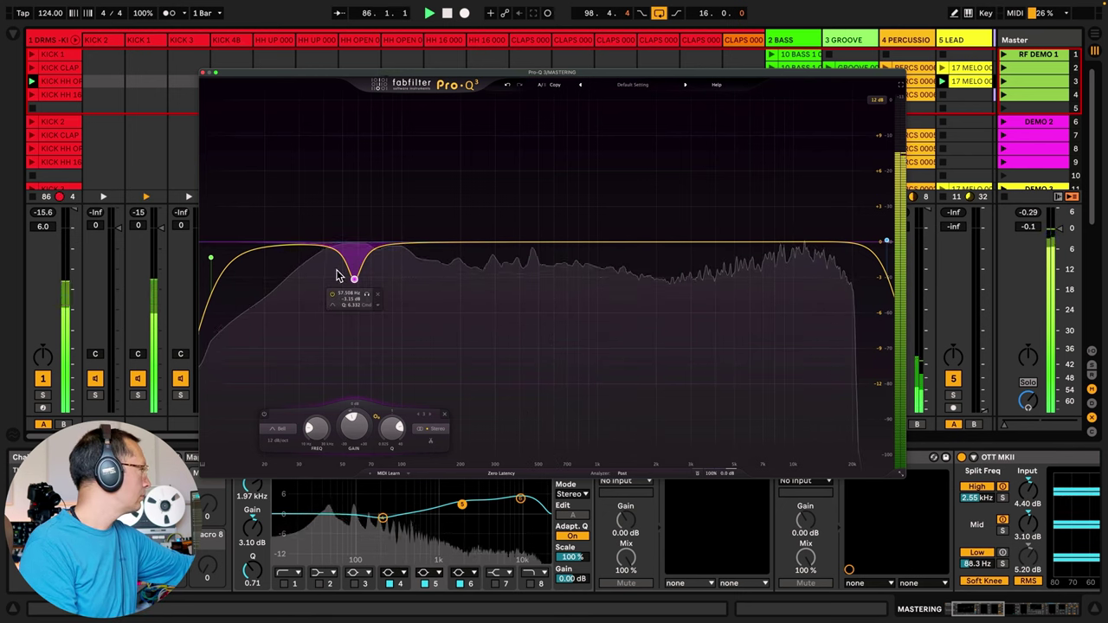
left_click_drag(354, 278, 385, 295)
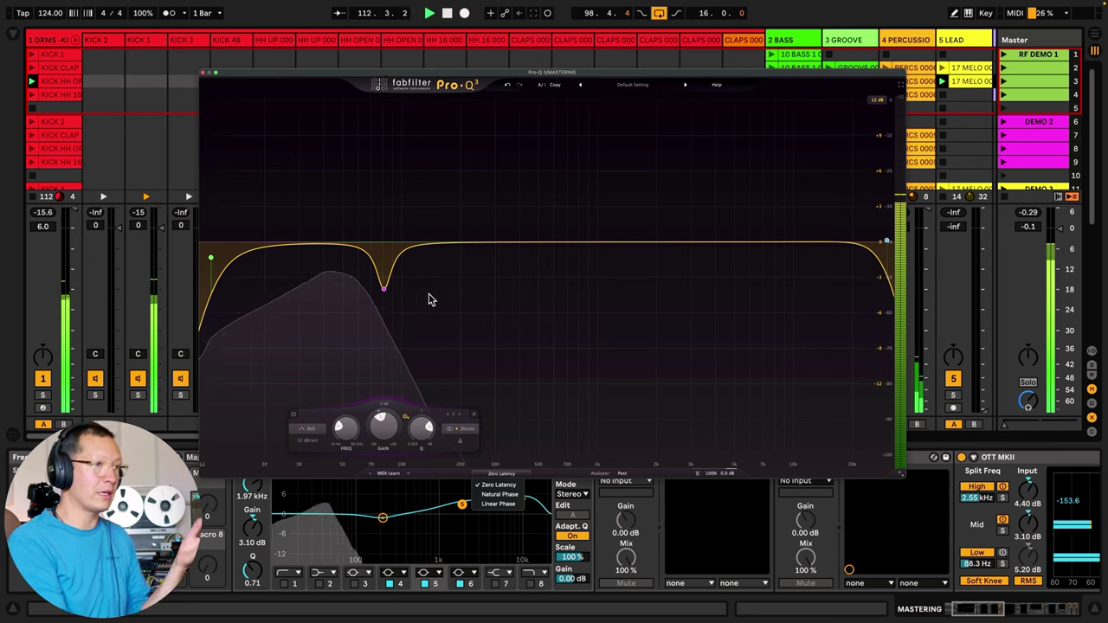
left_click(386, 293)
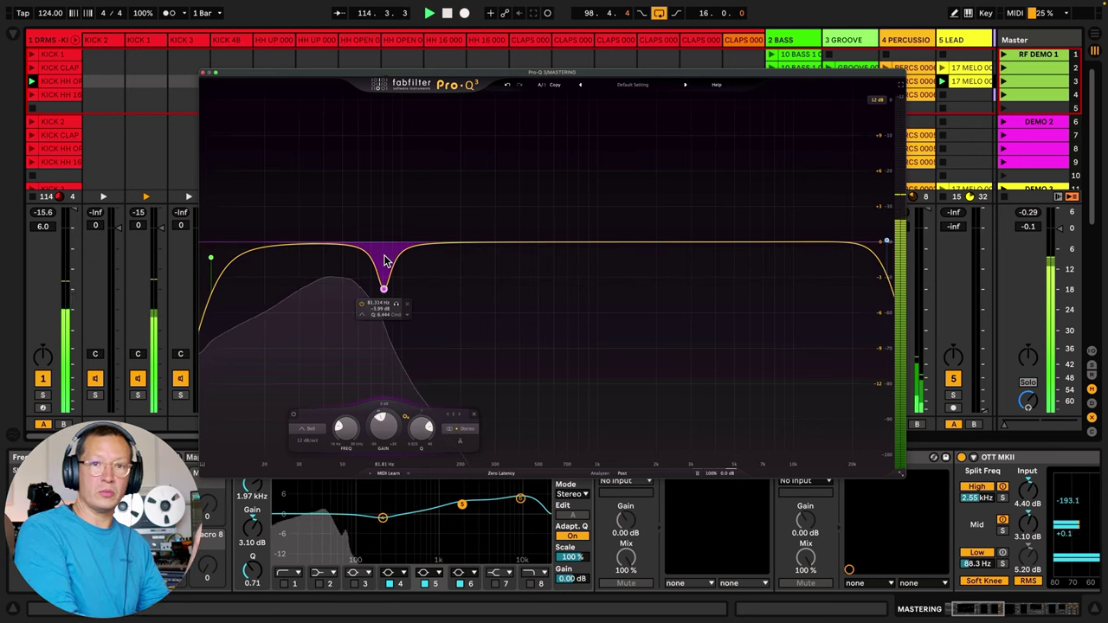
left_click_drag(388, 298, 440, 206)
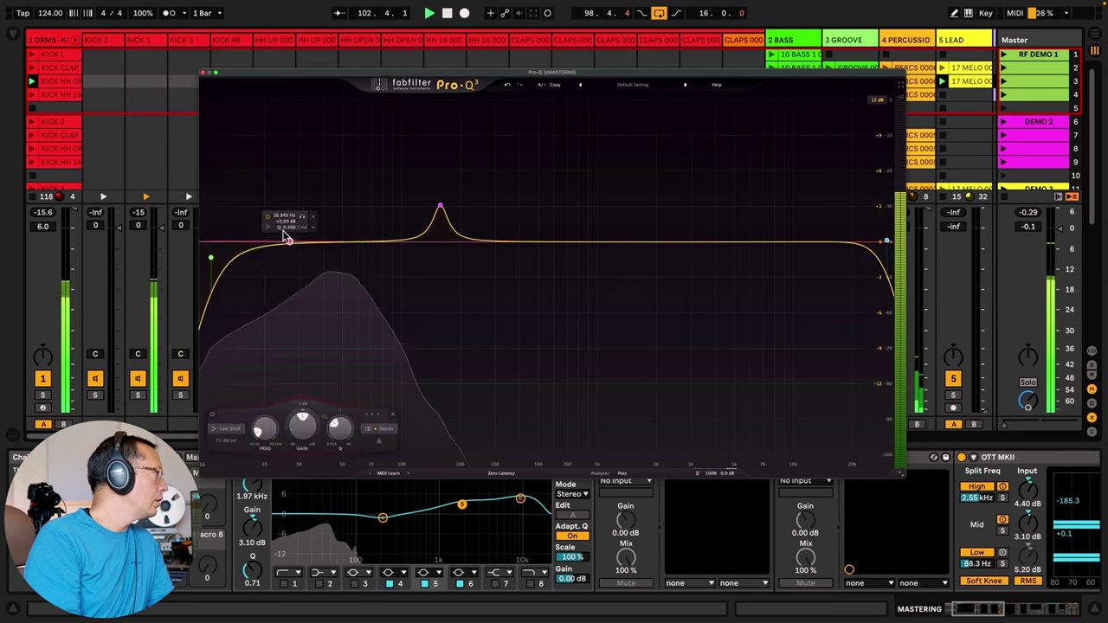
- Add a high shelf boosting from about 7 kHz in Pro-Q 3, and raise the low shelf about 3 dB at 41 Hz
mouse_move(288, 241)
left_mouse_down()
mouse_move(327, 217)
mouse_move(293, 241)
left_mouse_up()
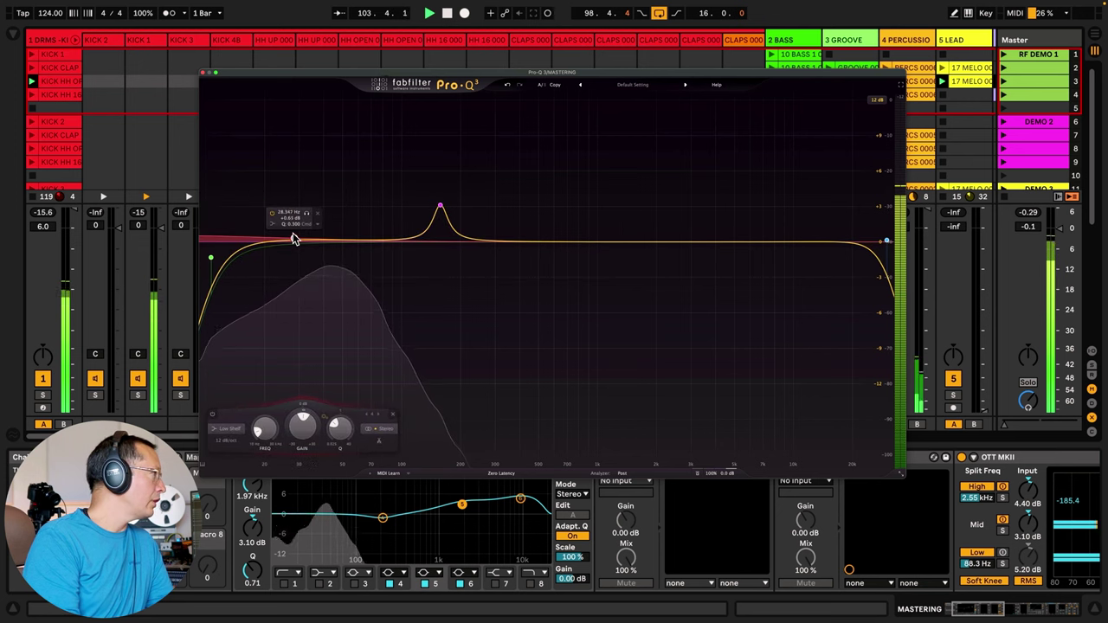
mouse_move(746, 247)
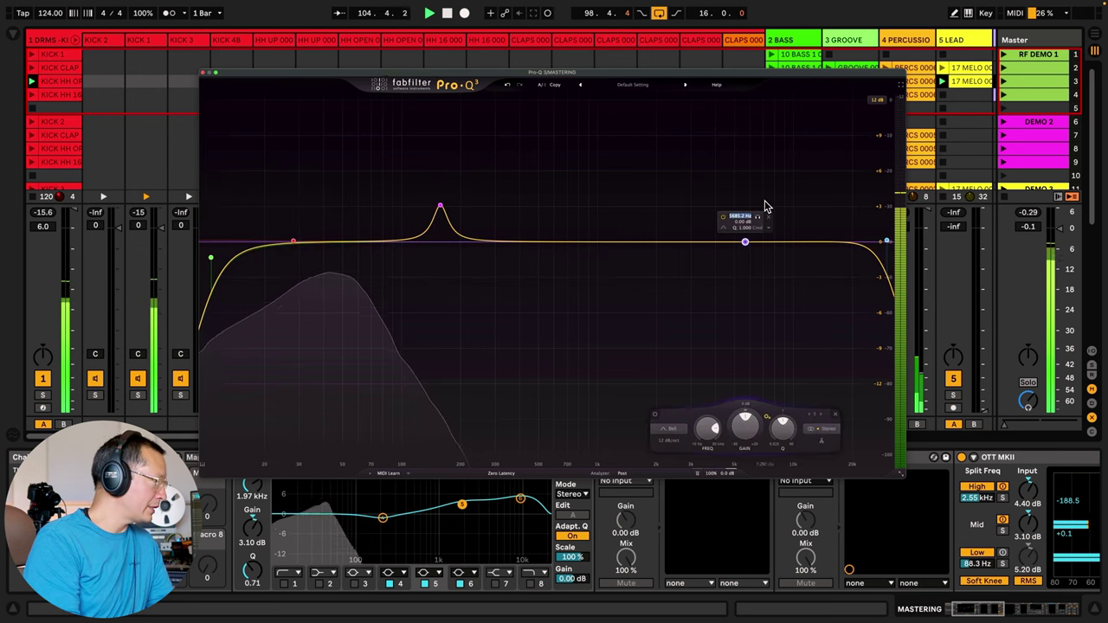
left_click(823, 245)
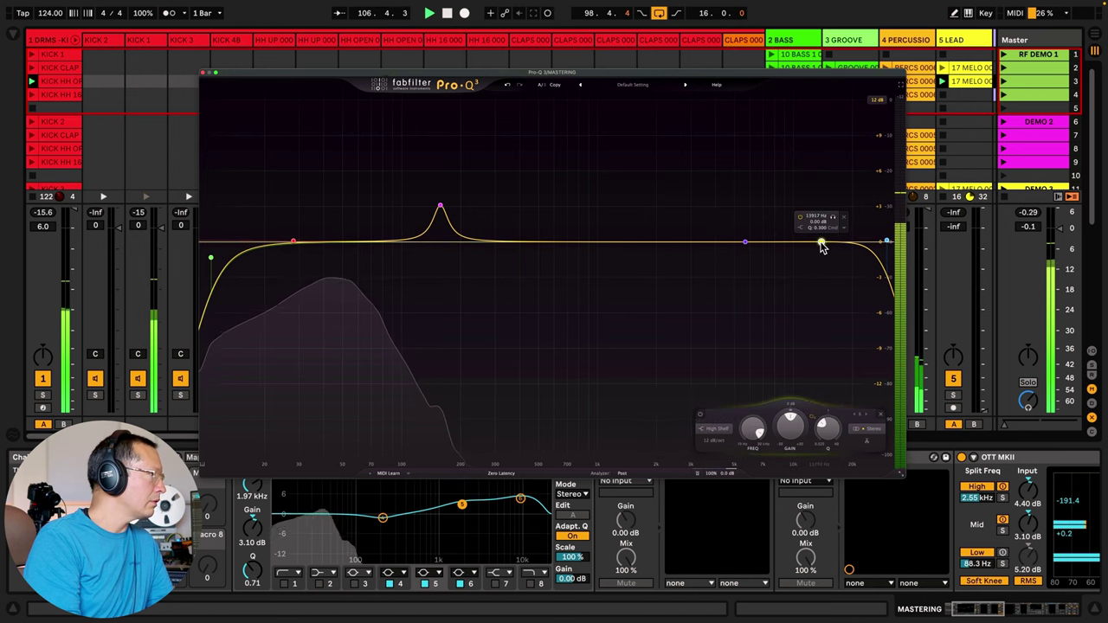
left_click_drag(822, 244, 719, 232)
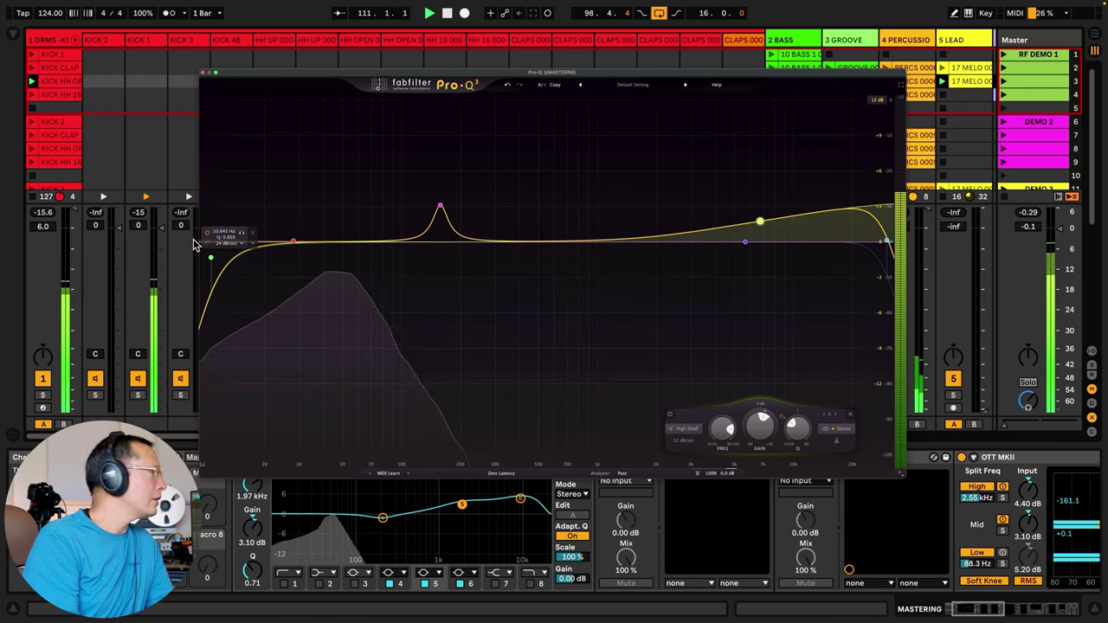
left_click(292, 243)
left_click_drag(292, 242, 329, 206)
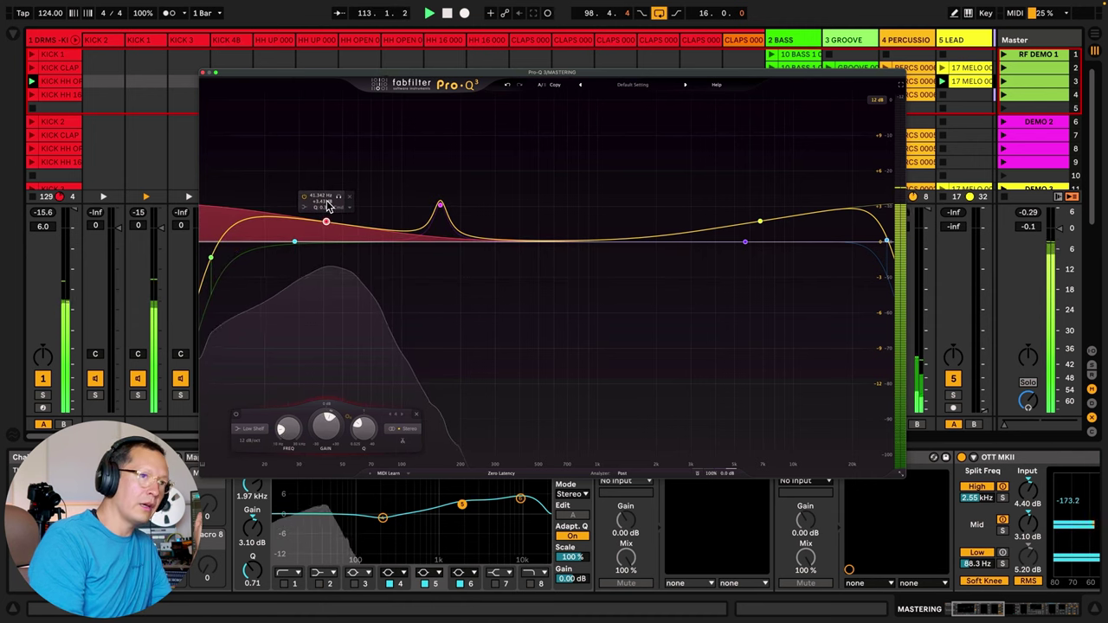
- Add a band in the middle of the Pro-Q 3 curve, change its shape to Flat Tilt, and move it to about 500 Hz
left_click(548, 242)
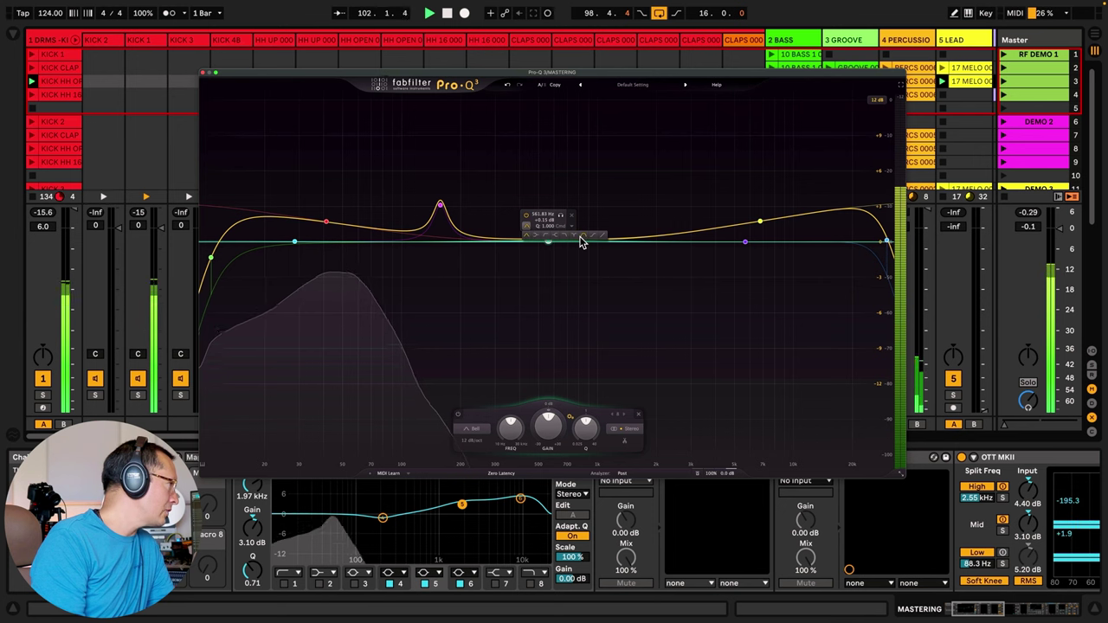
left_click(602, 235)
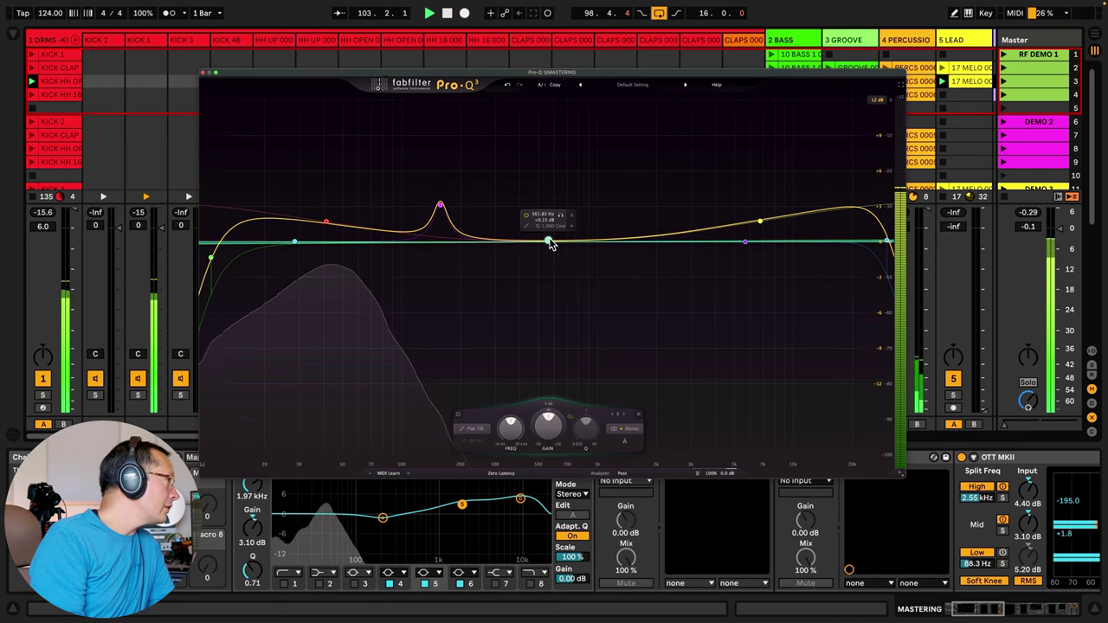
mouse_move(548, 241)
left_mouse_down()
mouse_move(545, 182)
mouse_move(542, 292)
mouse_move(535, 161)
mouse_move(530, 294)
mouse_move(525, 193)
mouse_move(541, 244)
left_mouse_up()
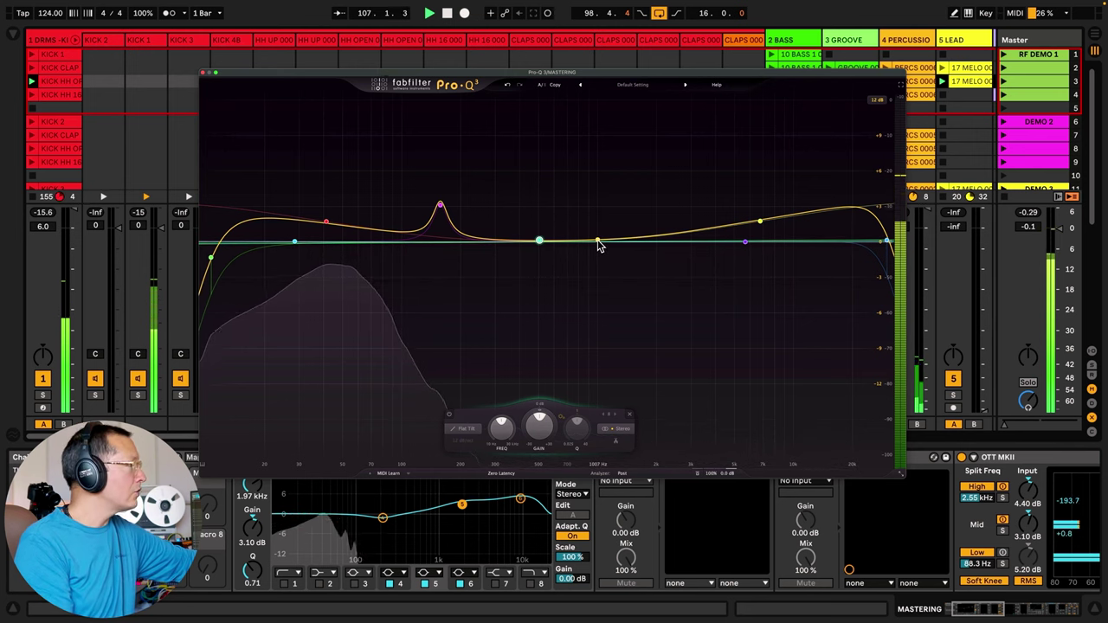
- Fold the drums track's chains, look at the 2 BASS devices, and return to the MASTERING track with Pro-Q 3 moved clear of its devices
left_click(75, 39)
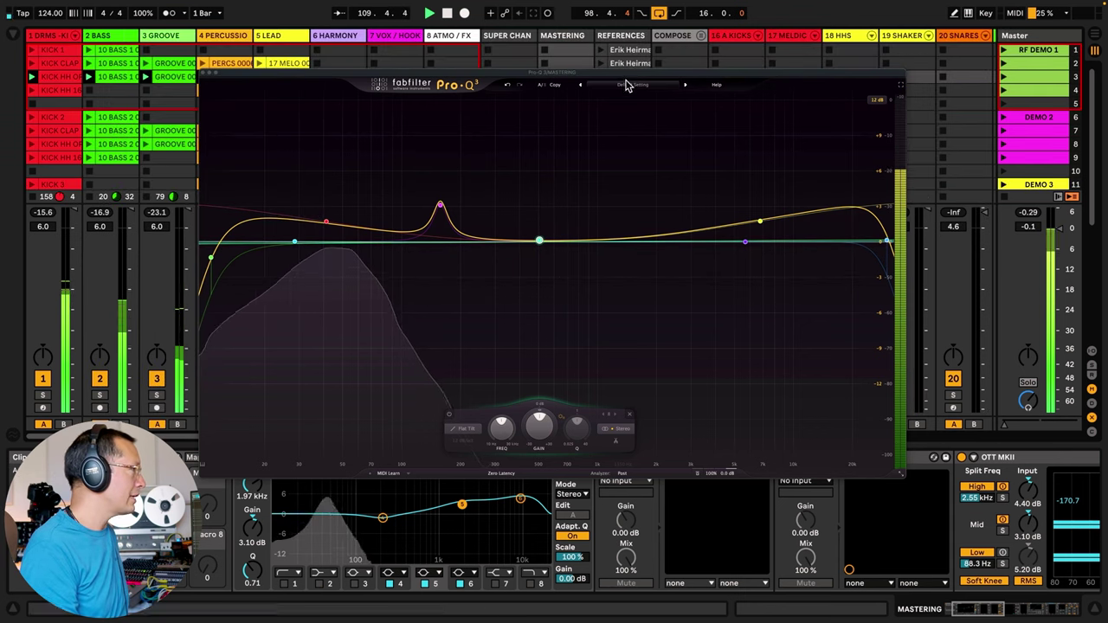
left_click_drag(626, 72, 572, 21)
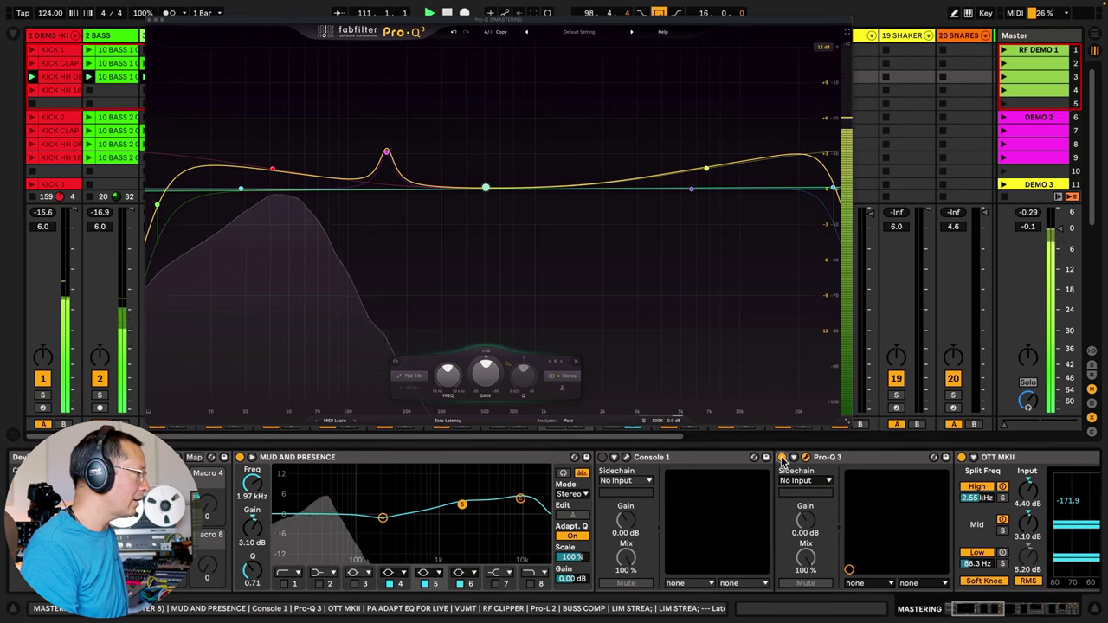
left_click(131, 49)
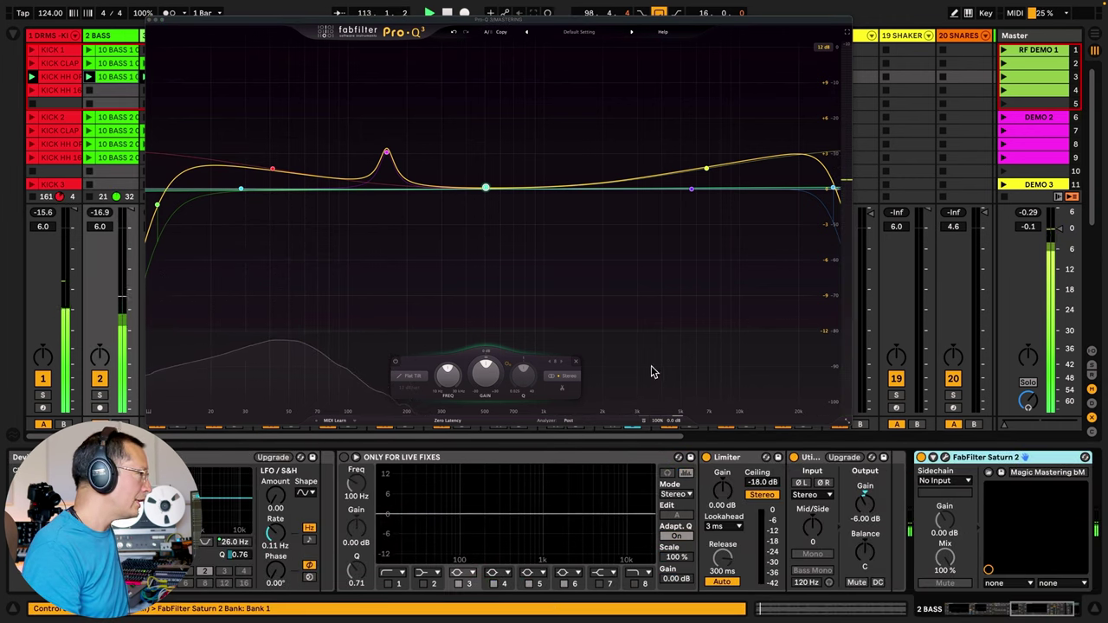
left_click_drag(448, 23, 497, 215)
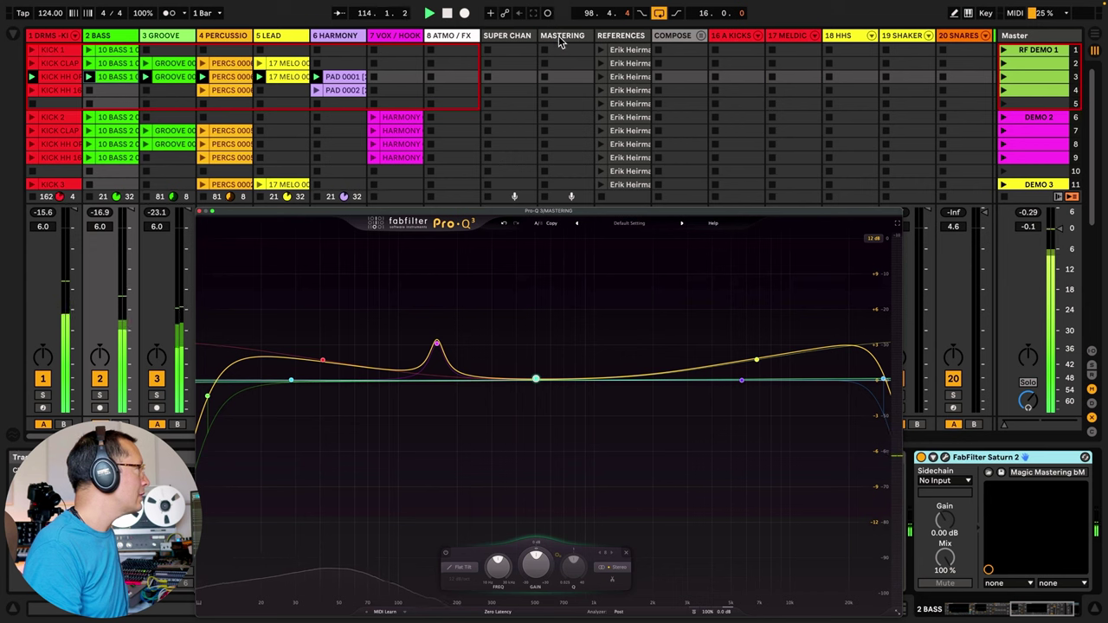
left_click(549, 173)
left_click(559, 215)
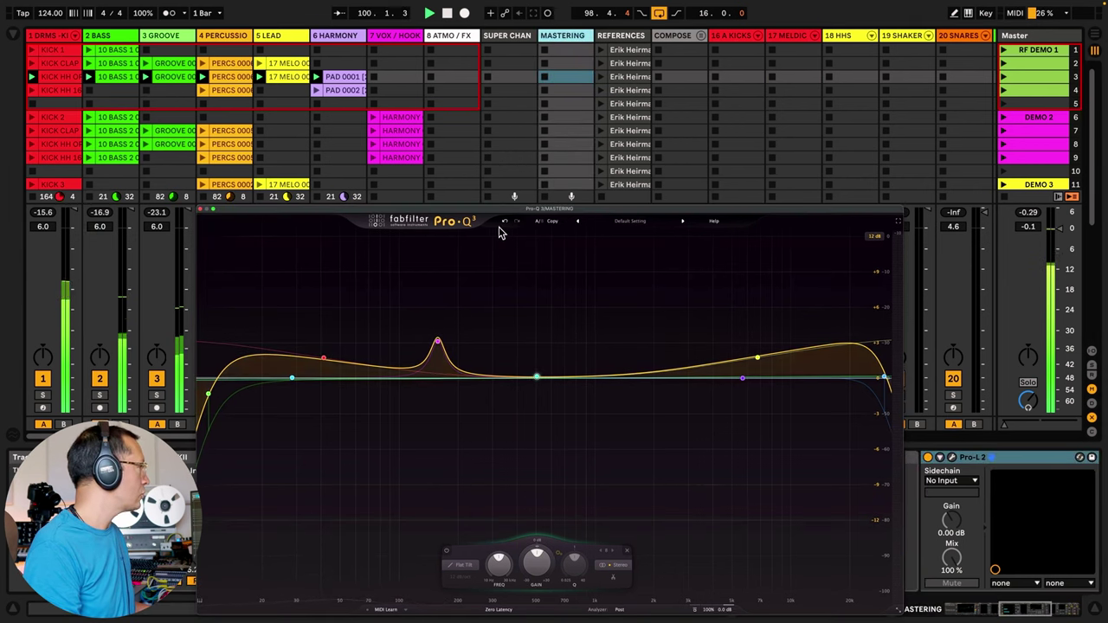
left_click_drag(492, 216, 448, 75)
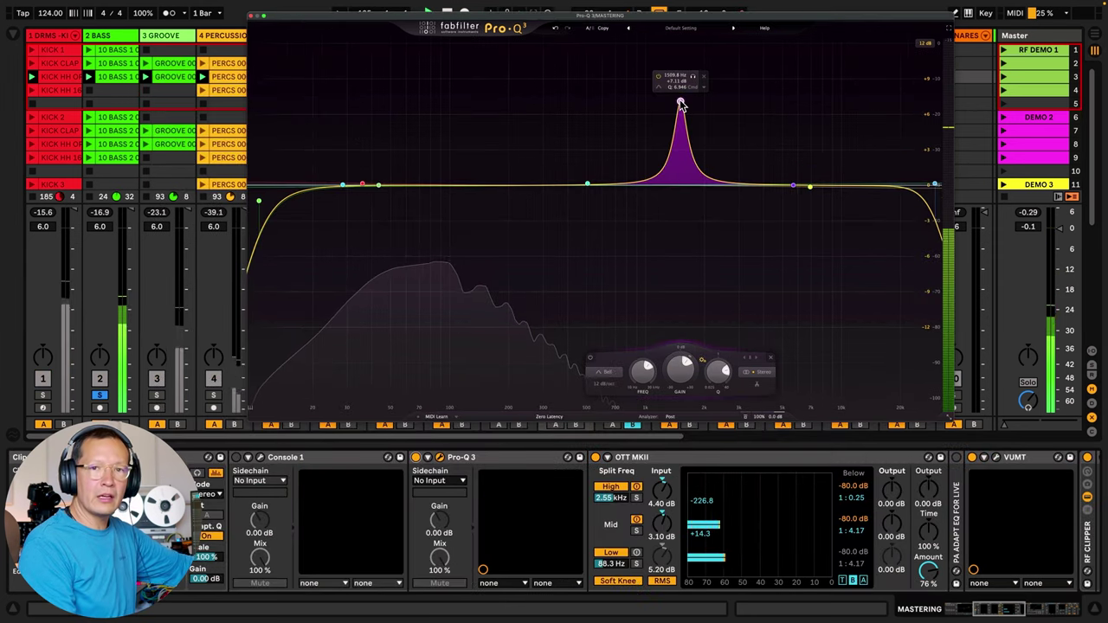
- Lower the narrow Pro-Q 3 bell boost near 1.5 kHz to about 0 dB
left_click_drag(682, 104, 683, 187)
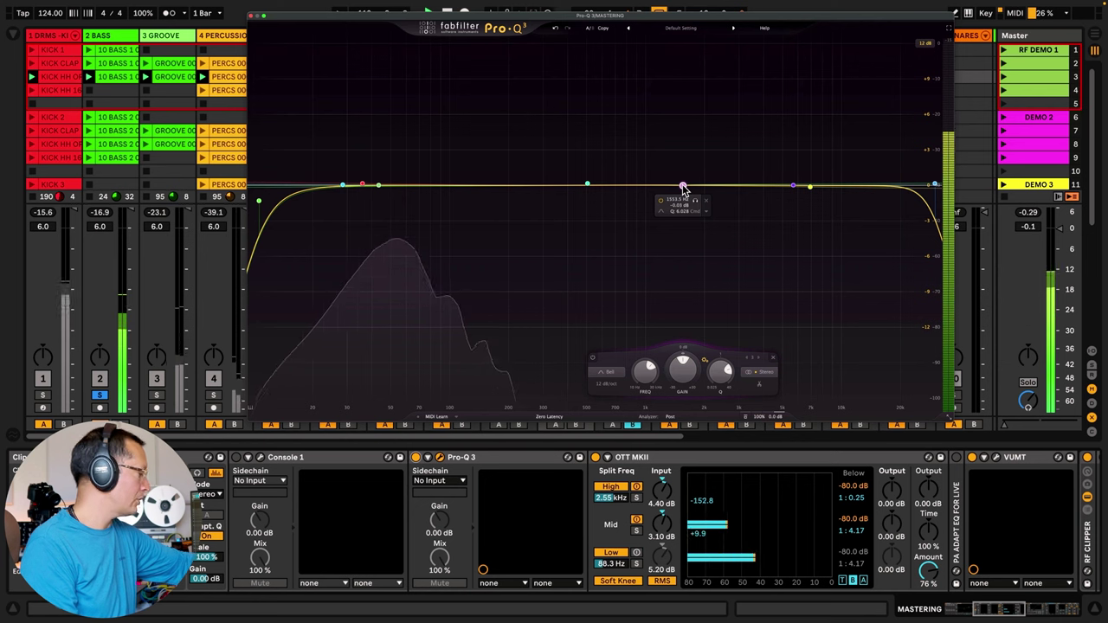
- Turn two Pro-Q 3 bells into narrow cuts, about 4 dB near 500 Hz and about 3.4 dB near 1.29 kHz
left_click_drag(684, 187, 588, 85)
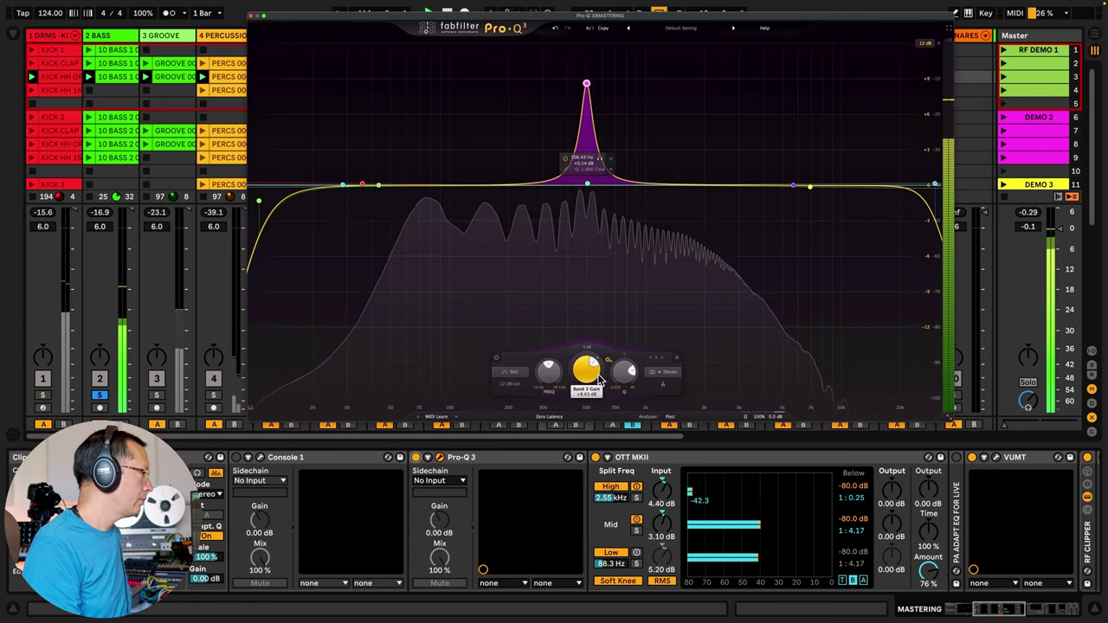
left_click_drag(586, 371, 585, 405)
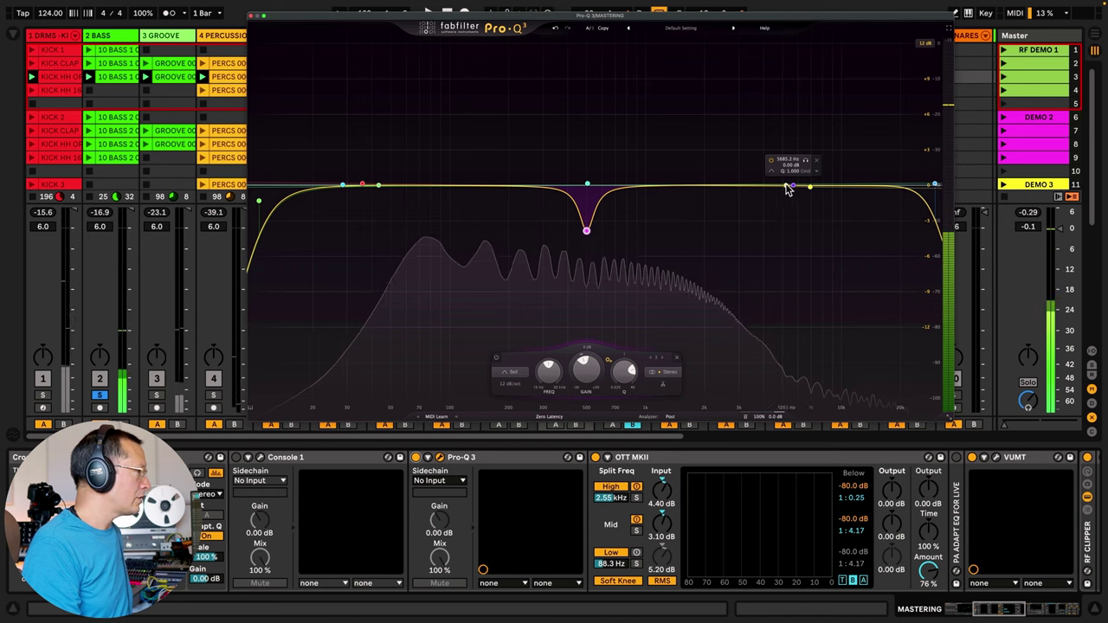
left_click_drag(789, 188, 666, 106)
scroll(762, 159, "up", 5)
scroll(631, 113, "up", 1)
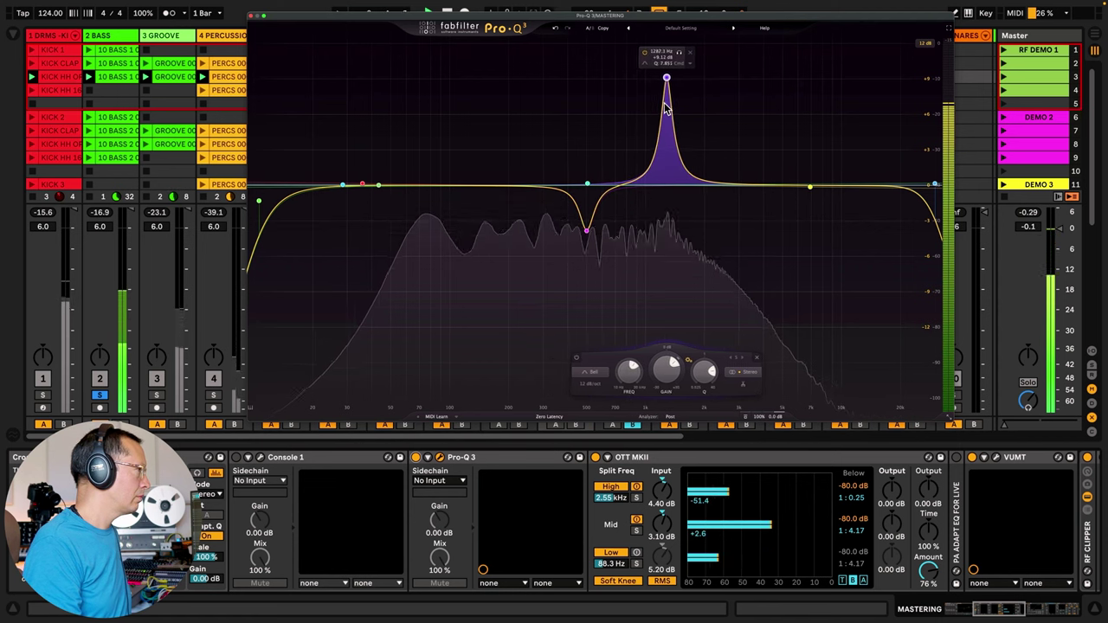
left_click_drag(666, 374, 658, 430)
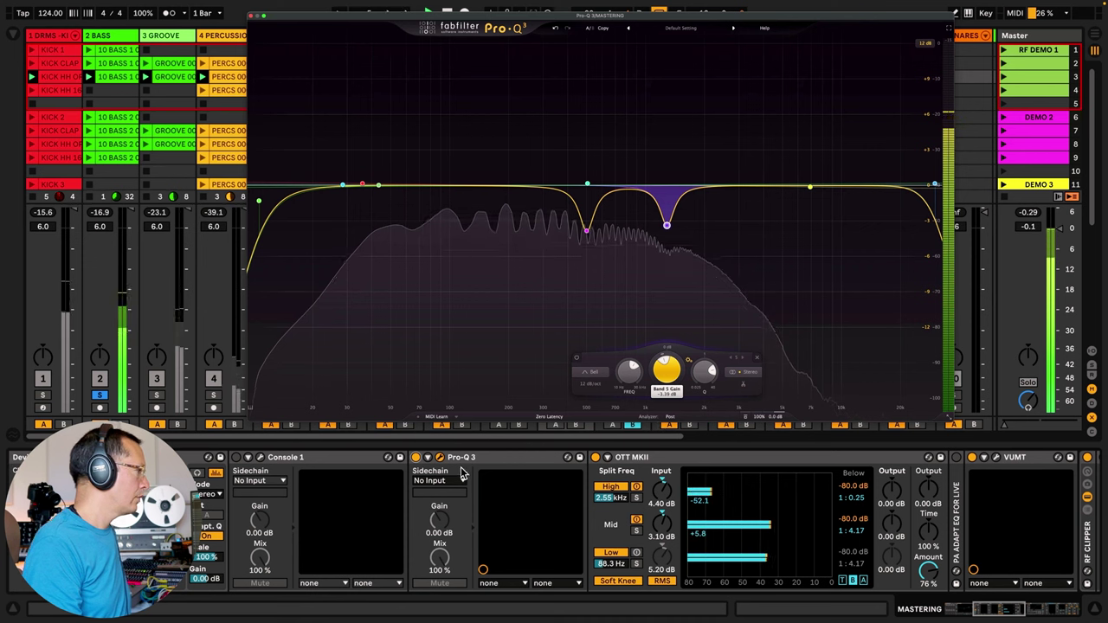
- Compare the sound with Pro-Q 3 bypassed, and deepen the cuts near 500 Hz and 1.29 kHz to about 6 dB each
left_click(416, 458)
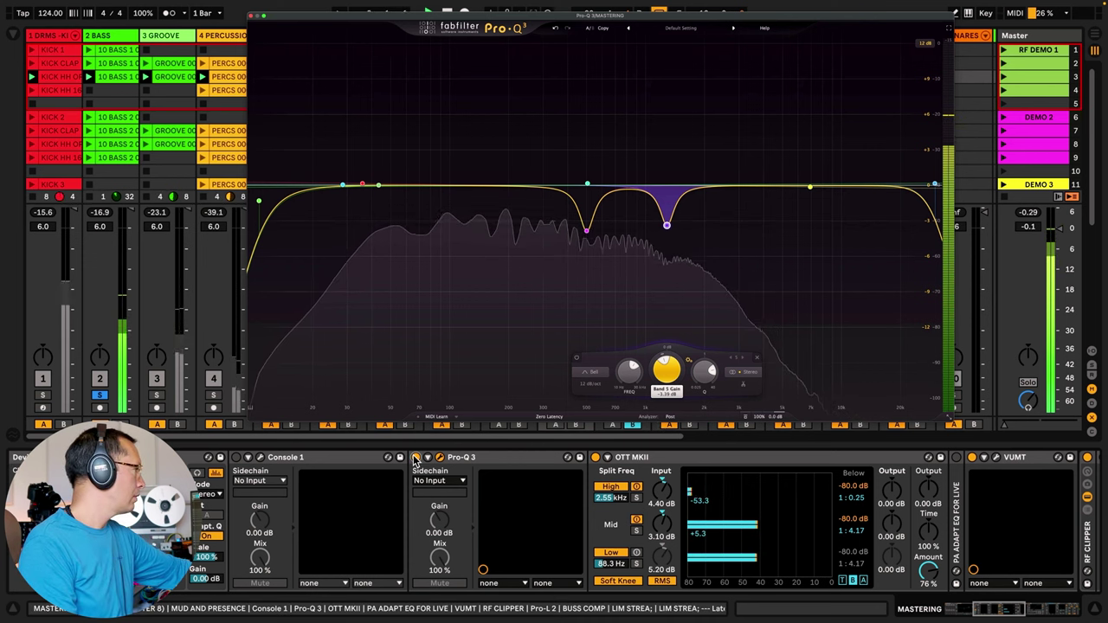
left_click(416, 458)
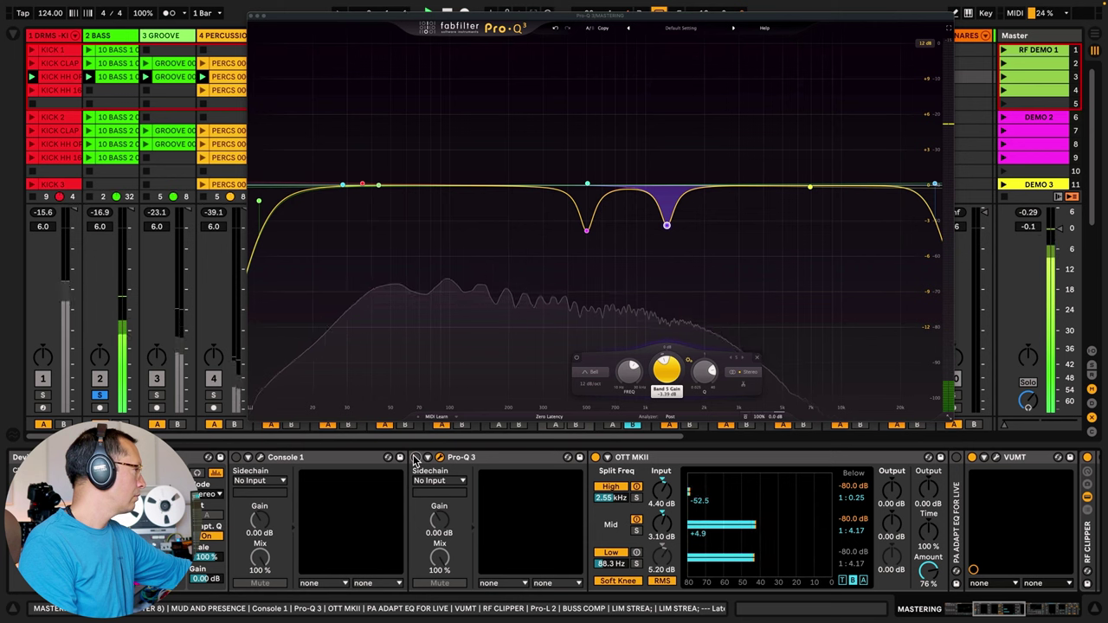
left_click_drag(665, 226, 665, 259)
left_click_drag(587, 234, 588, 254)
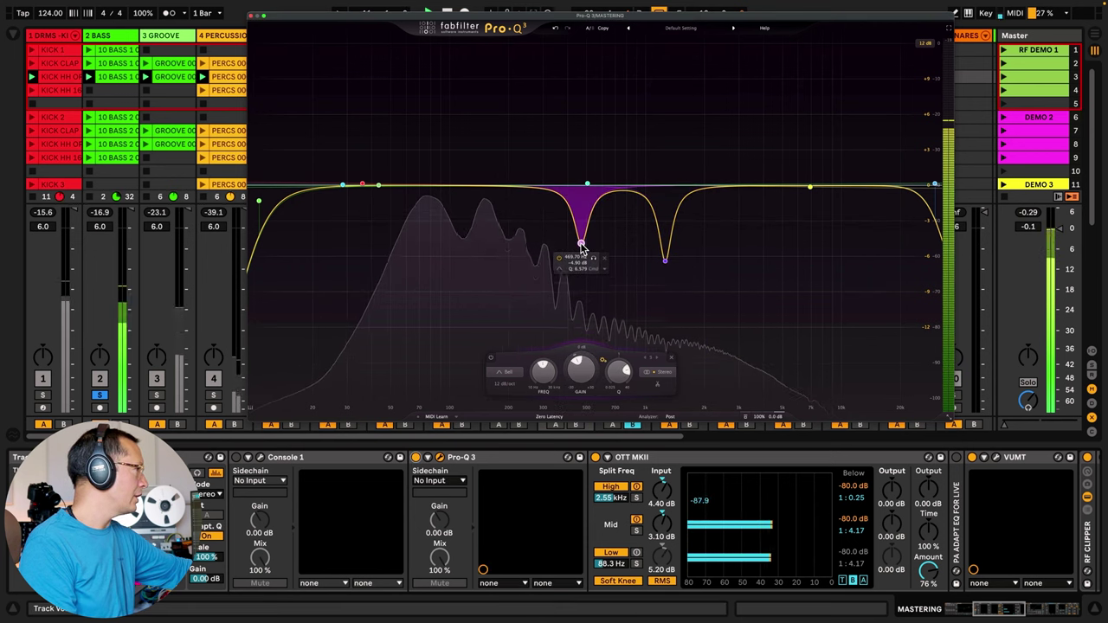
- Bypass and re-enable Pro-Q 3 to compare the deeper cuts, and close its window
left_click(416, 458)
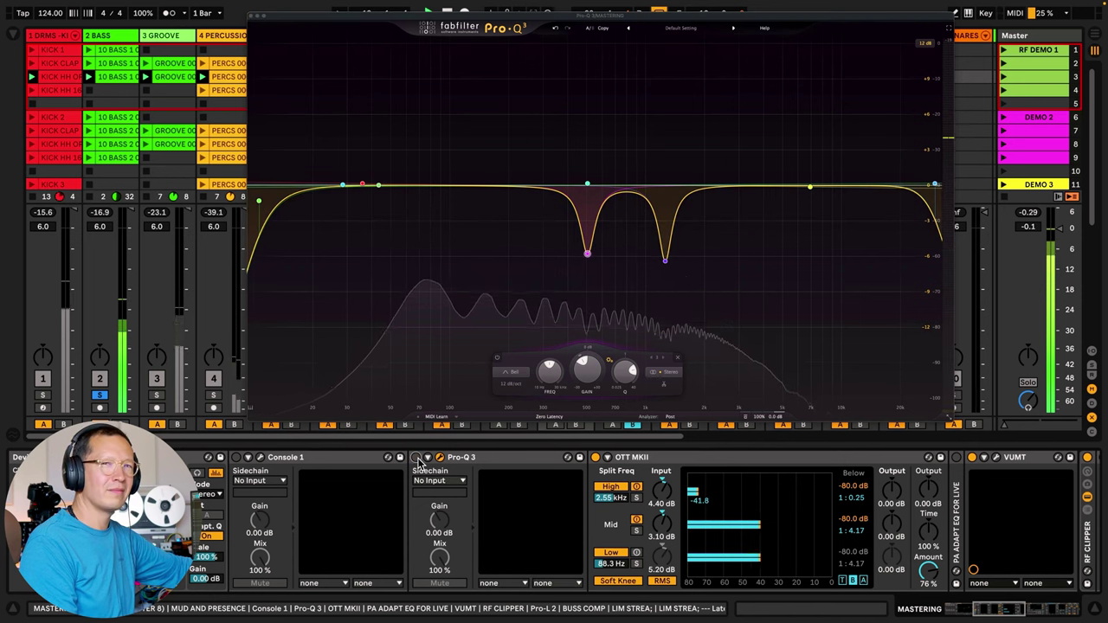
left_click(415, 458)
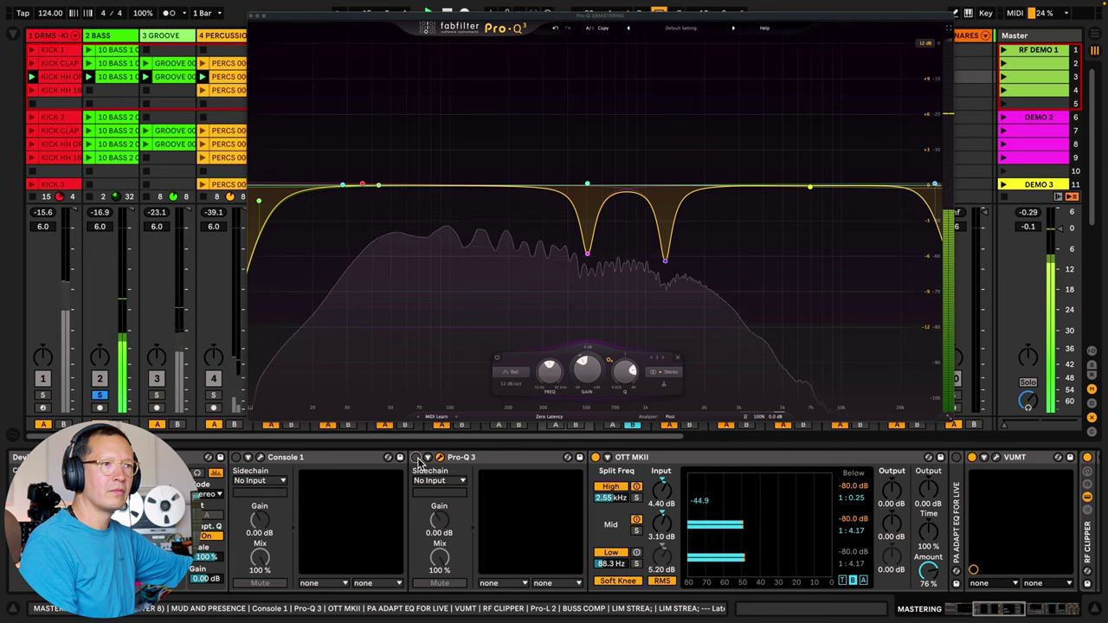
left_click(440, 457)
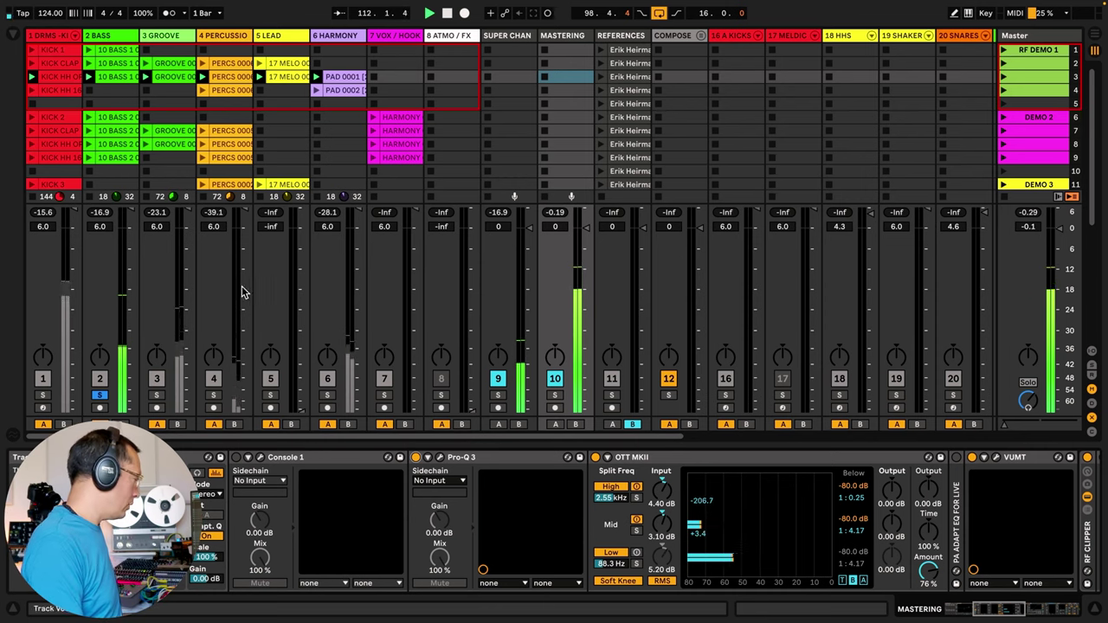
- Unsolo the 2 BASS track, and switch on the H910 rack on 6 HARMONY with its H3000 Factory plug-in open
left_click(99, 397)
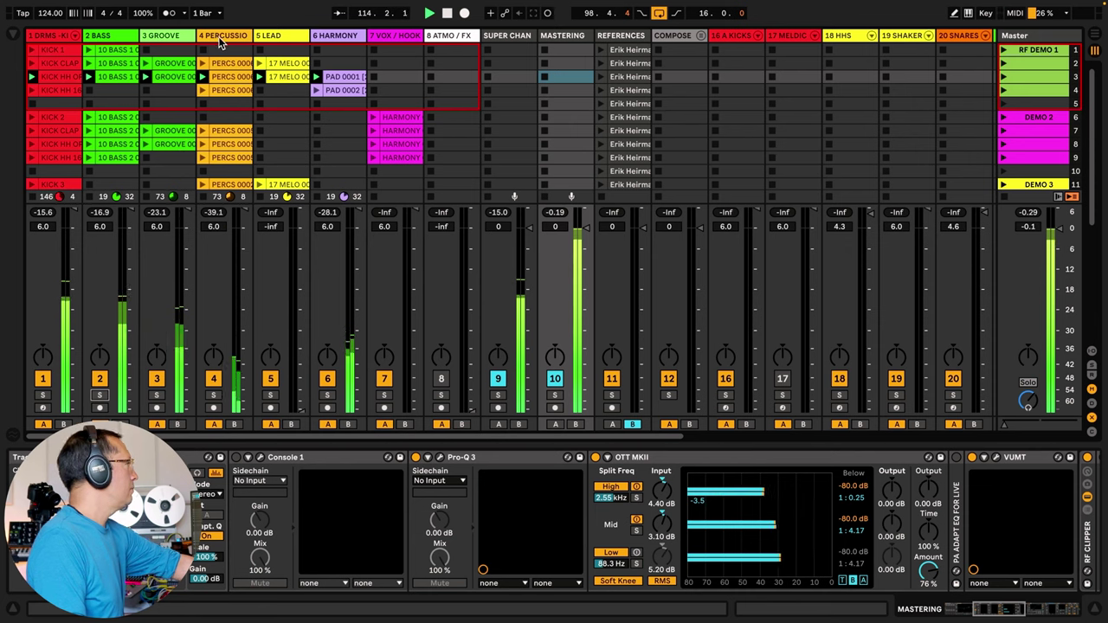
left_click(336, 36)
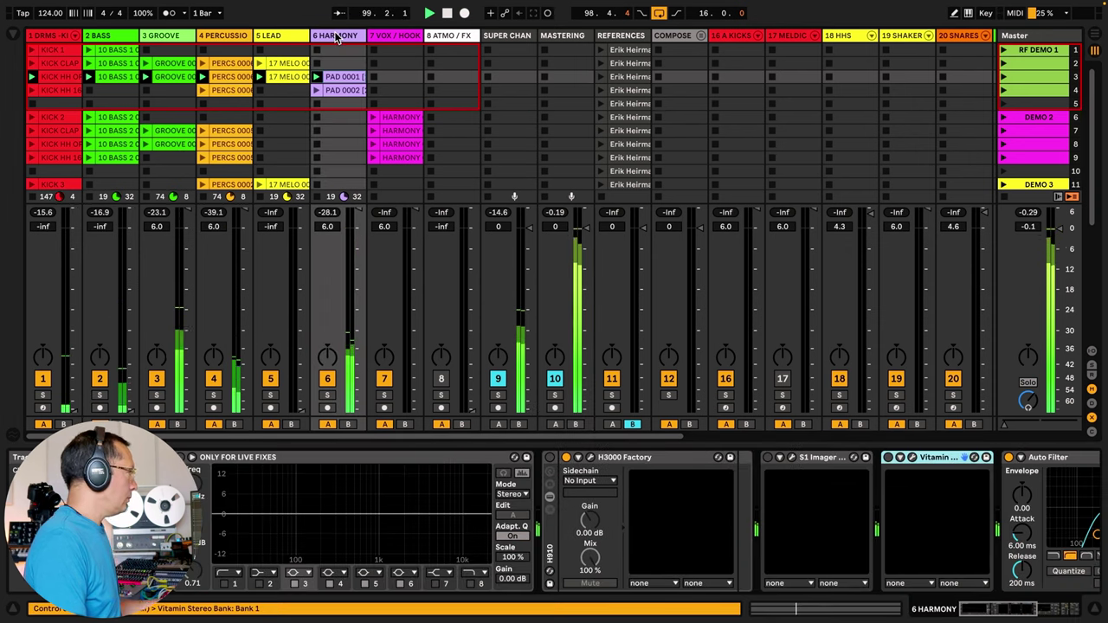
left_click(550, 458)
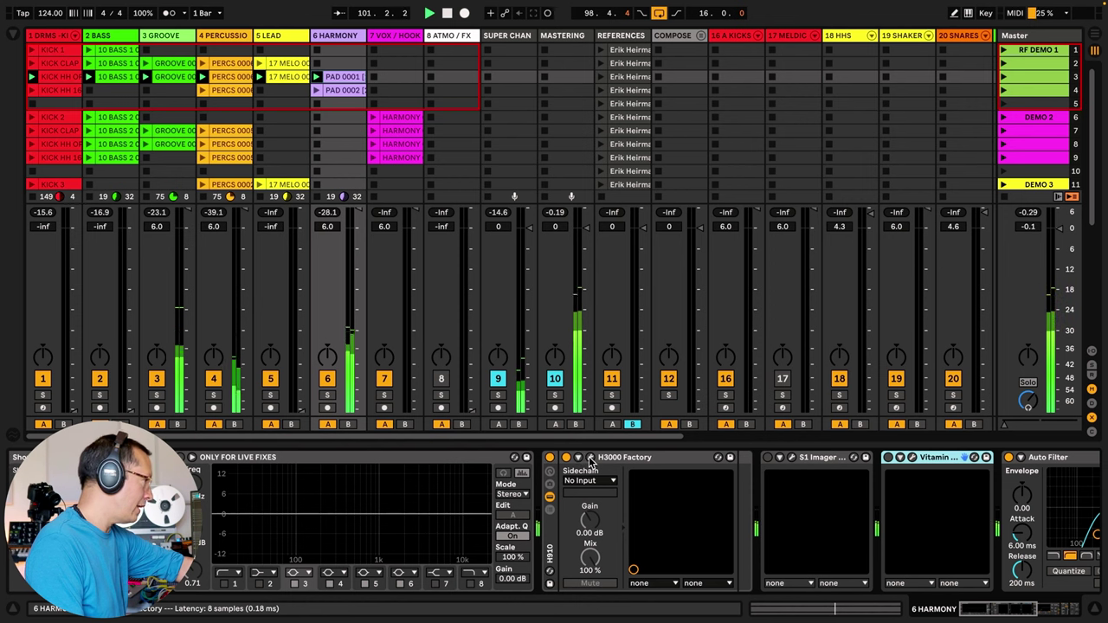
left_click(590, 458)
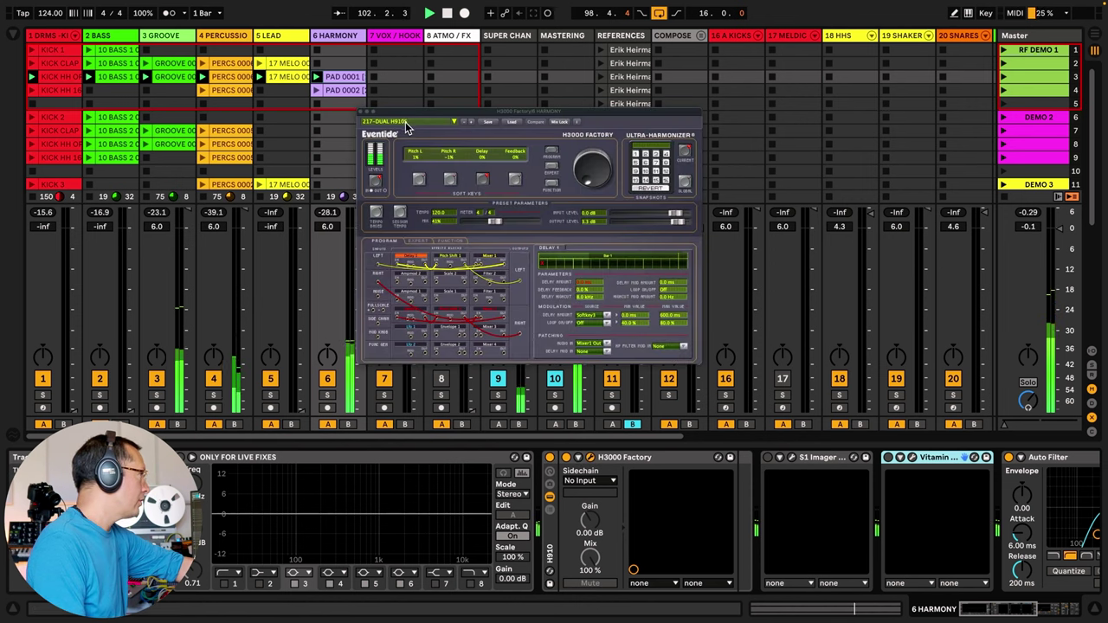
left_click_drag(413, 116, 416, 102)
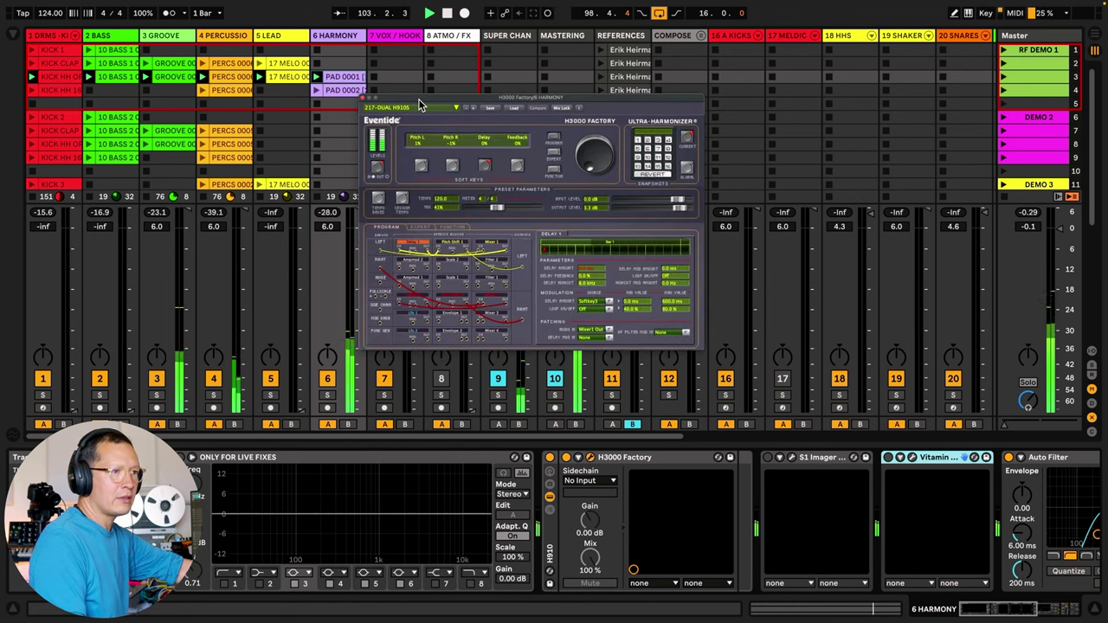
- Compare the harmony with the H910 rack off and on, return from the Studio Session Analyzer to Ableton Live, and close H3000 Factory
left_click(551, 458)
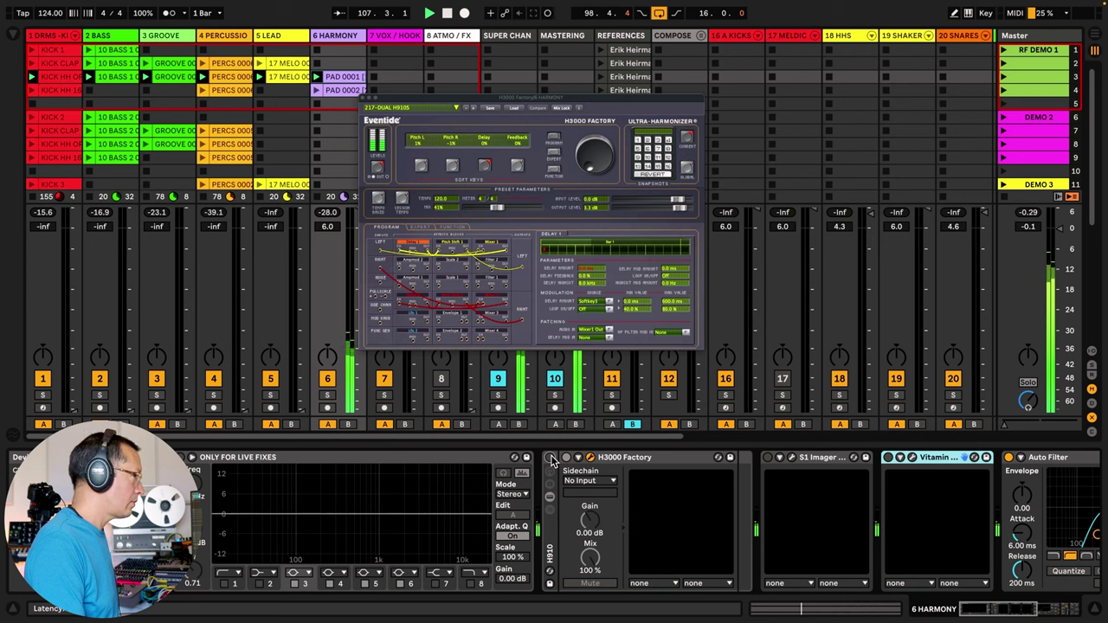
left_click(551, 458)
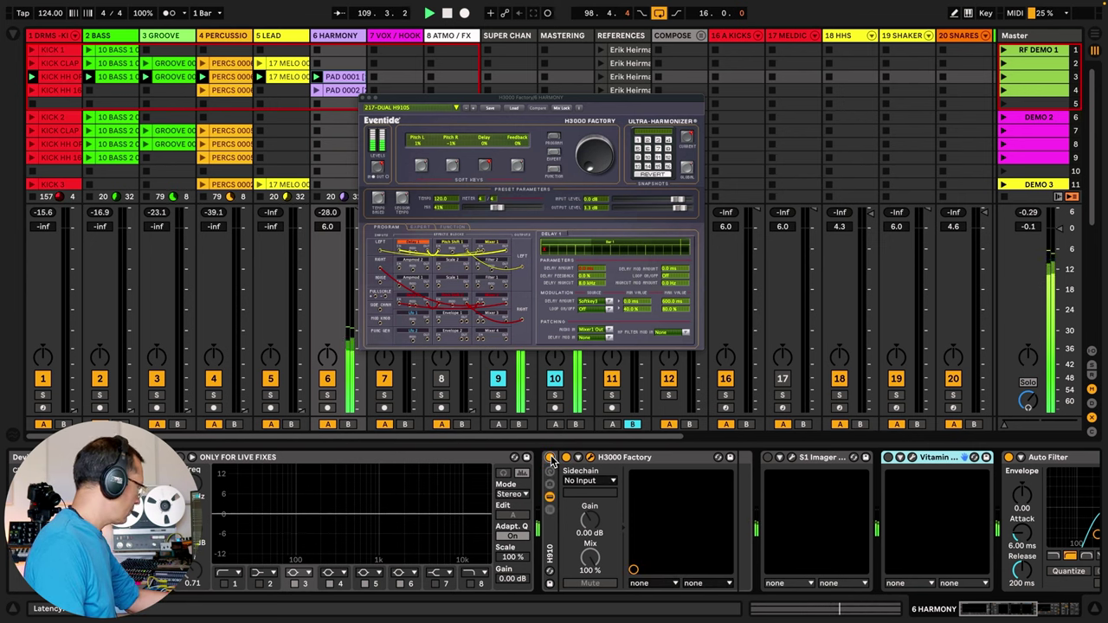
left_click(551, 458)
left_click(551, 458)
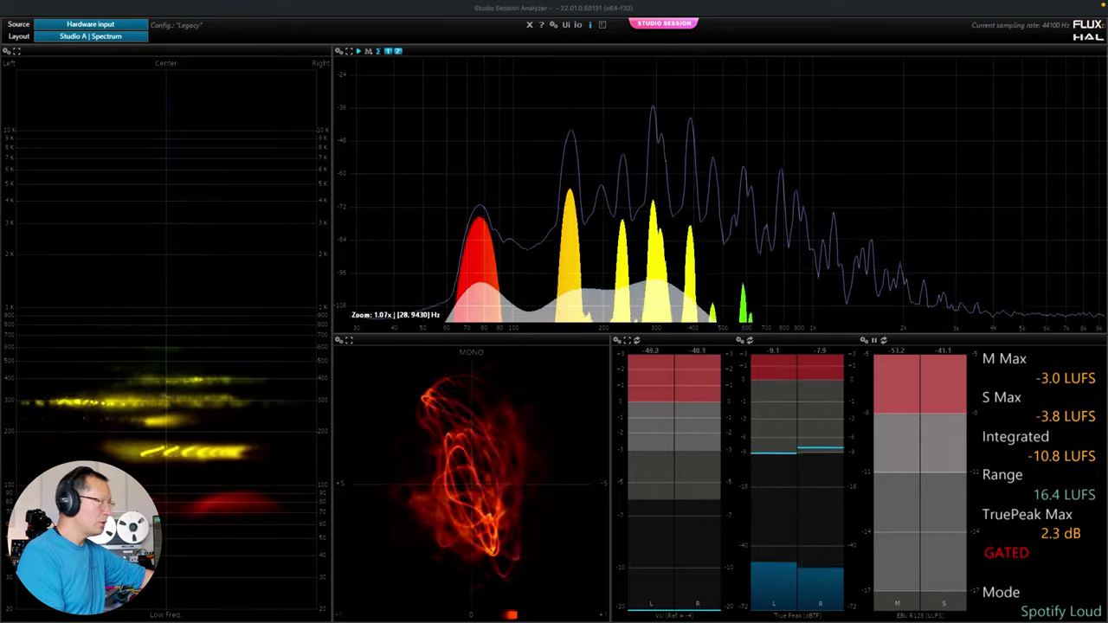
key("super+Tab")
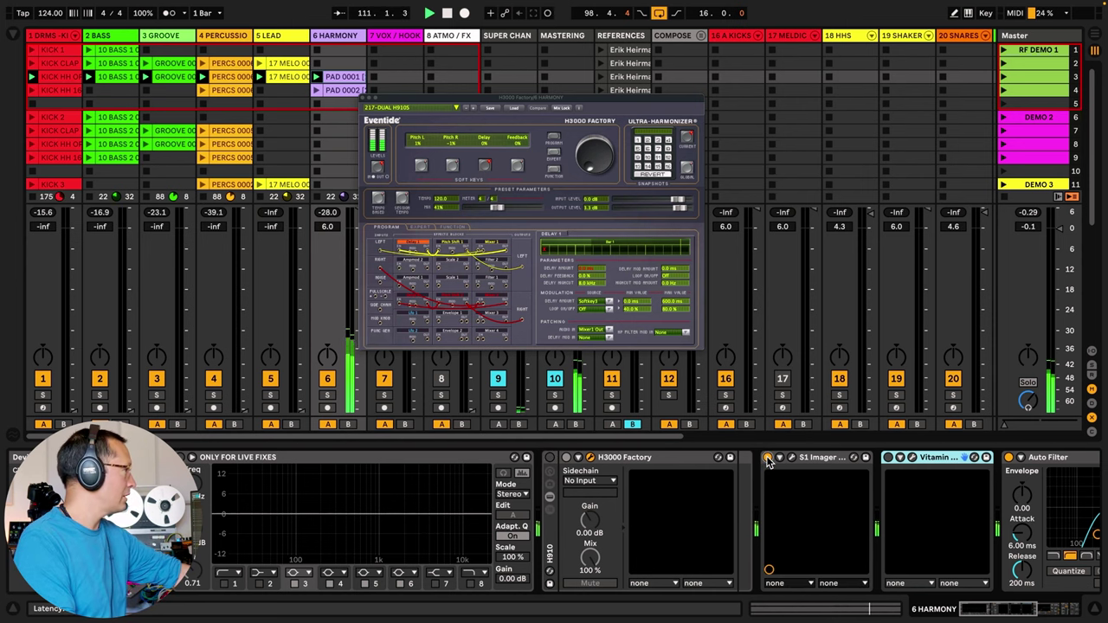
left_click(366, 100)
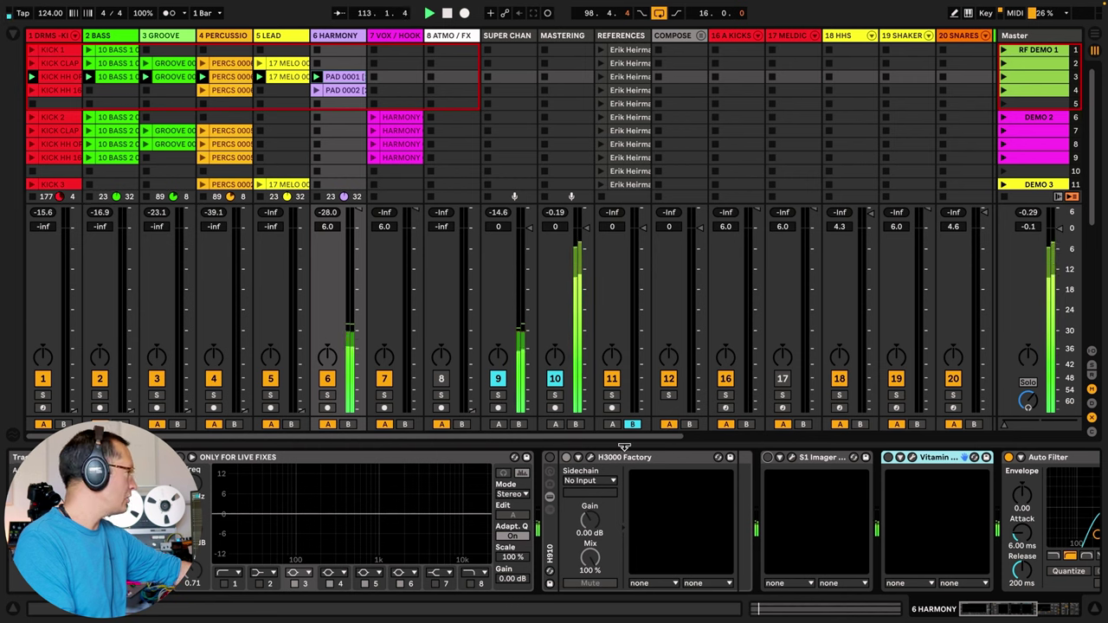
- Switch on and open the S1 Imager on 6 HARMONY, and set its stereo width to about 2.5
left_click(767, 458)
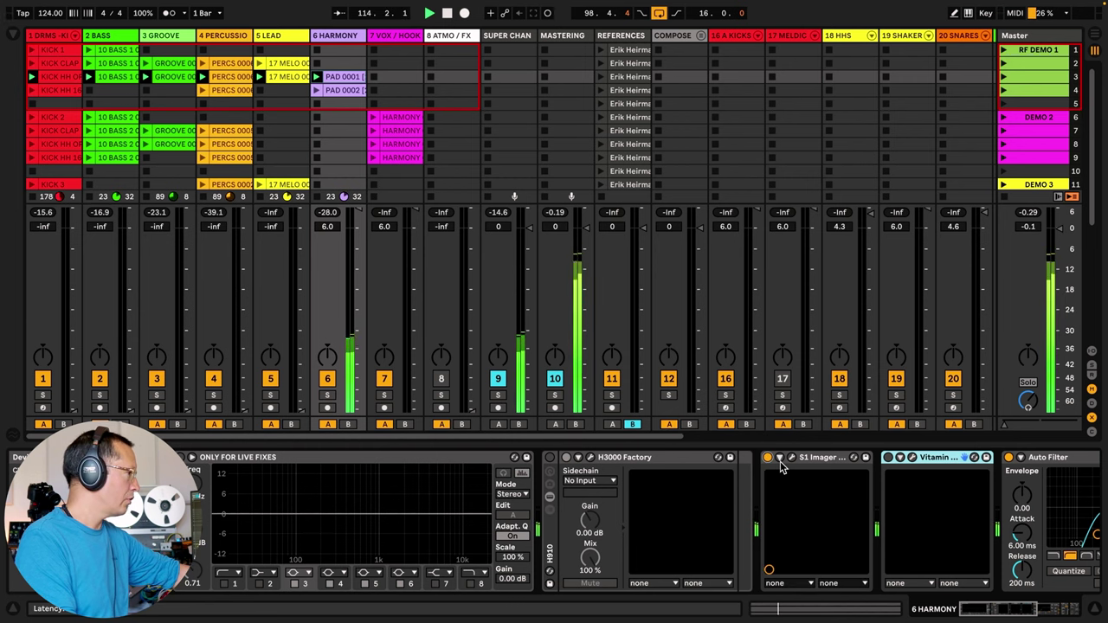
left_click(791, 457)
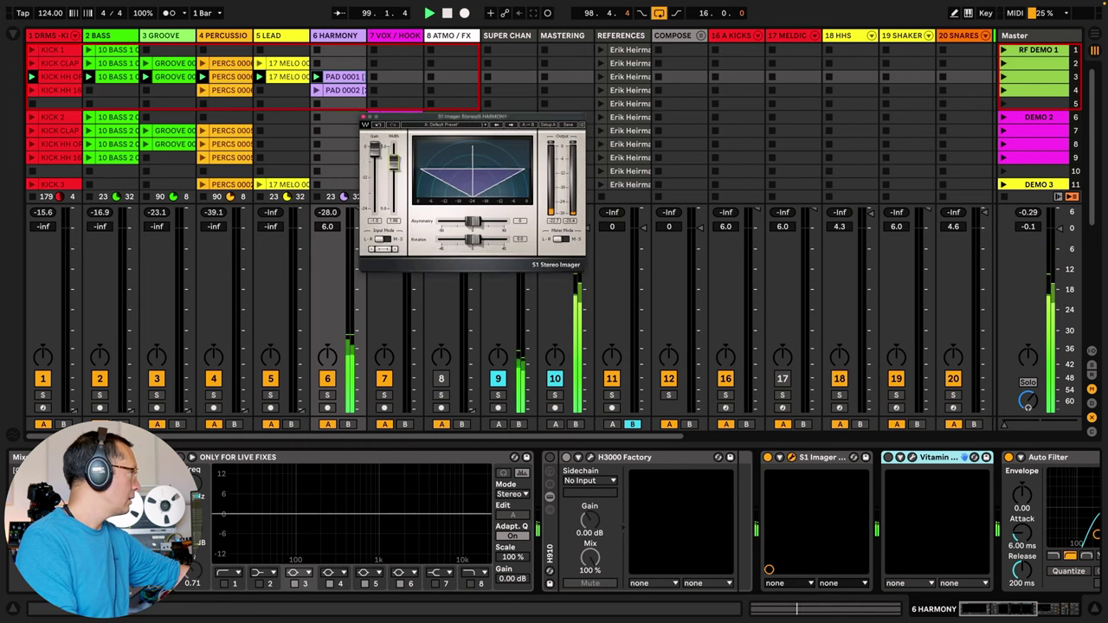
left_click_drag(394, 157, 392, 174)
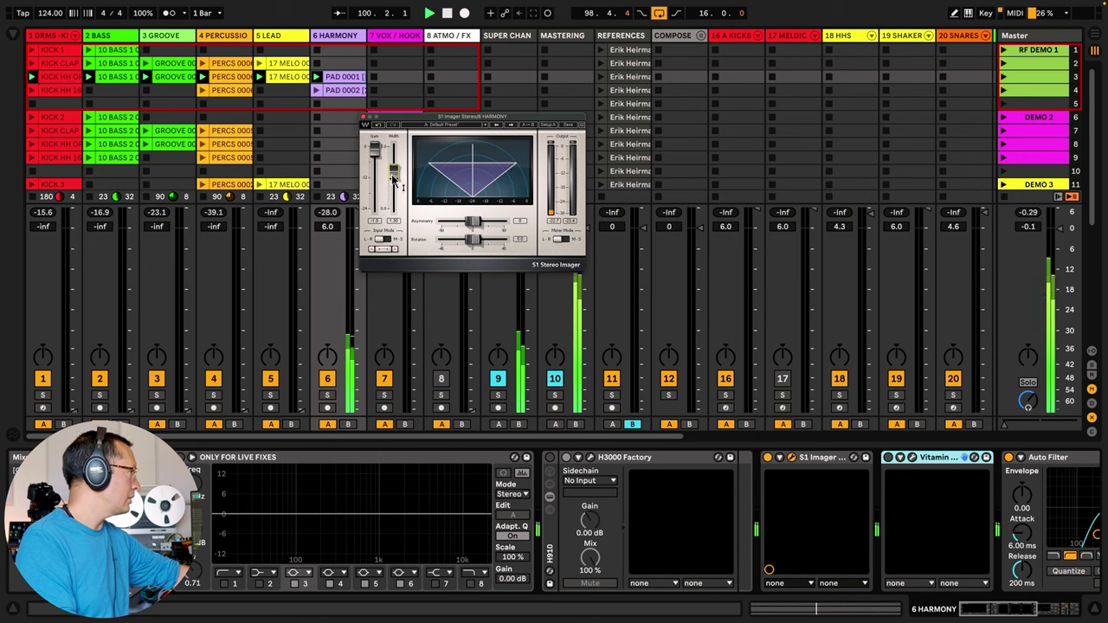
left_click_drag(391, 174, 391, 156)
- Compare the harmony's stereo image with the S1 Imager off and on, leaving it switched off
left_click(767, 461)
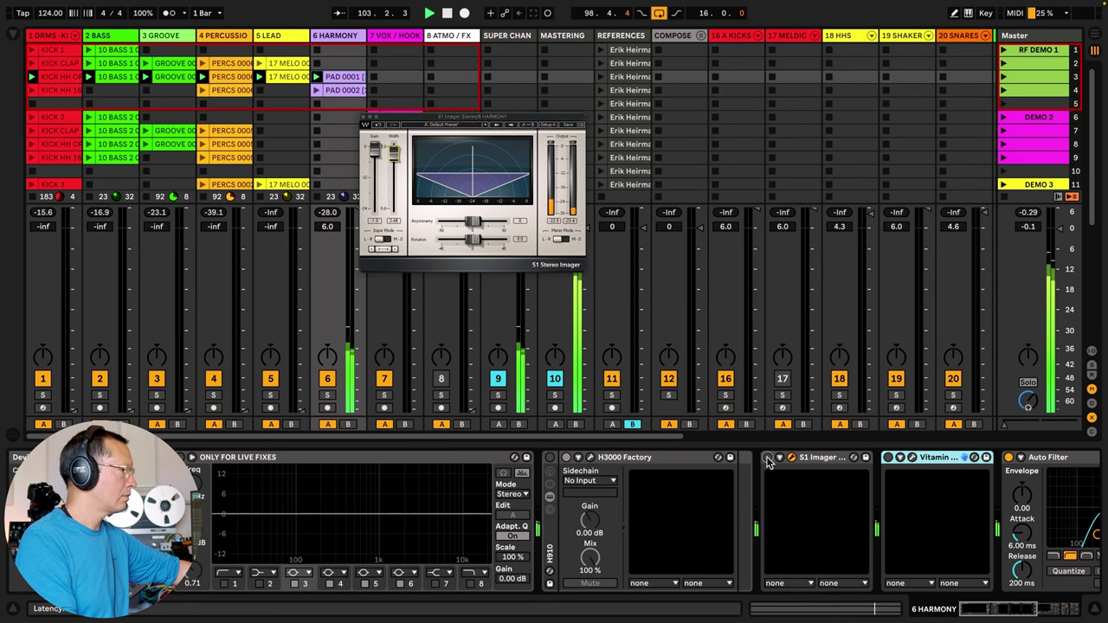
left_click(767, 458)
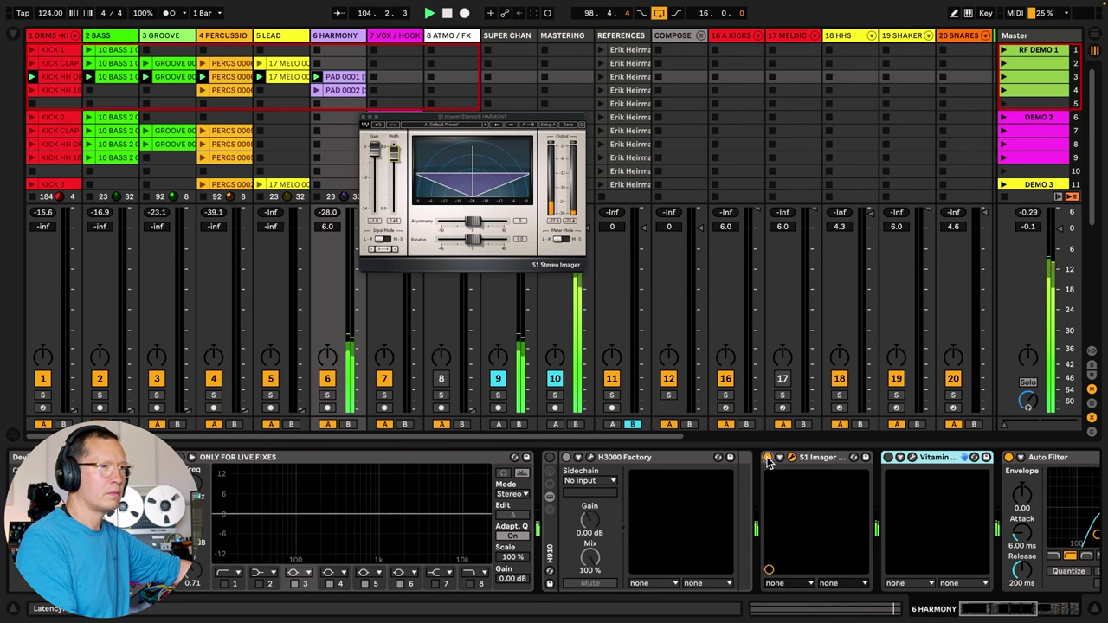
left_click(768, 458)
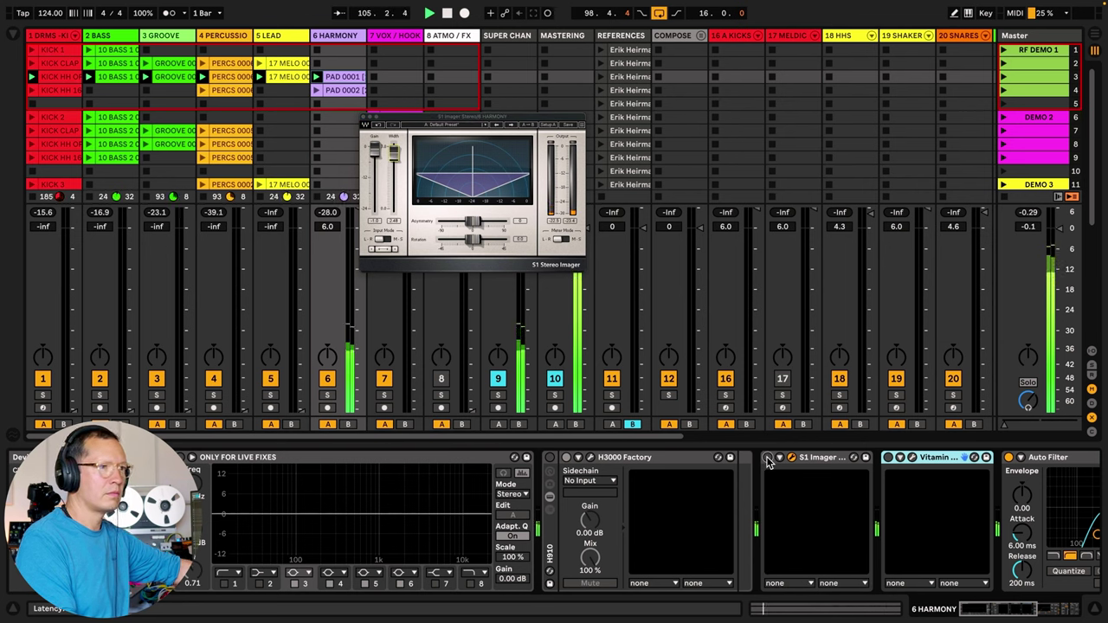
left_click(767, 458)
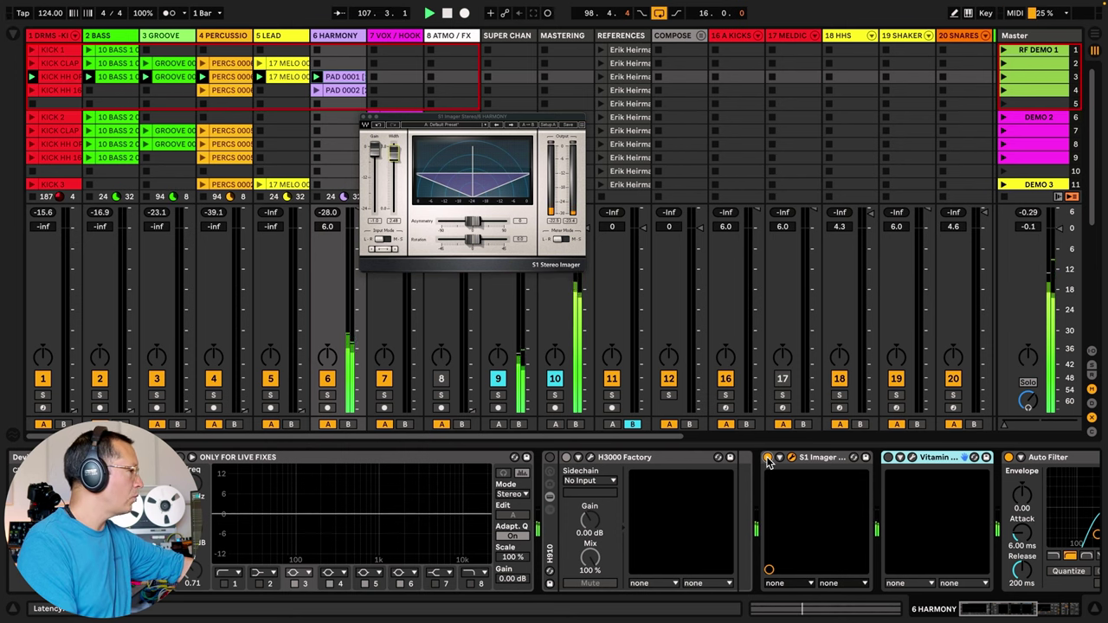
left_click(767, 458)
- Switch on the Vitamin device on 6 HARMONY and open it in place of the S1 Imager window
left_click(890, 460)
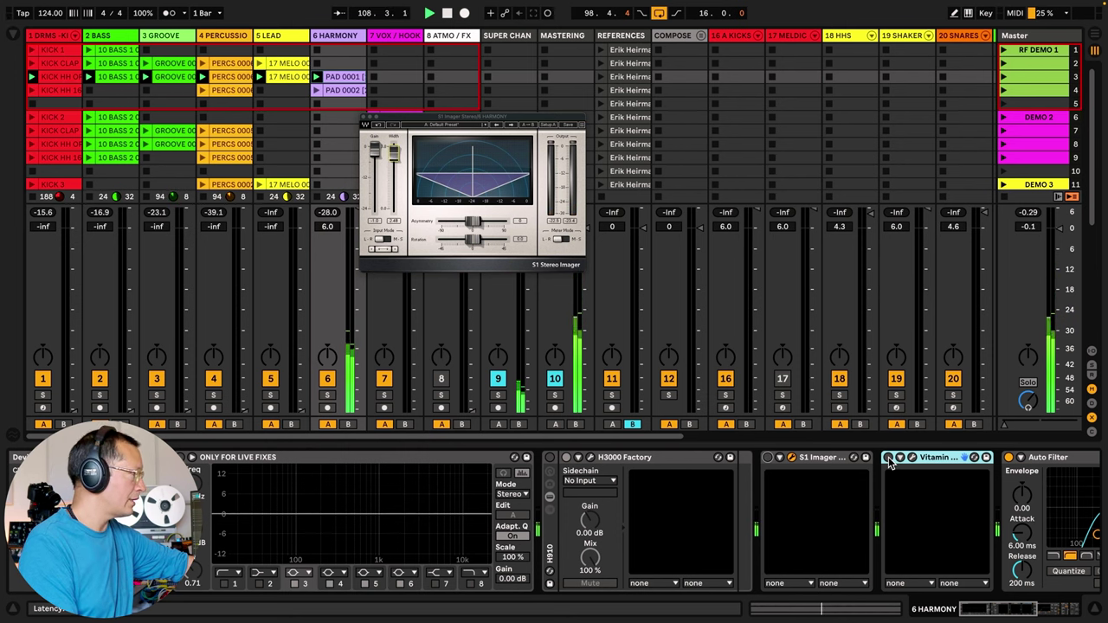
left_click(364, 119)
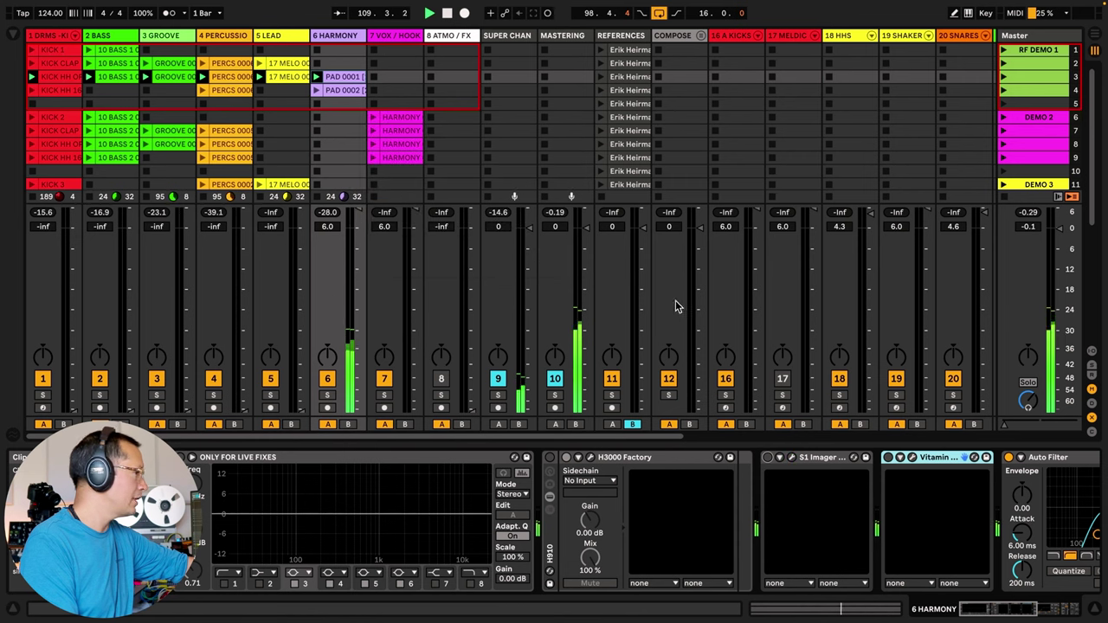
left_click(912, 457)
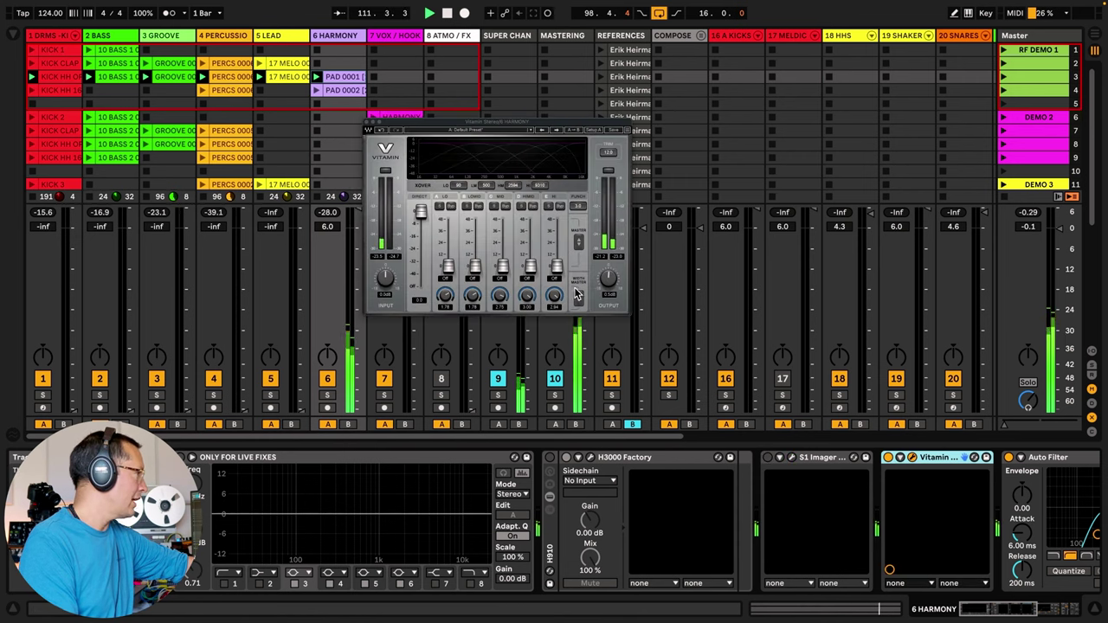
- Adjust Vitamin's stereo widths to about 1 for the two lowest bands and about 2.75 to 3.00 for the three upper bands
left_click_drag(580, 296, 580, 359)
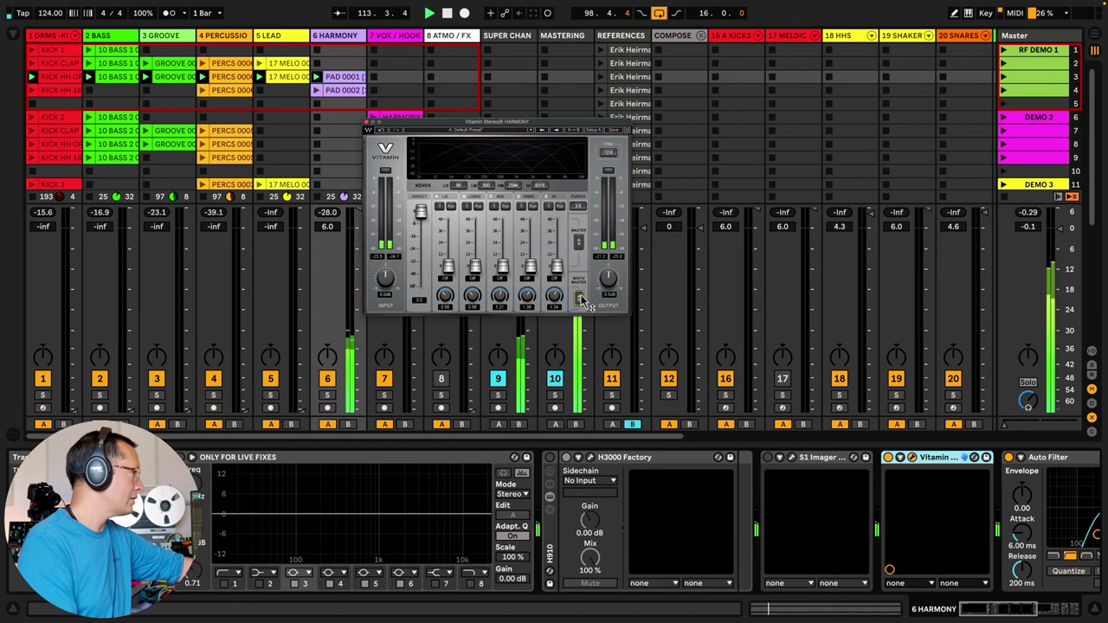
mouse_move(582, 299)
left_mouse_down()
mouse_move(582, 260)
mouse_move(582, 303)
left_mouse_up()
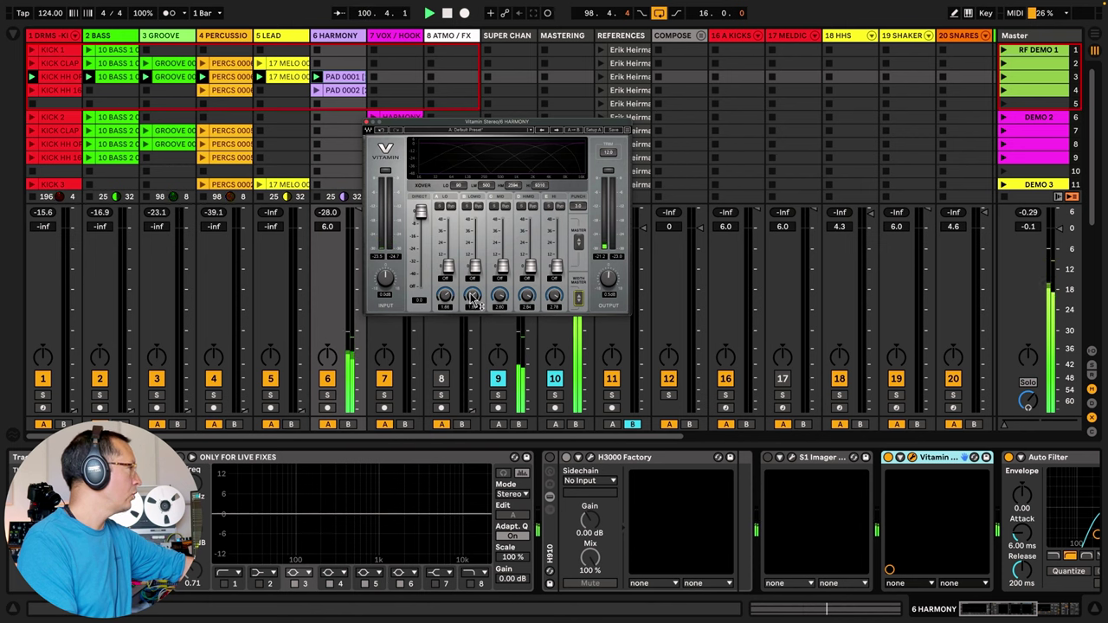
left_click_drag(445, 295, 471, 303)
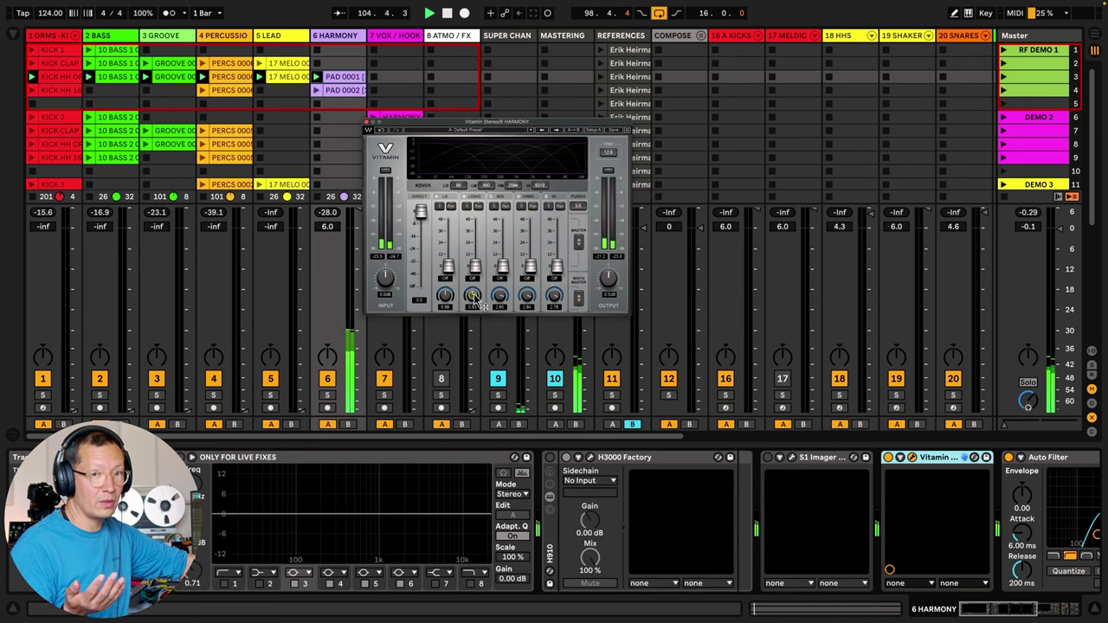
left_click(579, 298)
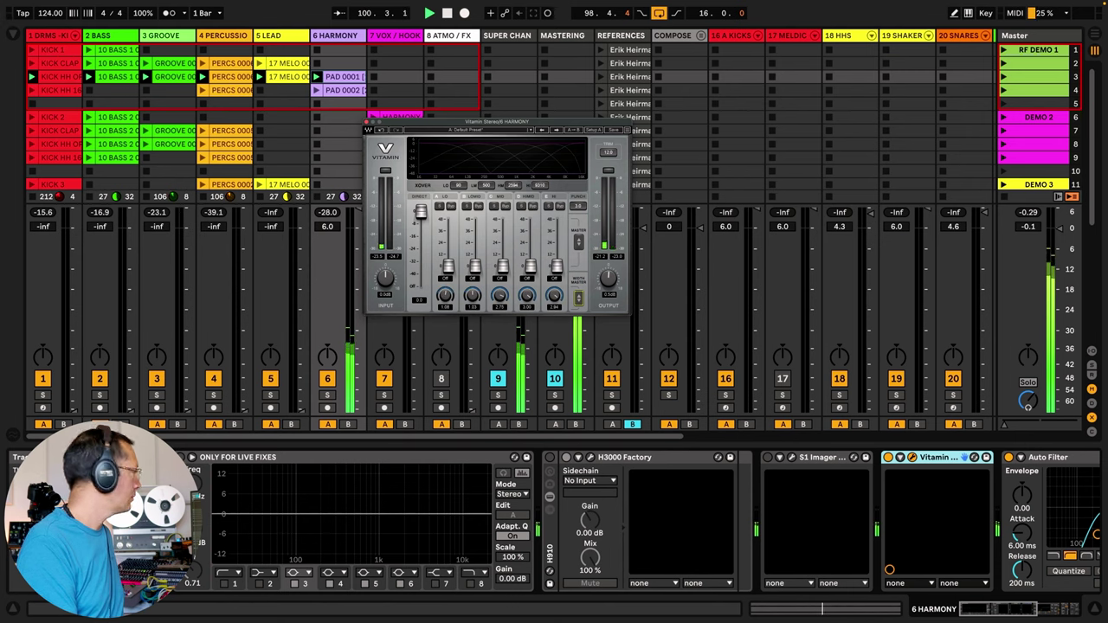
left_click(579, 298)
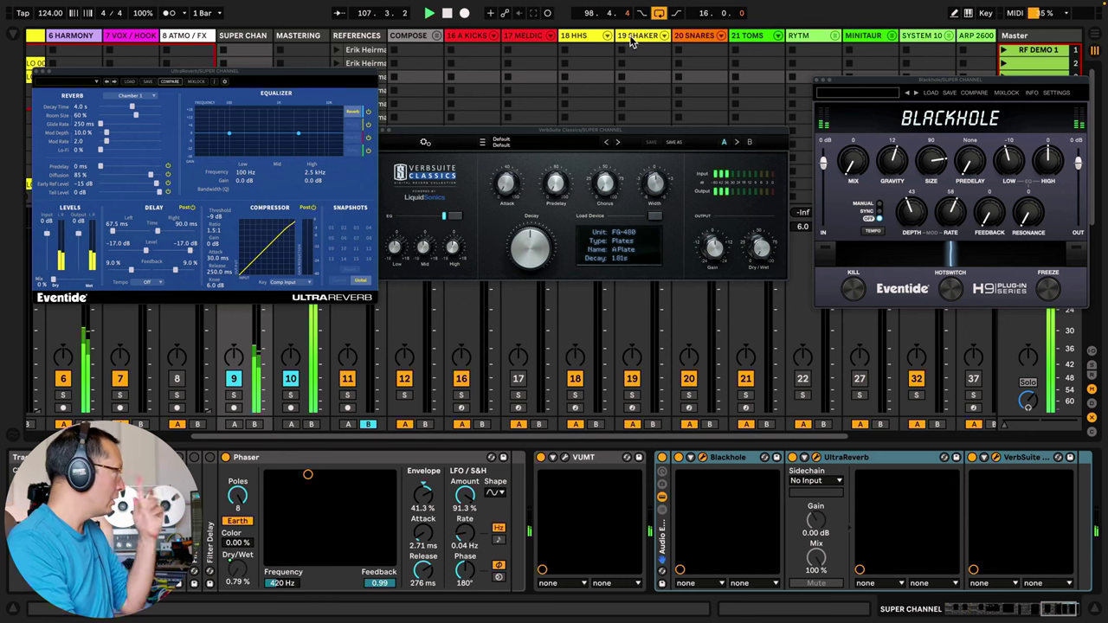
- Switch off UltraReverb and VerbSuite Classics on the super channel, and rearrange their plug-in windows
left_click(792, 458)
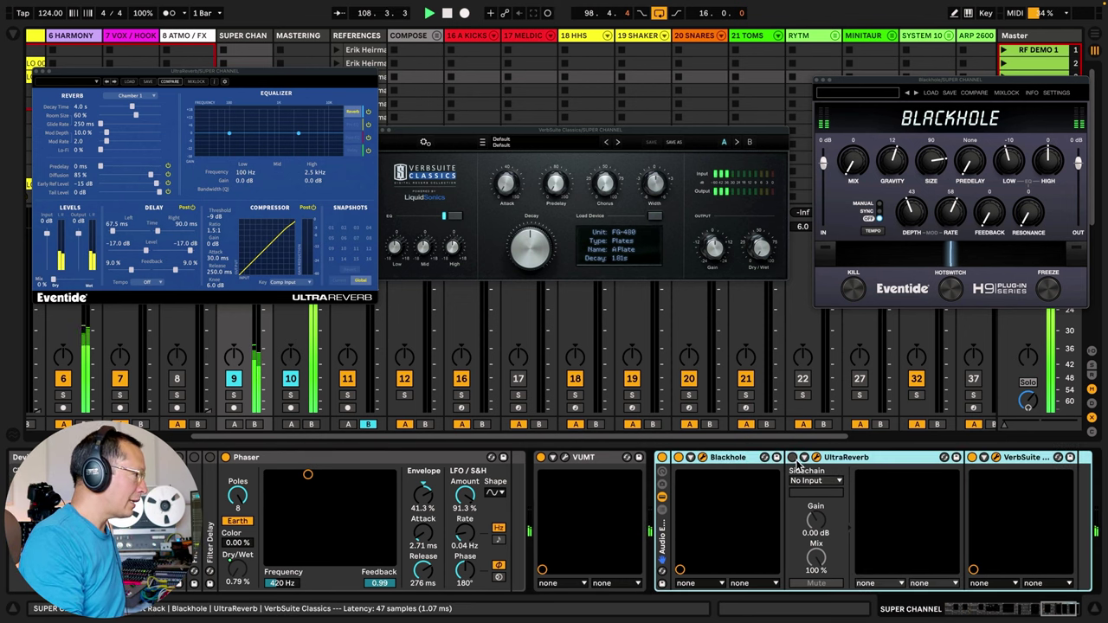
left_click(972, 458)
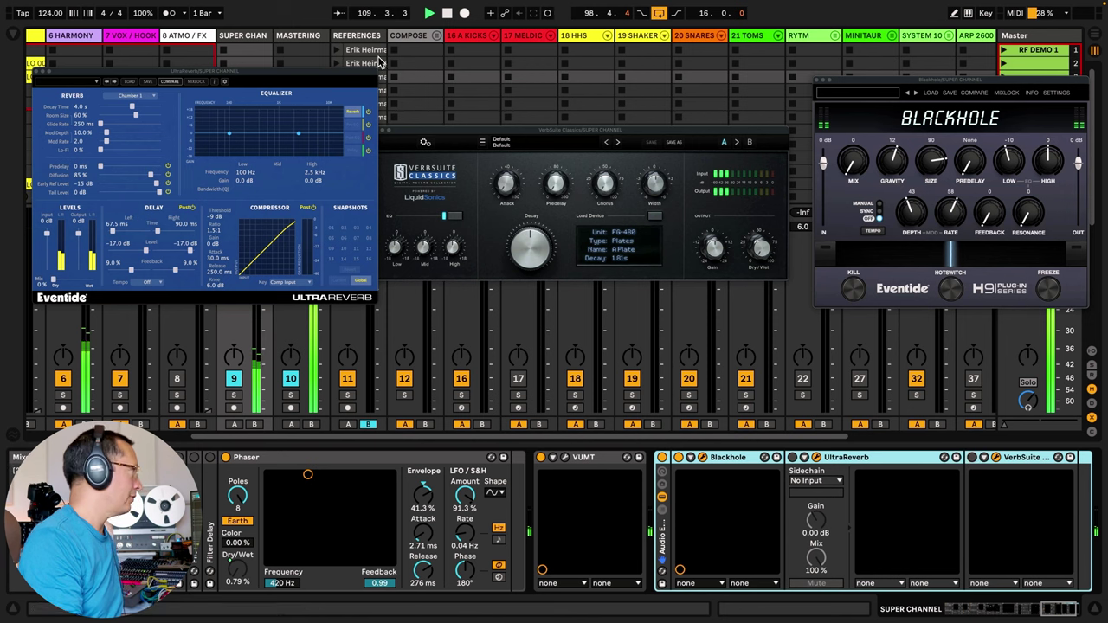
left_click_drag(457, 134, 479, 263)
left_click_drag(173, 70, 421, 74)
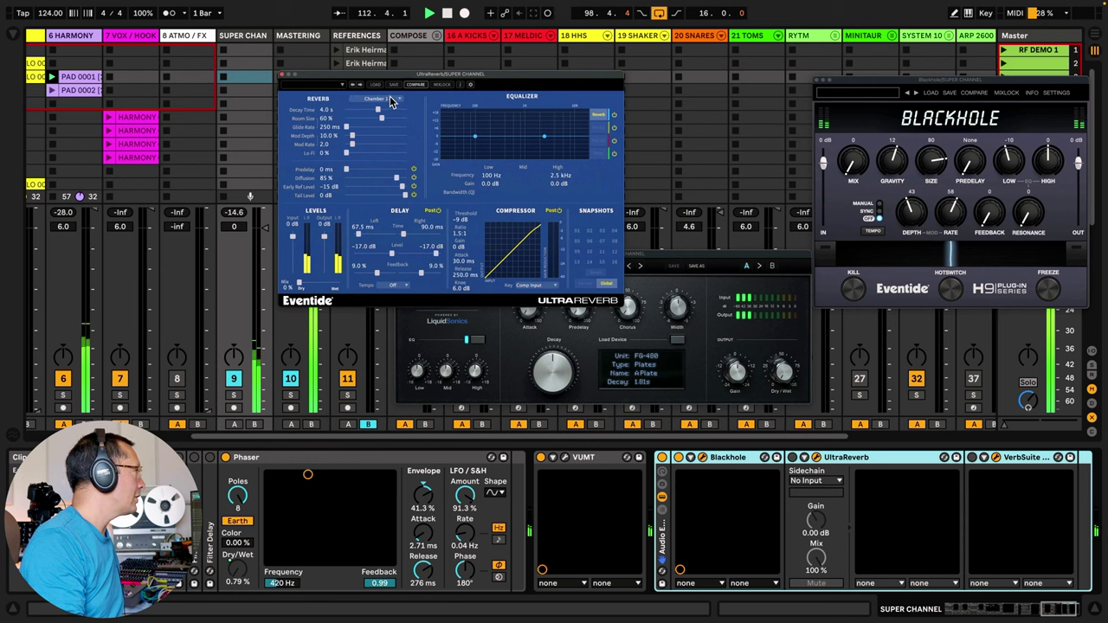
- Set UltraReverb's reverb type to Ambience and move its window clear of the super channel's mixer strip
left_click(387, 99)
left_click(377, 156)
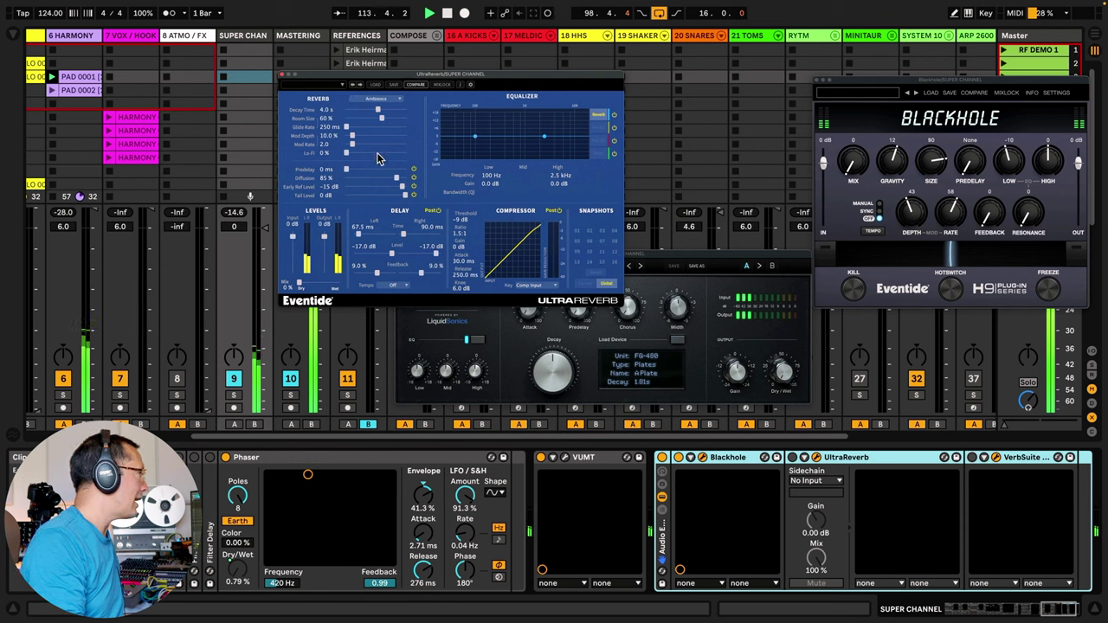
left_click_drag(377, 77, 497, 28)
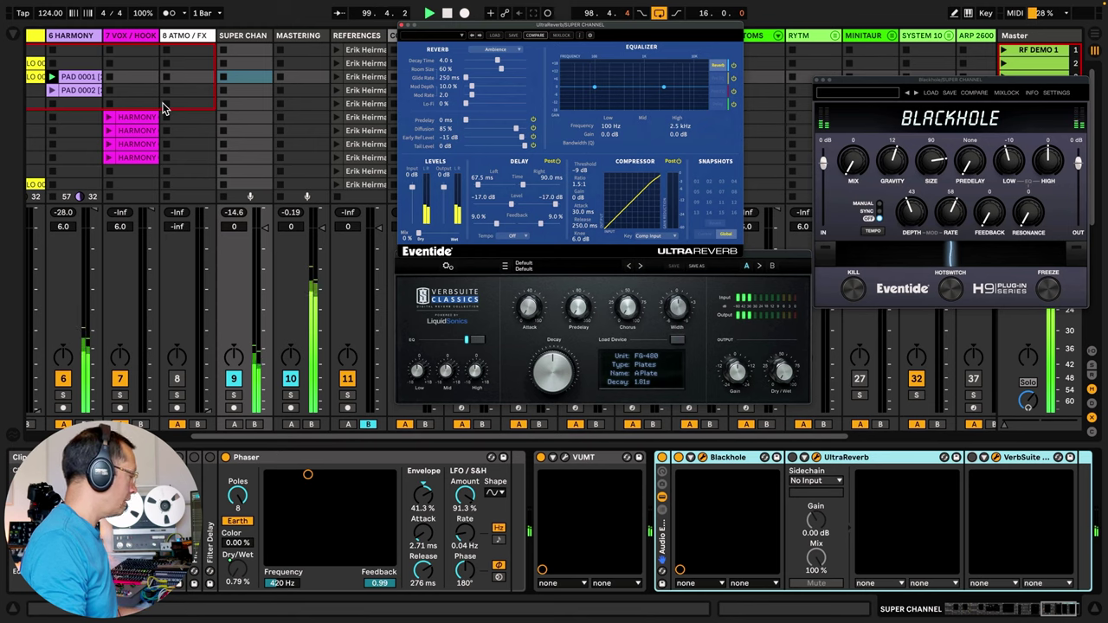
left_click(219, 150)
scroll(219, 150, "left", 10)
left_click_drag(519, 25, 316, 4)
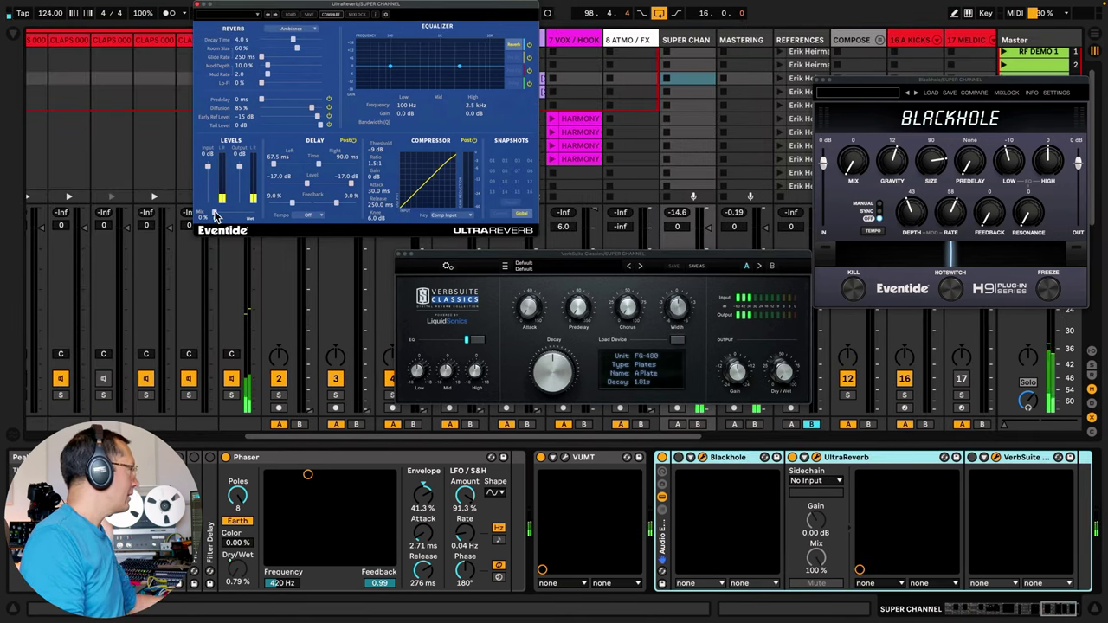
- Set UltraReverb's decay time to 765 ms, auditioning the mix at 32% and 17% before returning it to 0%
left_click_drag(216, 214, 229, 213)
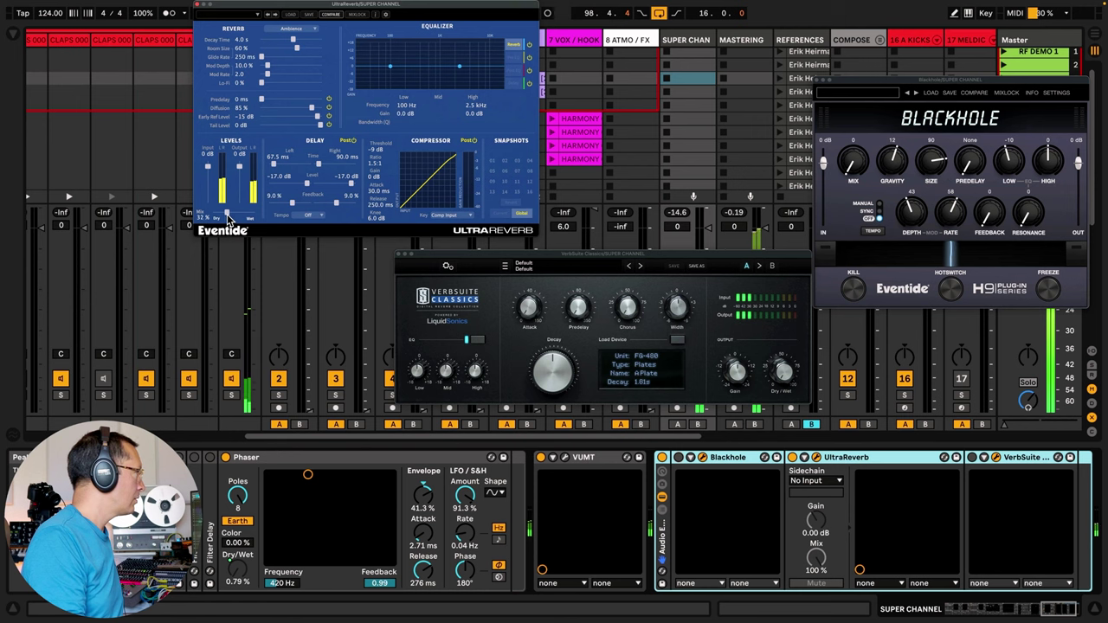
left_click_drag(287, 39, 277, 40)
left_click_drag(228, 215, 222, 217)
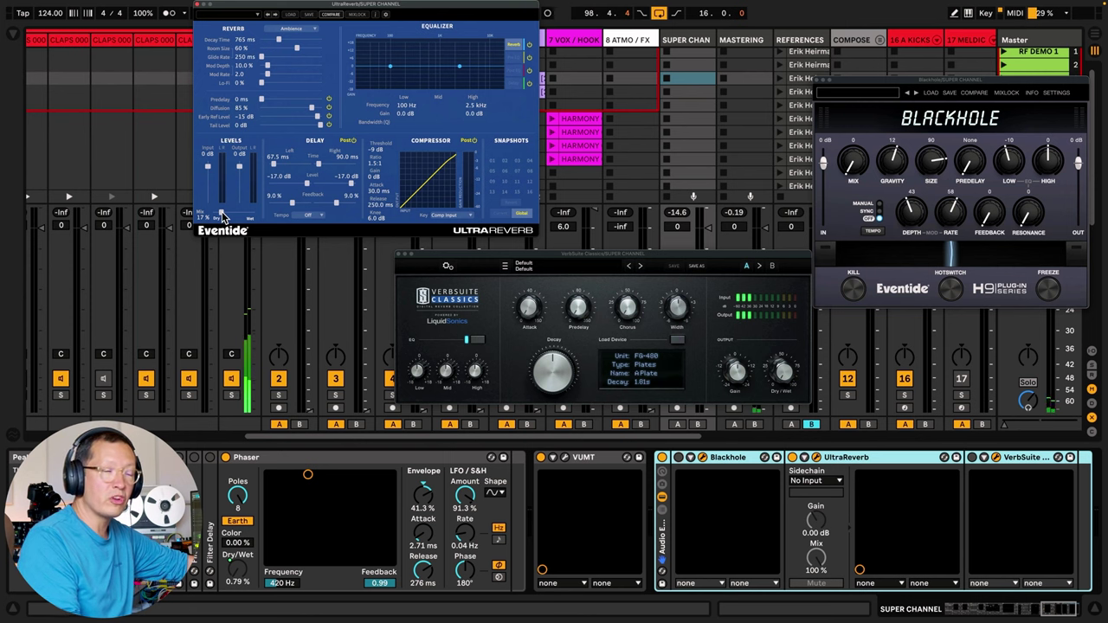
left_click_drag(225, 213, 161, 215)
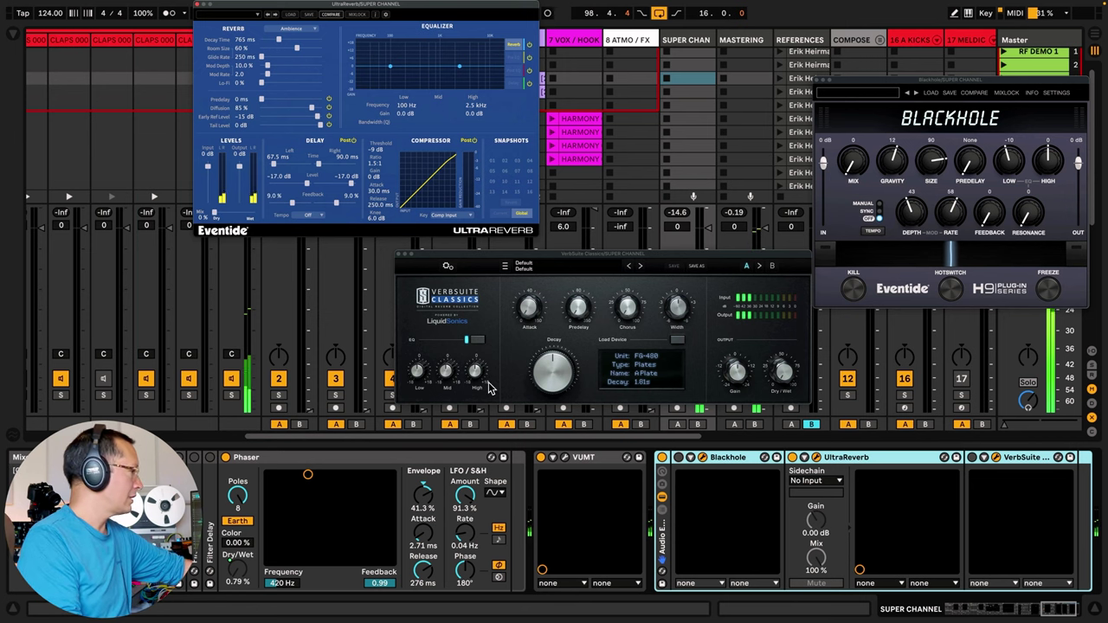
- Switch off UltraReverb, switch on VerbSuite Classics and bring the VerbSuite window into focus
left_click(793, 458)
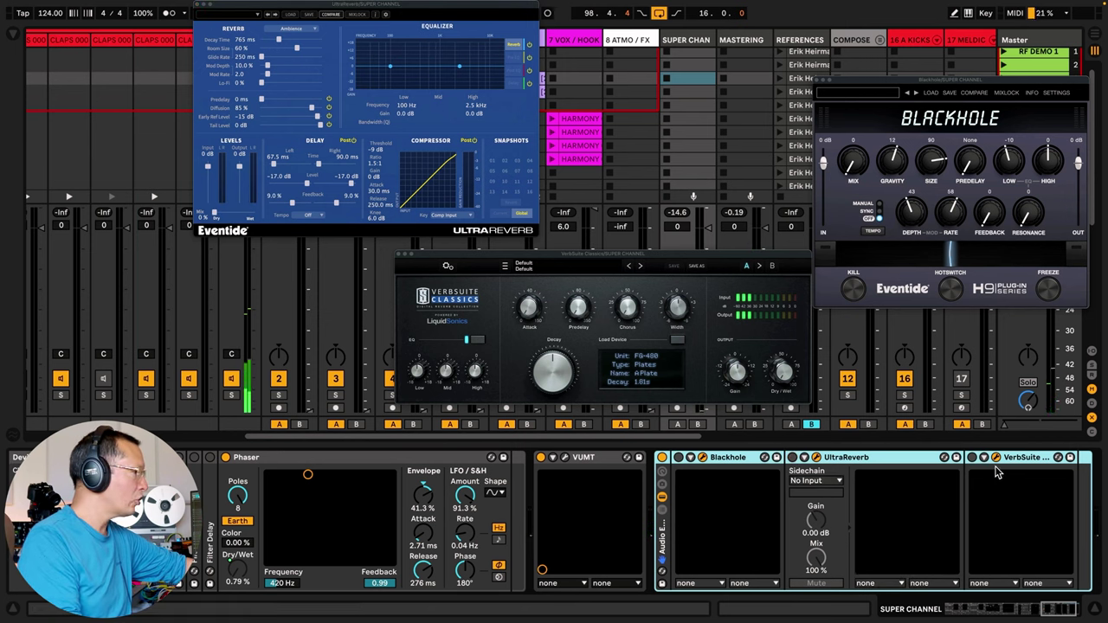
left_click(972, 458)
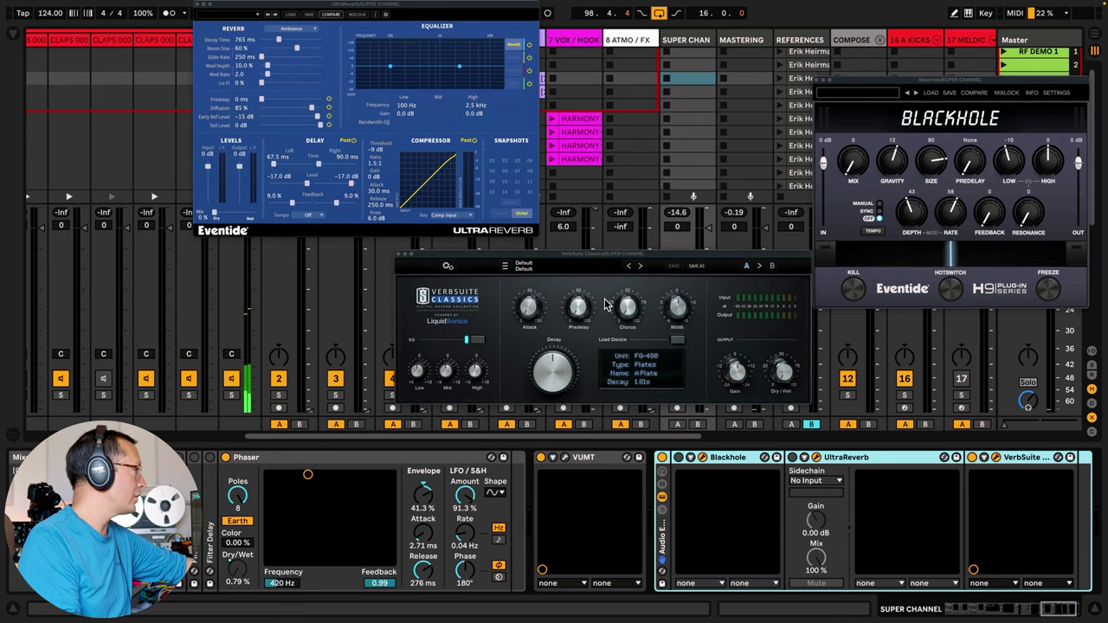
left_click(587, 258)
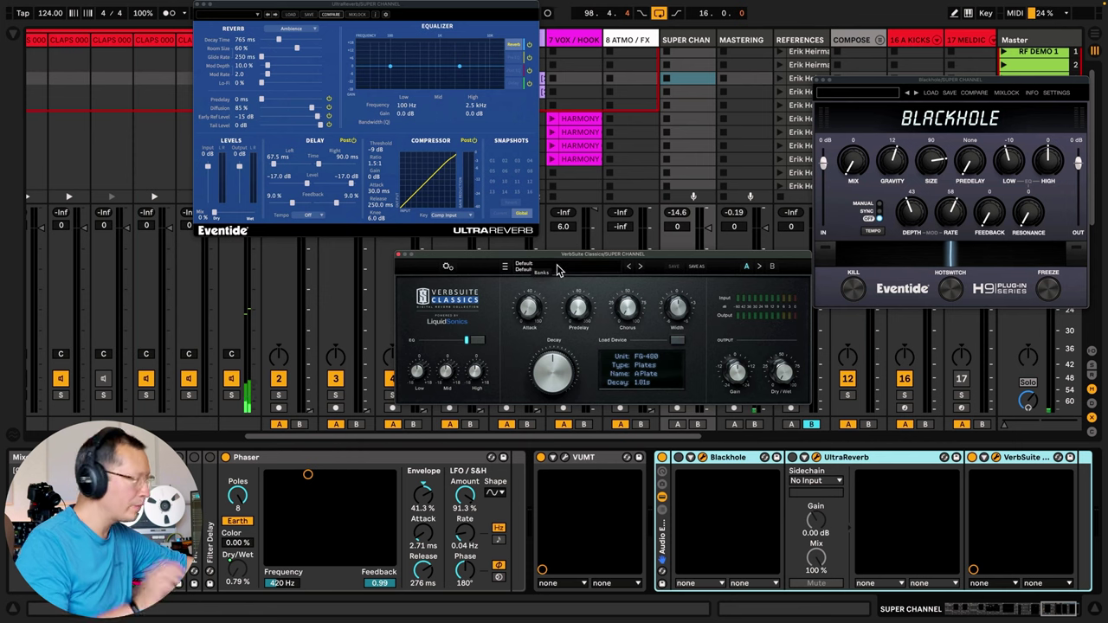
- Open VerbSuite's device list and audition the FG-16X devices Amb Init 2.6s and Hall B3 0.4s
left_click(652, 360)
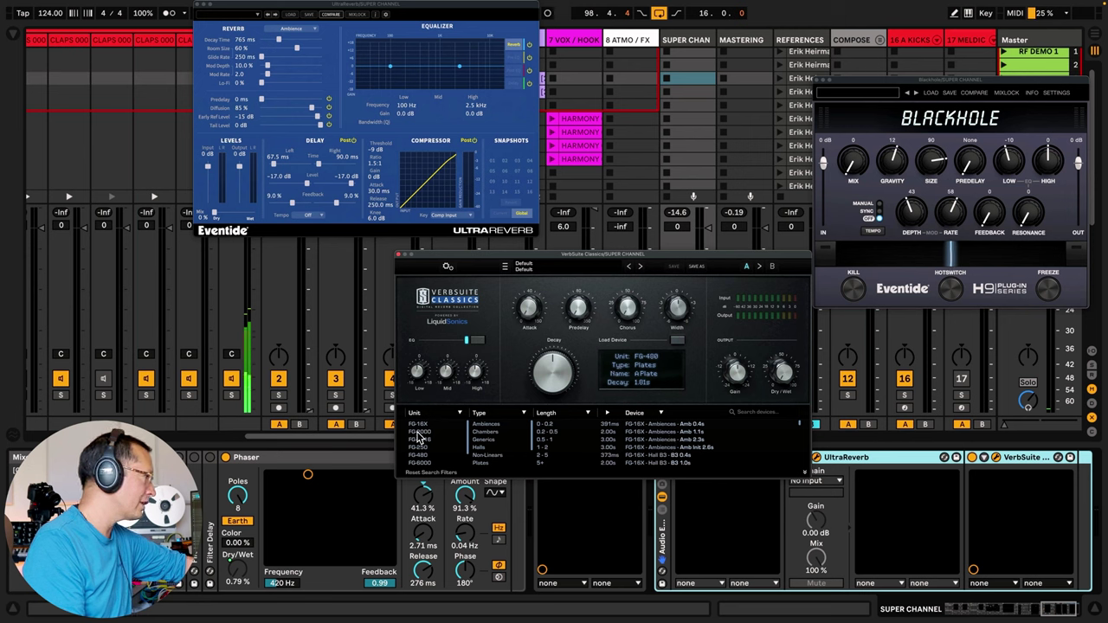
scroll(419, 438, "down", 1)
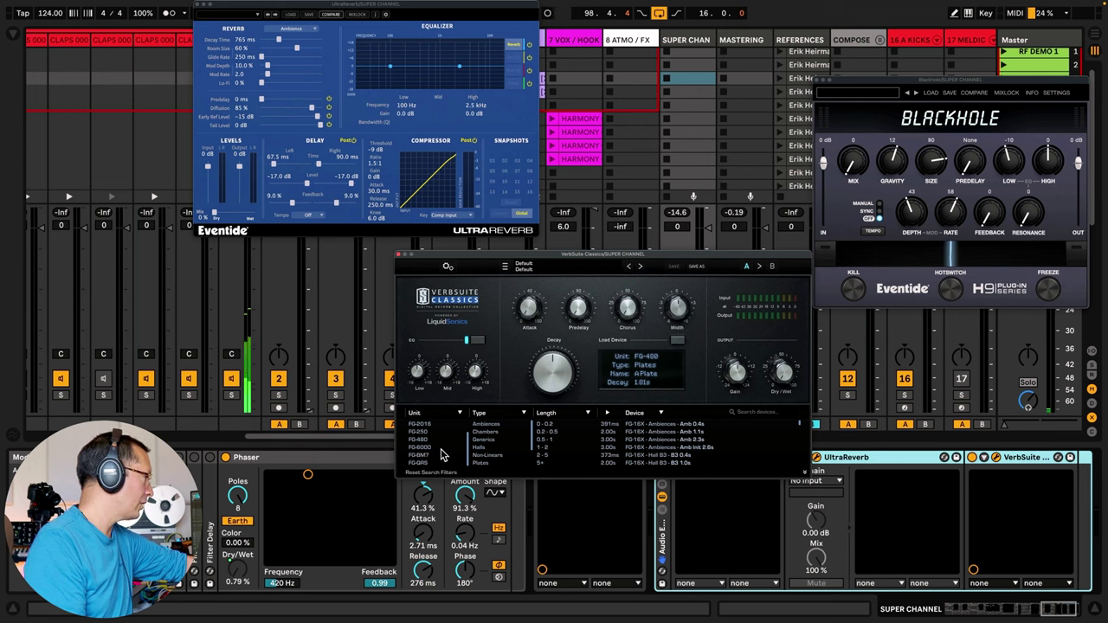
scroll(437, 444, "up", 2)
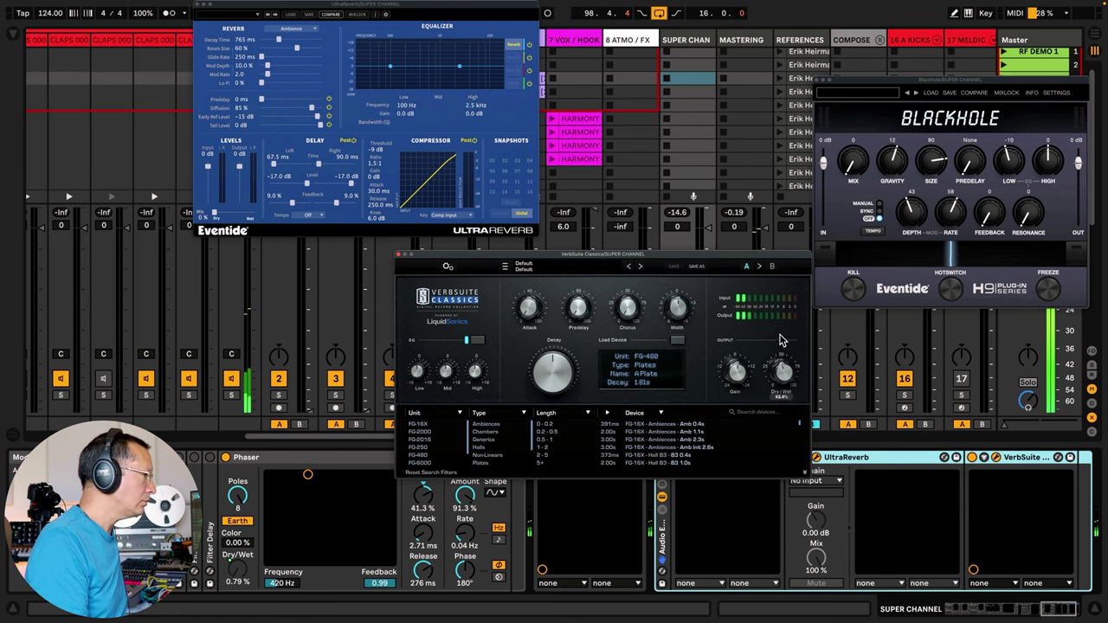
left_click(643, 448)
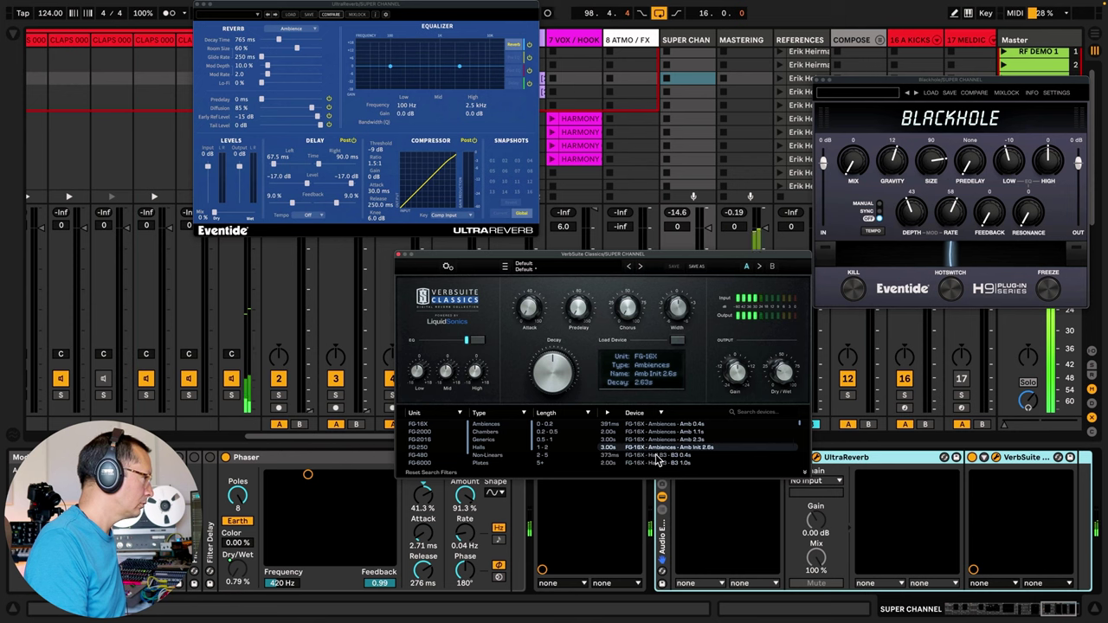
left_click(658, 455)
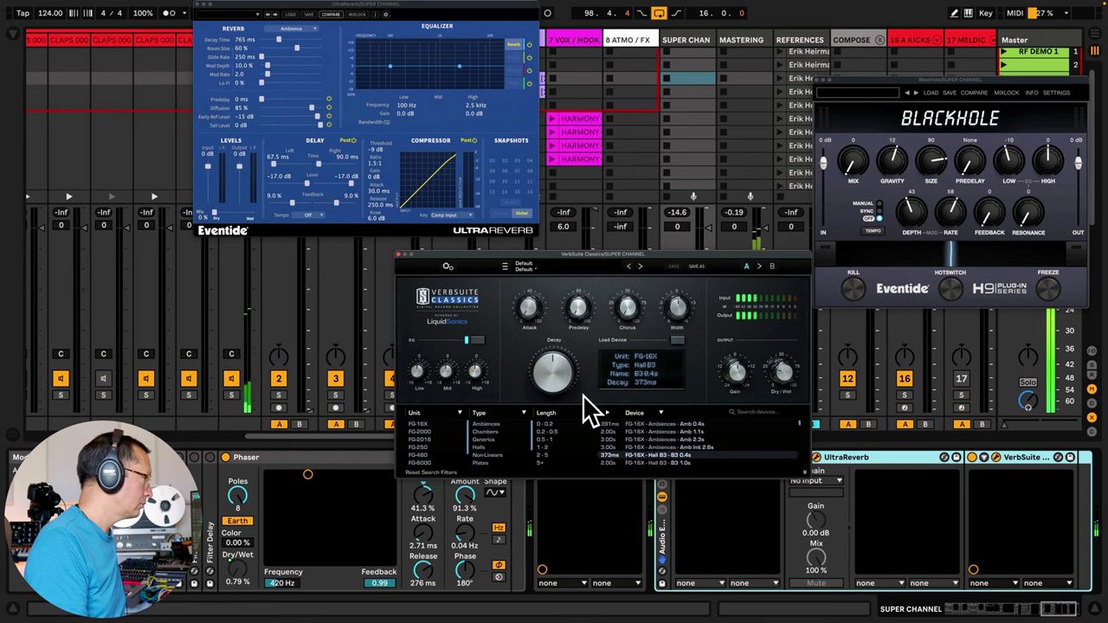
- Load the Bright CLAish Snare preset from VerbSuite's Drums category
left_click(574, 269)
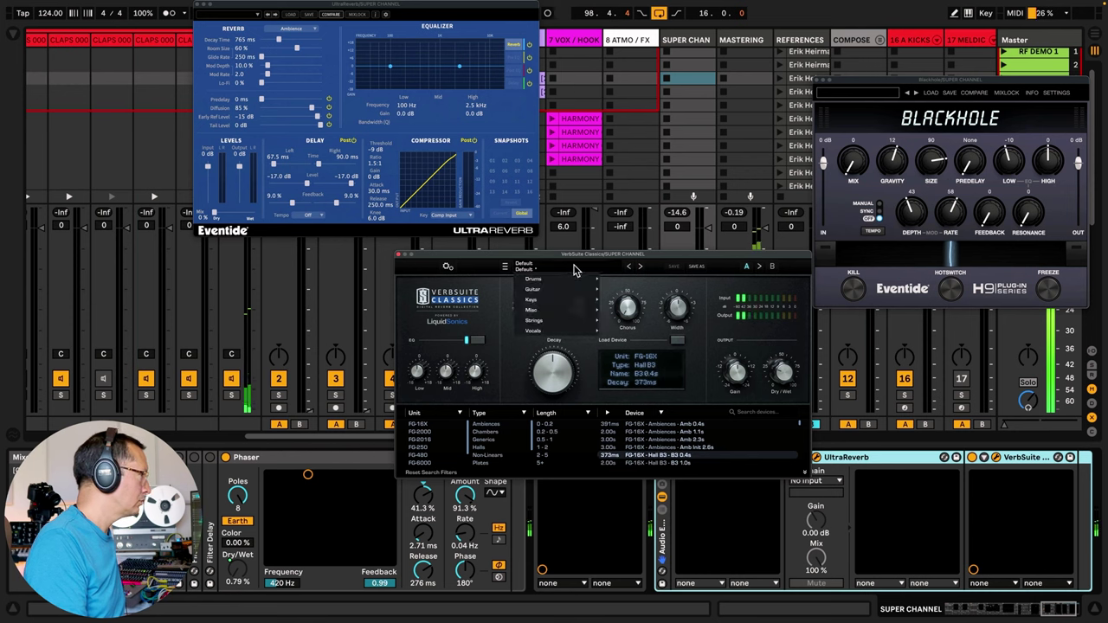
mouse_move(581, 323)
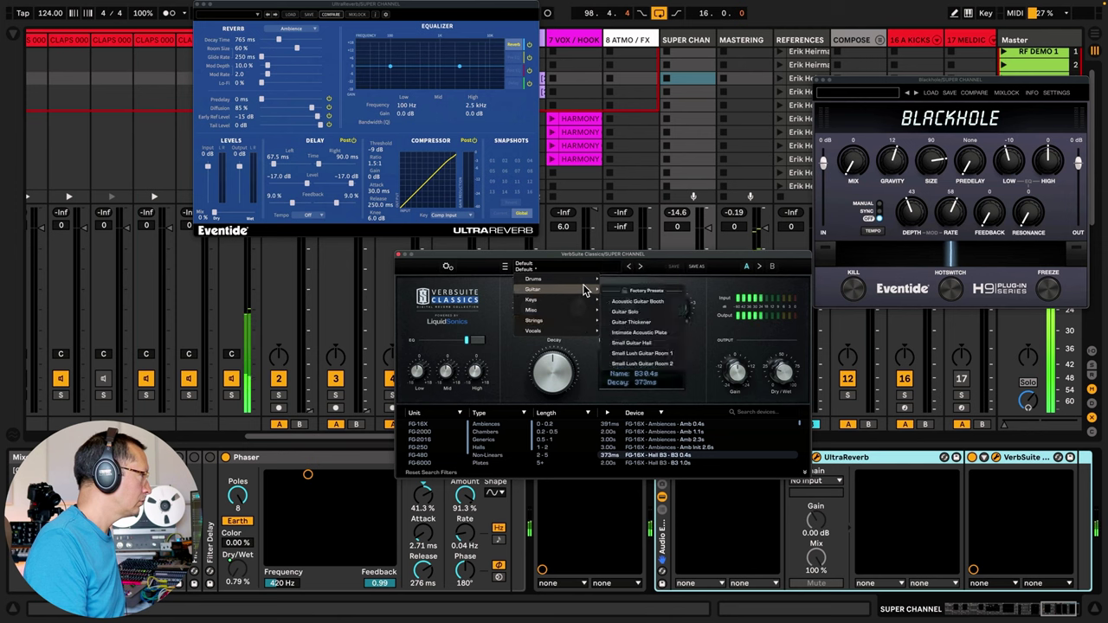
mouse_move(533, 278)
left_click(653, 292)
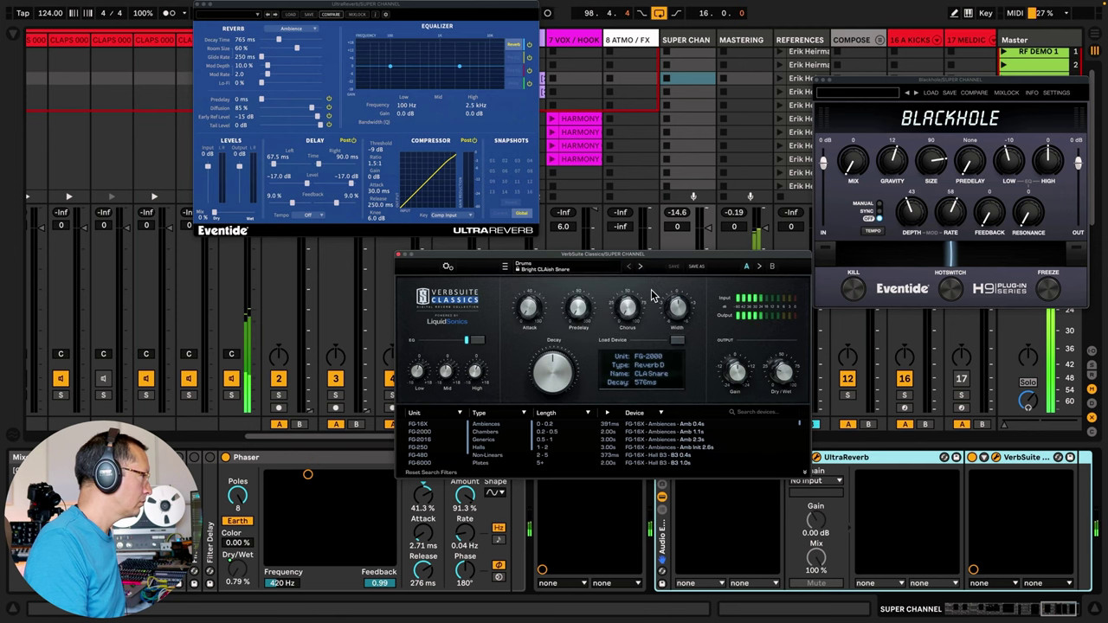
- Step forward through VerbSuite's drum presets, auditioning each one up to Realistic Full Drum Room 2
left_click(641, 267)
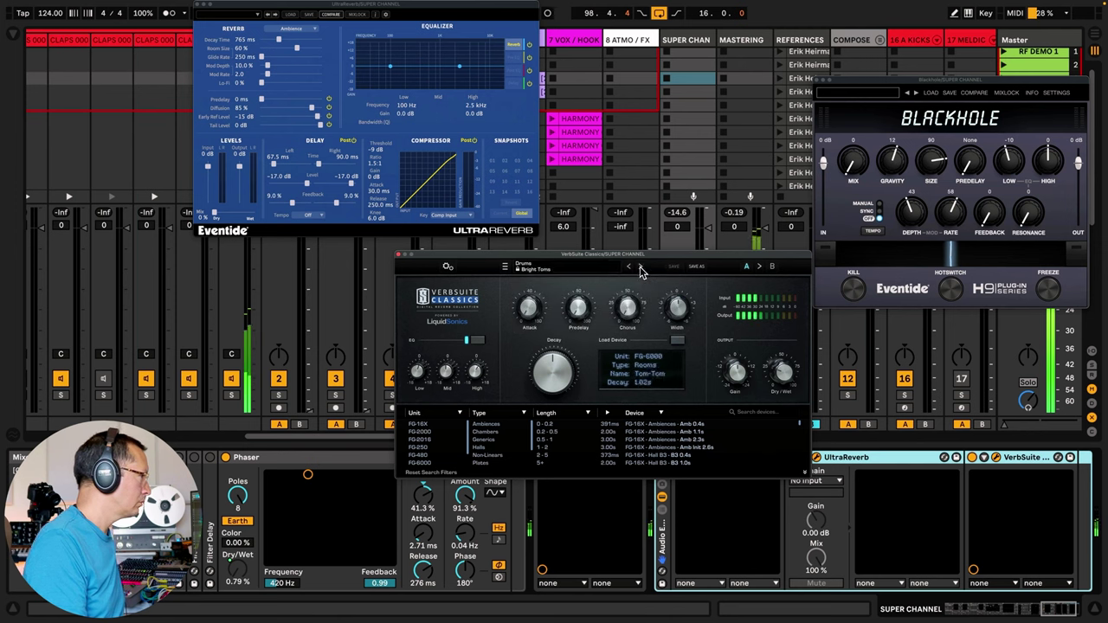
left_click(641, 266)
left_click(640, 266)
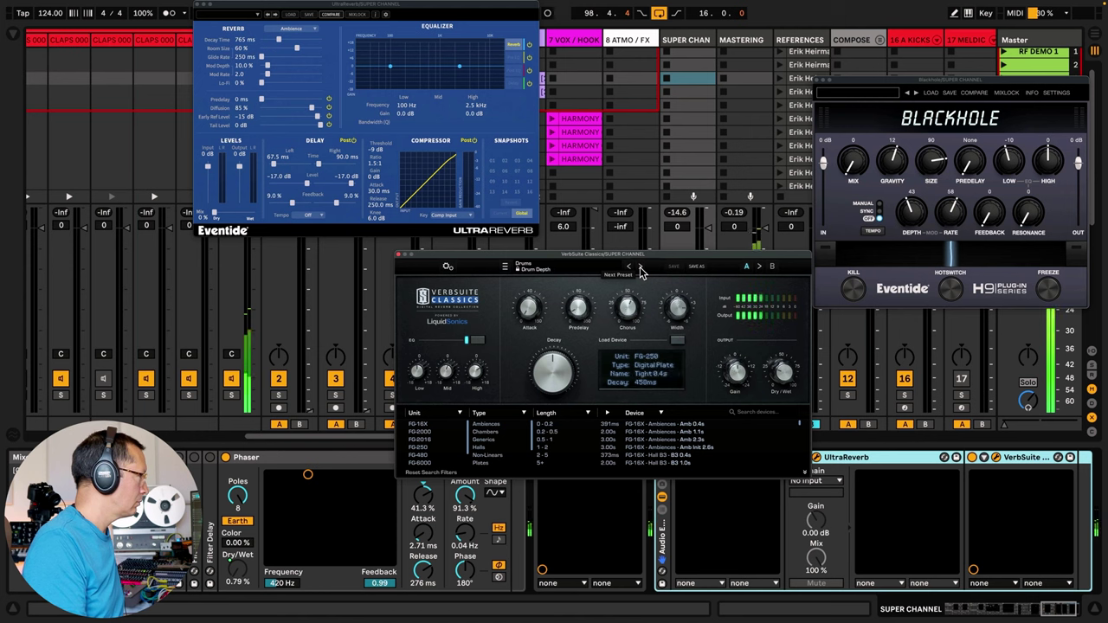
left_click(641, 266)
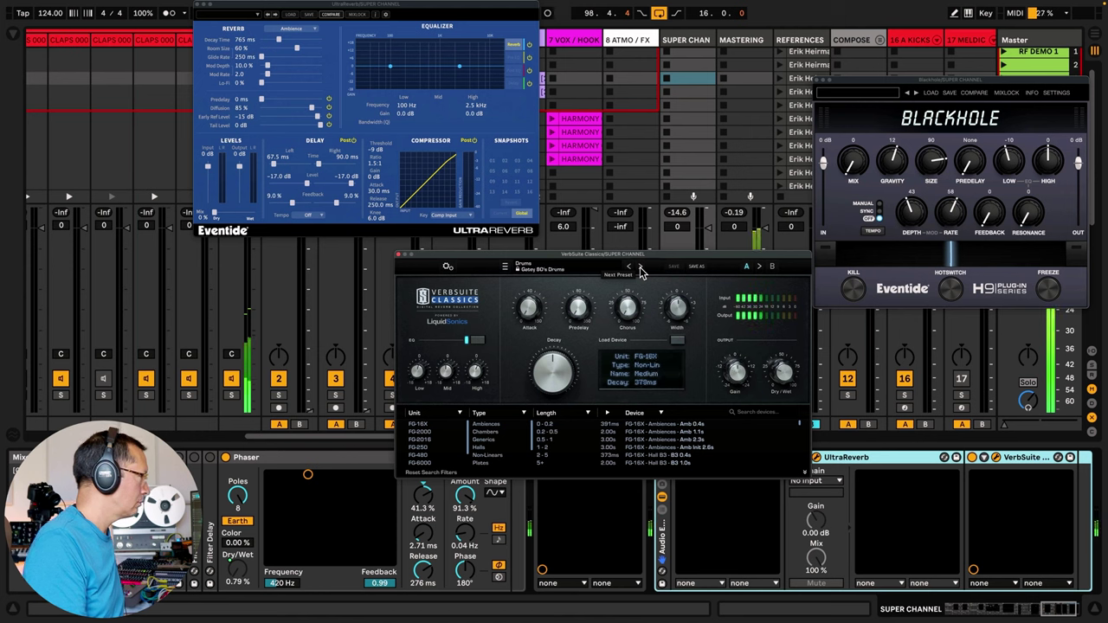
left_click(641, 267)
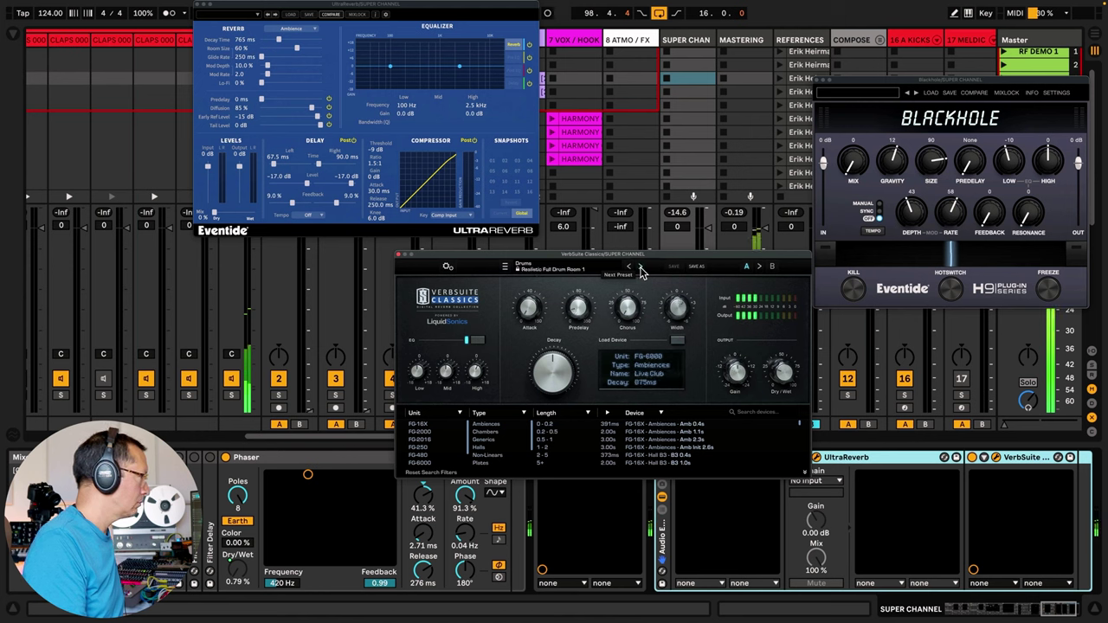
left_click(641, 268)
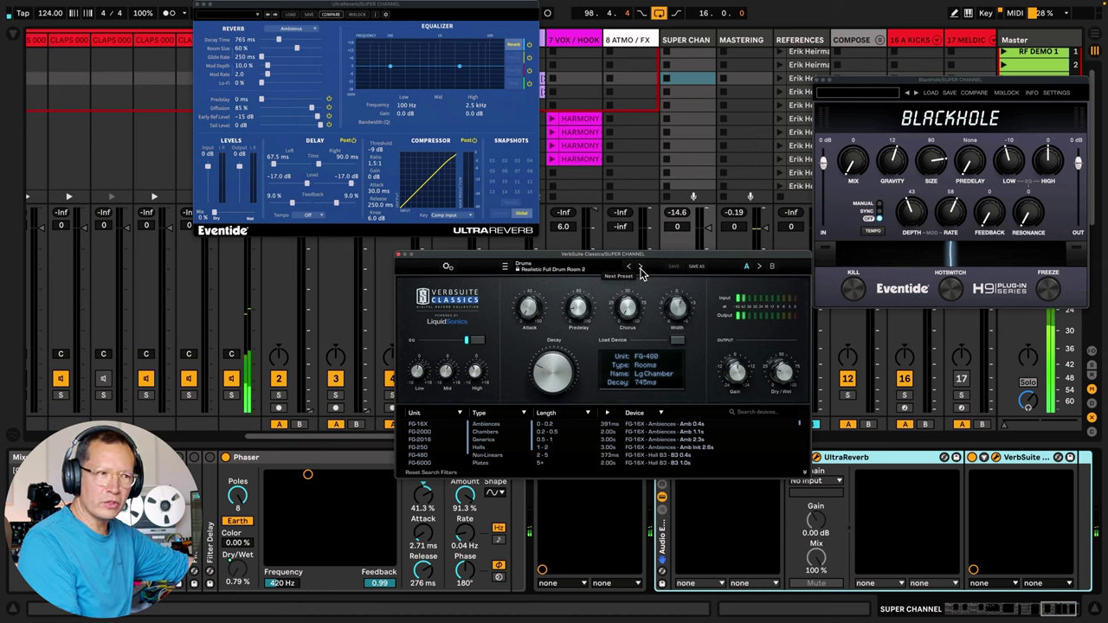
- Close the VerbSuite and UltraReverb windows, and switch from VerbSuite Classics to Blackhole in the device rack
left_click_drag(651, 258, 625, 262)
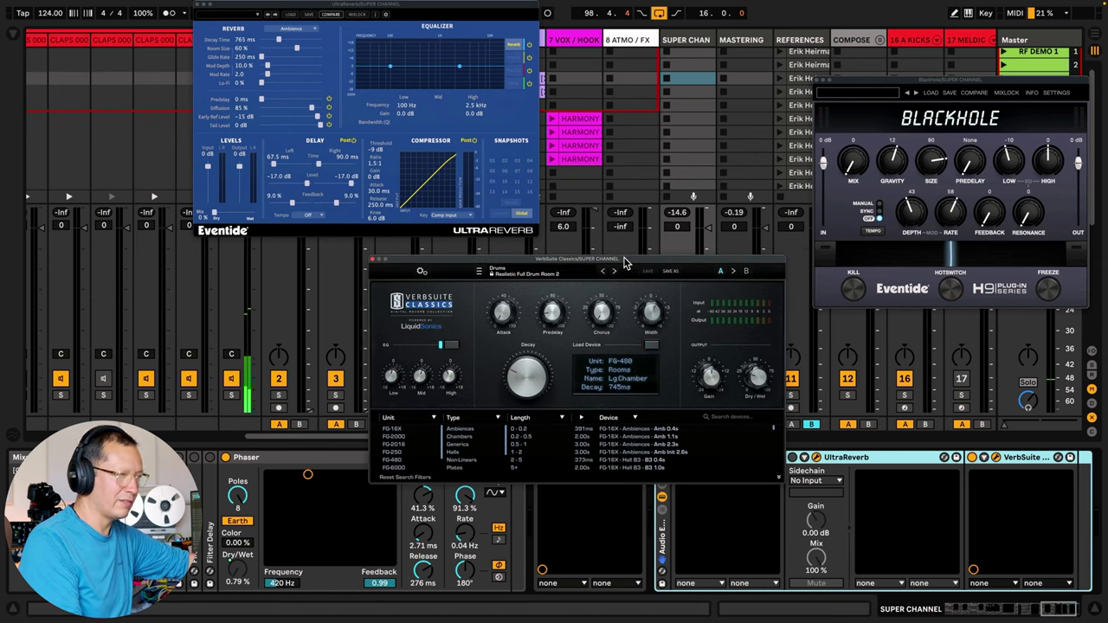
left_click(373, 261)
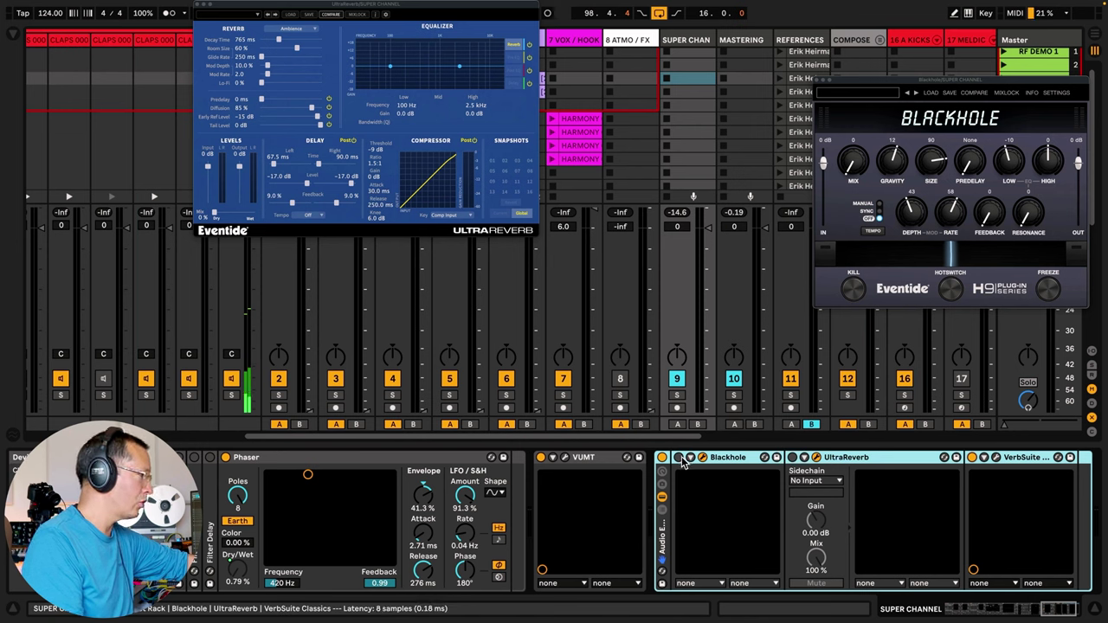
left_click(974, 457)
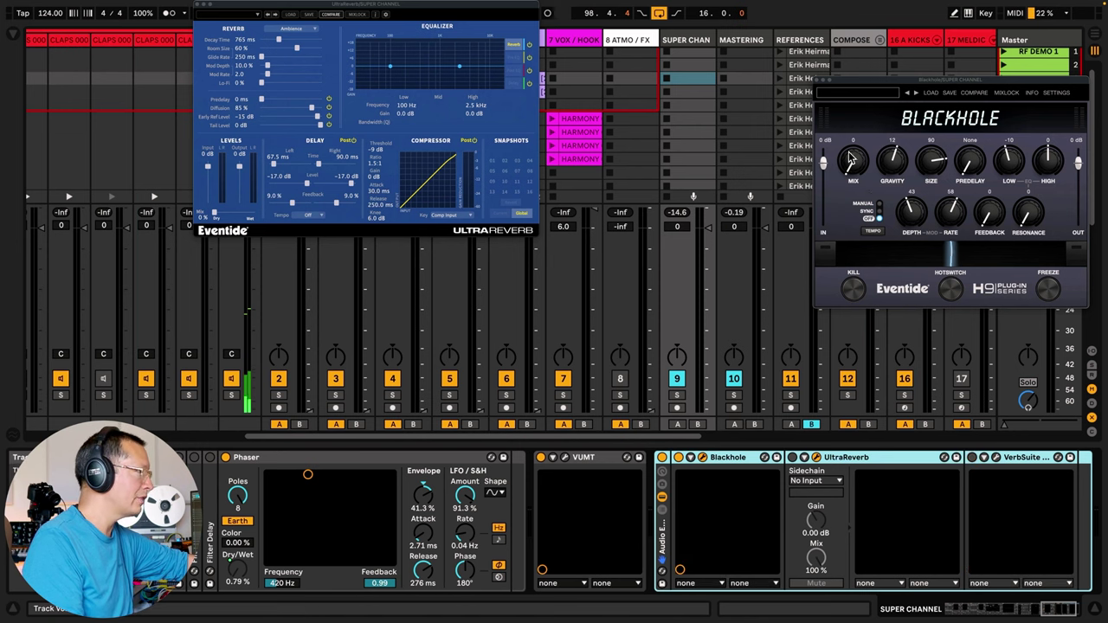
mouse_move(196, 7)
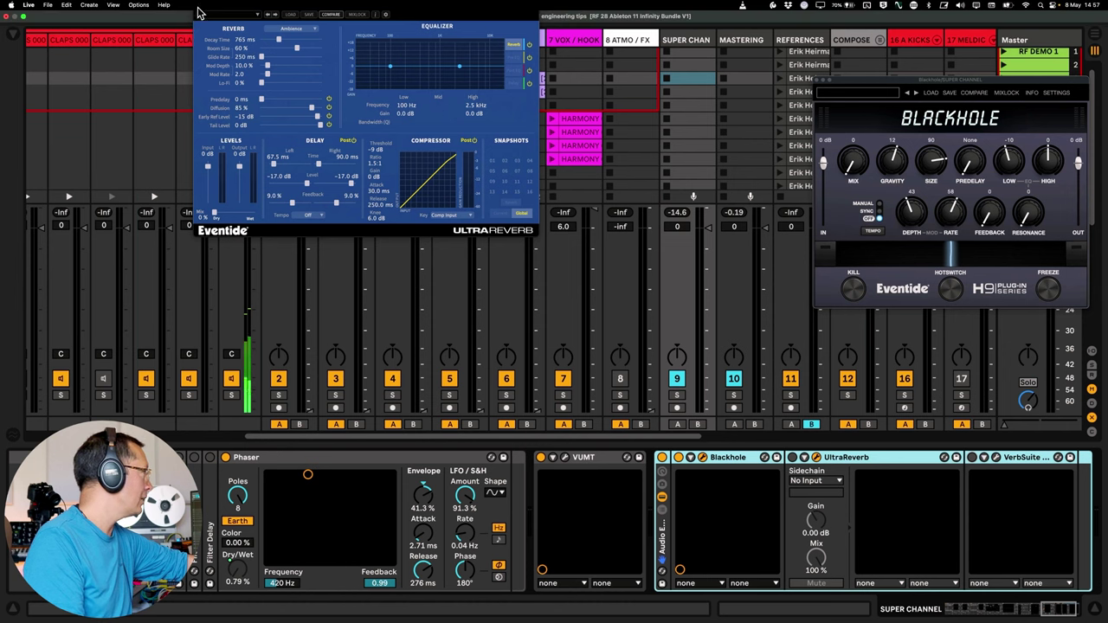
left_click(198, 7)
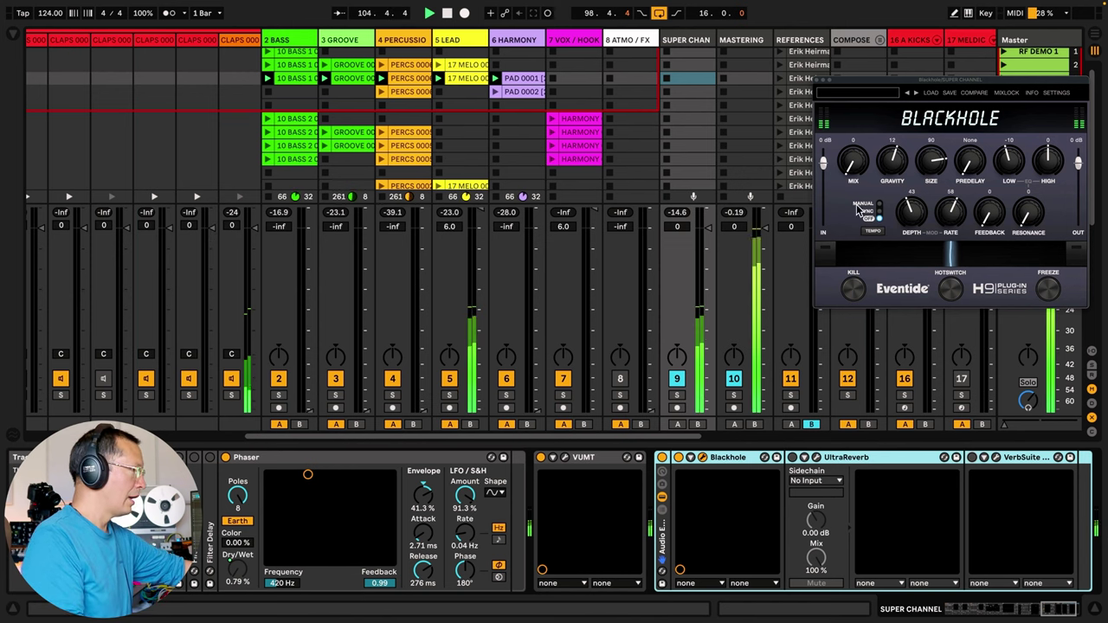
- Adjust Blackhole while auditioning it, setting the mix to about 43, gravity to about 74 and size to about 33
left_click_drag(853, 160, 859, 97)
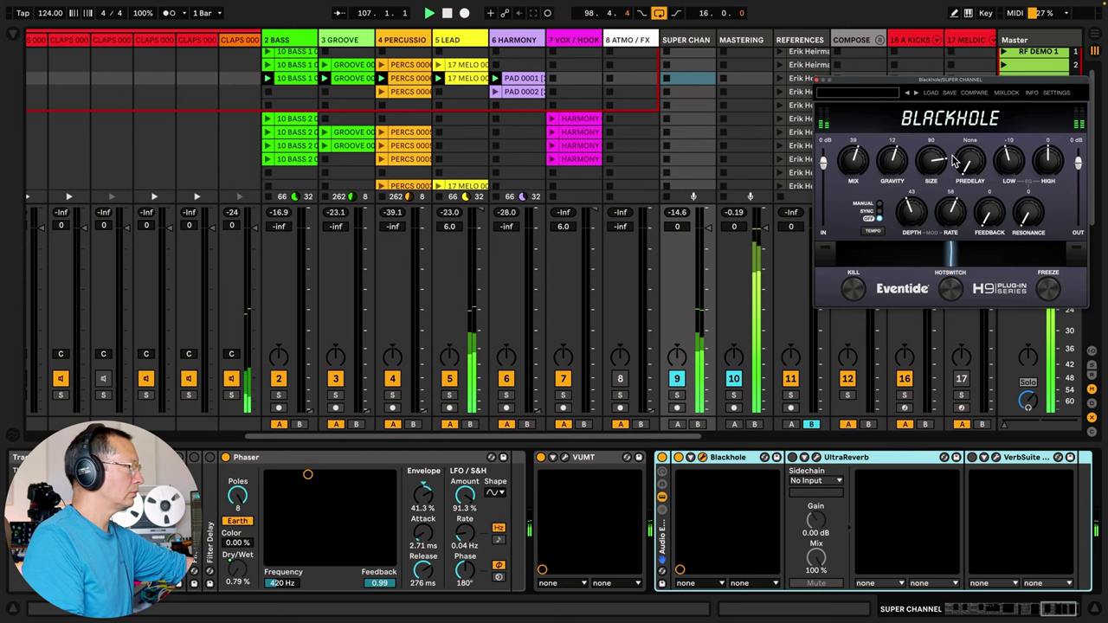
left_click_drag(933, 157, 892, 209)
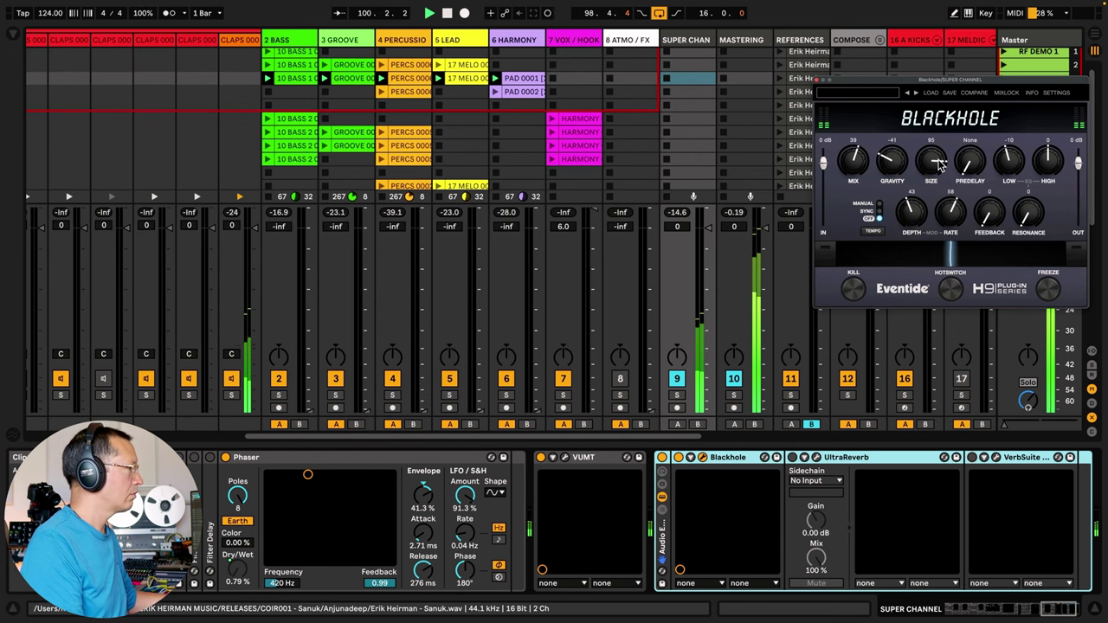
left_click_drag(940, 164, 916, 224)
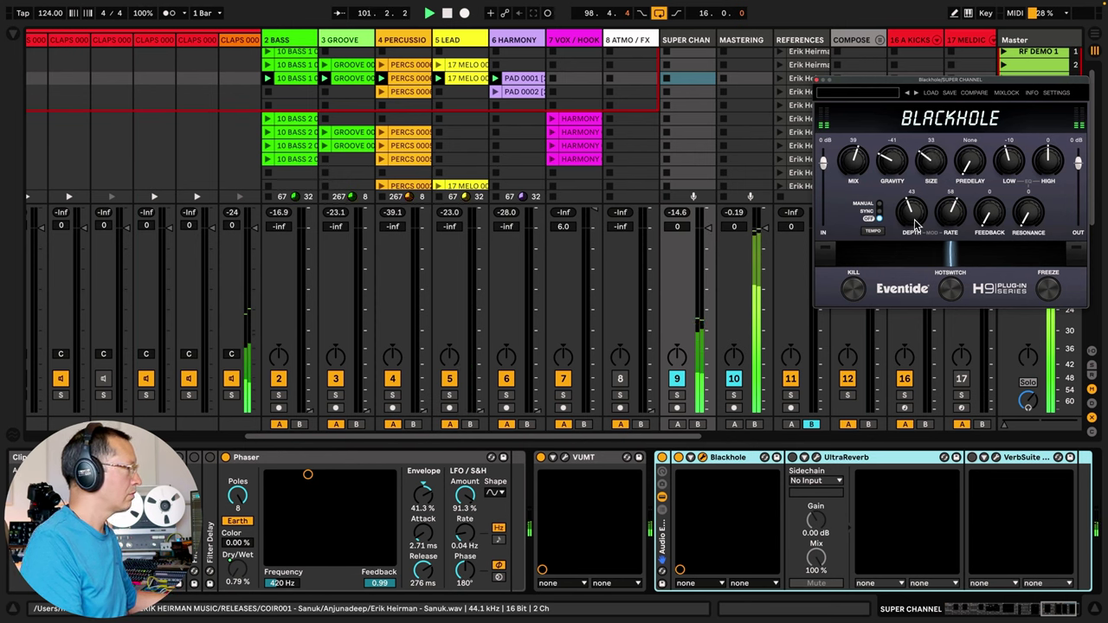
left_click_drag(857, 158, 856, 188)
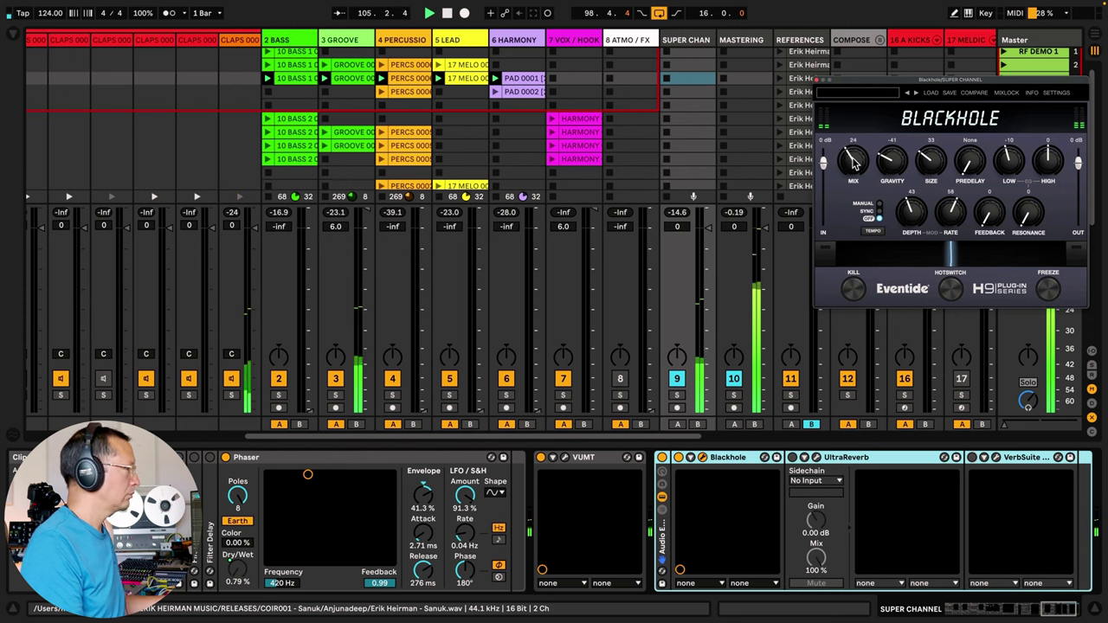
left_click_drag(891, 154, 908, 88)
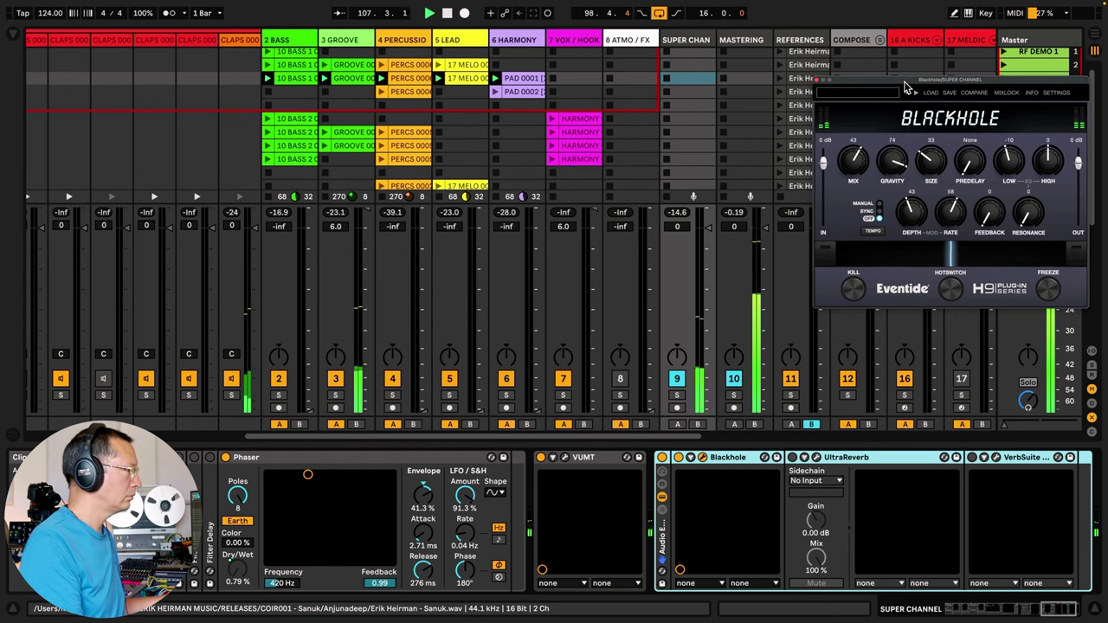
- Raise Blackhole's mix to about 63, gravity to about 83 and size to about 86 while auditioning it
left_click_drag(932, 140, 934, 126)
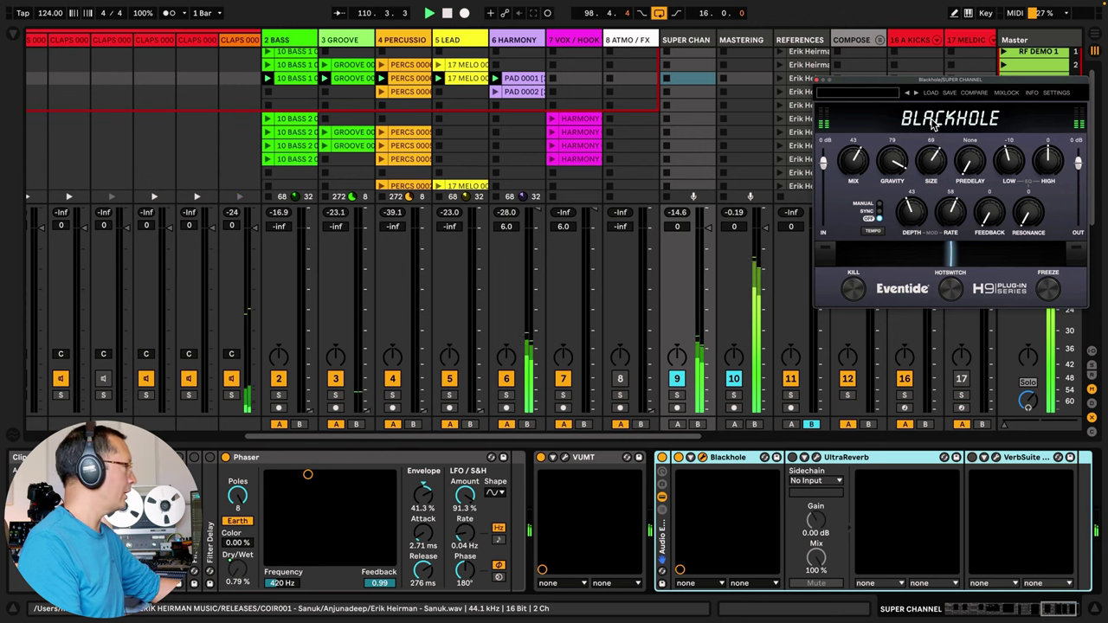
left_click_drag(855, 168, 898, 159)
left_click_drag(932, 163, 938, 160)
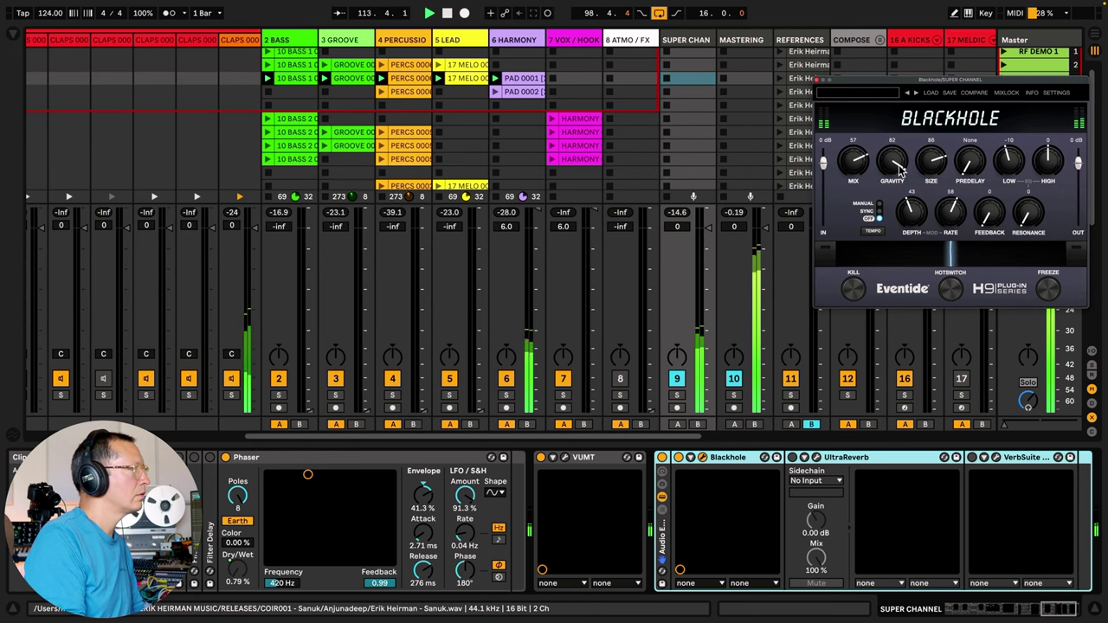
left_click_drag(855, 161, 853, 154)
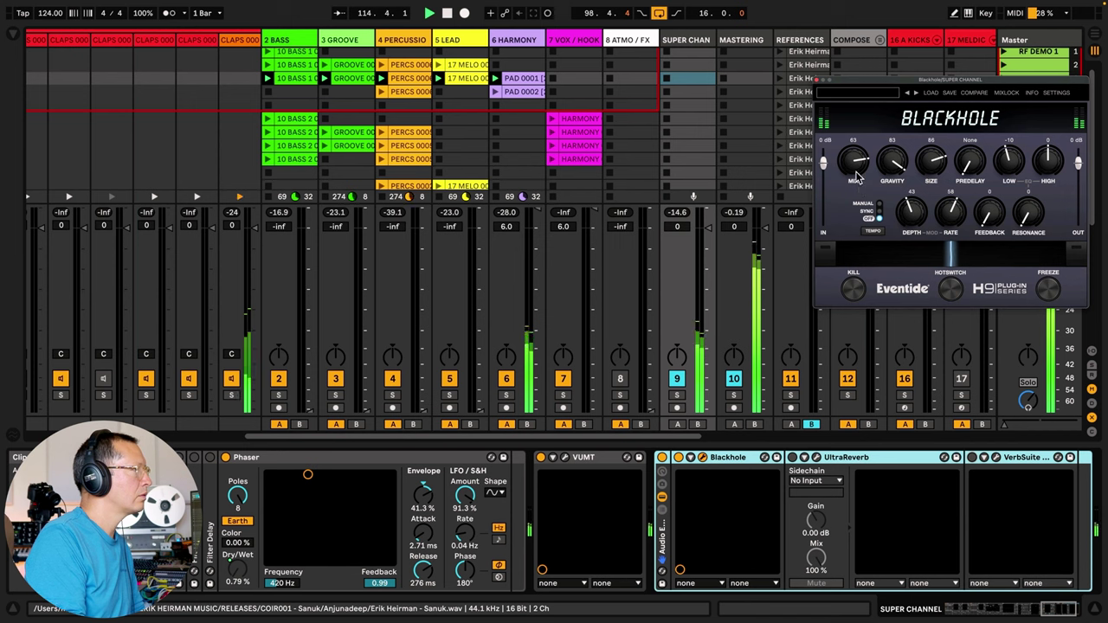
- Bypass and re-enable Blackhole to compare the sound without it, and close its plug-in window
left_click(680, 463)
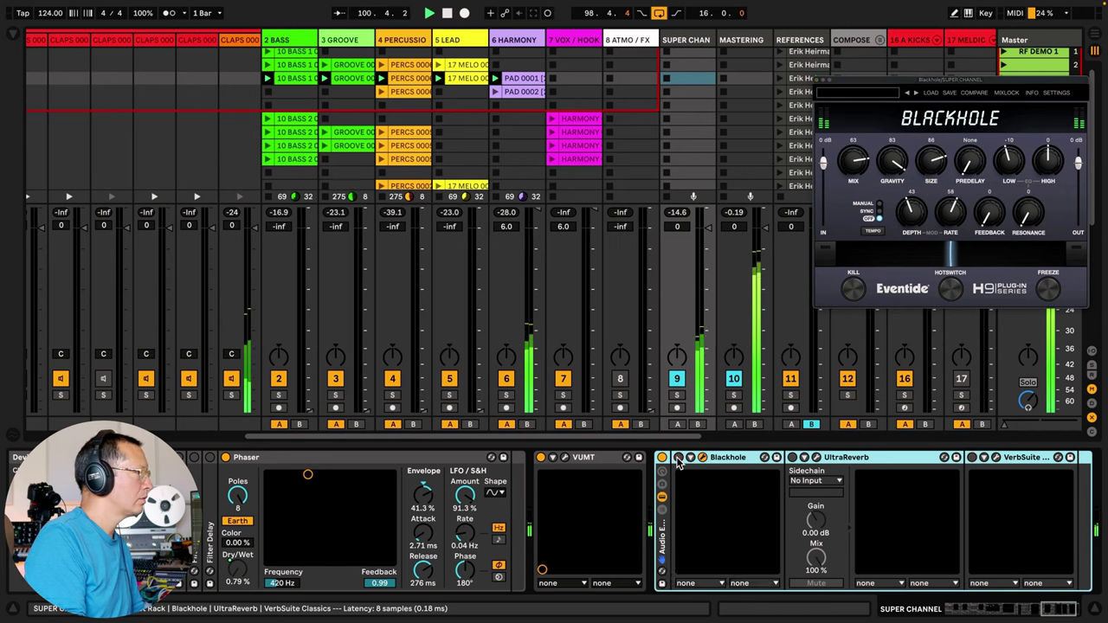
left_click(679, 460)
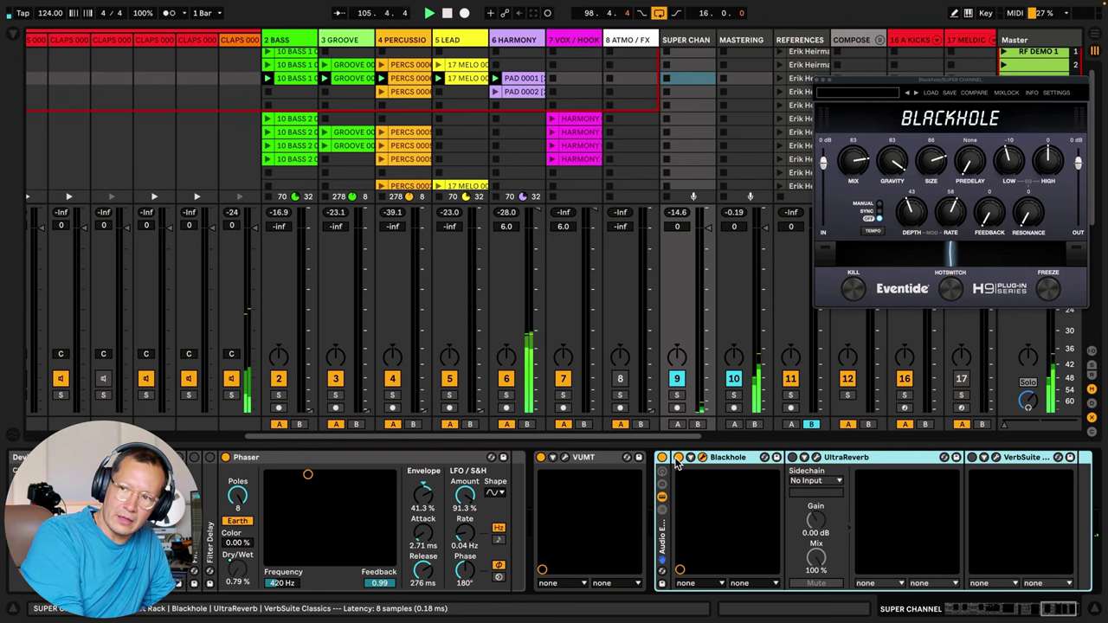
left_click(819, 81)
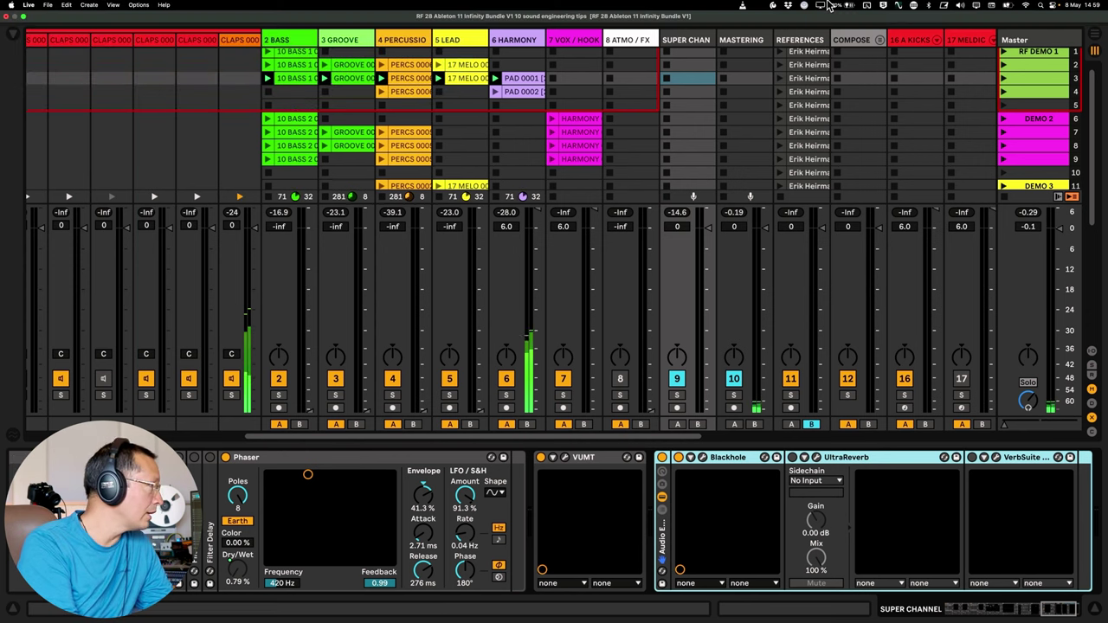
- Fold the drum group and switch off the reverb rack in the super channel's device chain
scroll(136, 106, "left", 5)
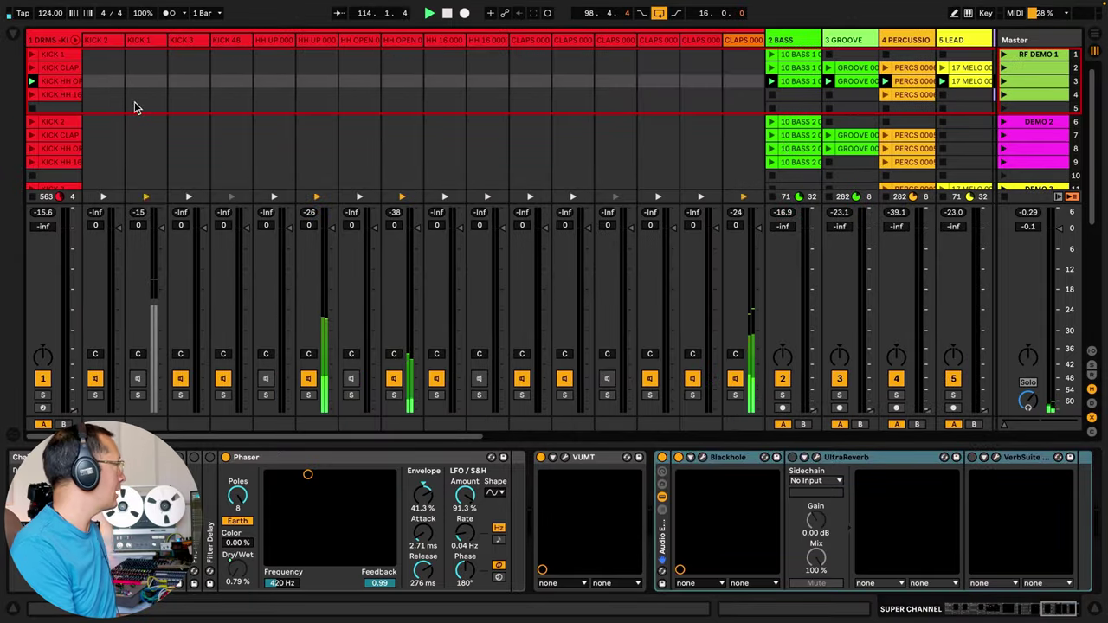
key("alt+u")
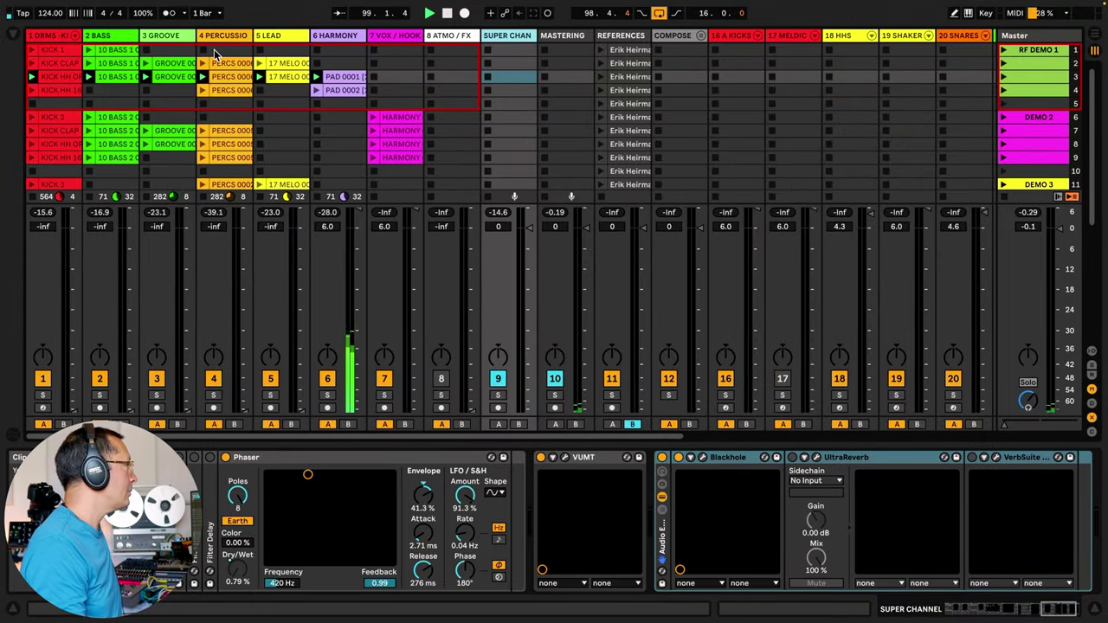
left_click(268, 39)
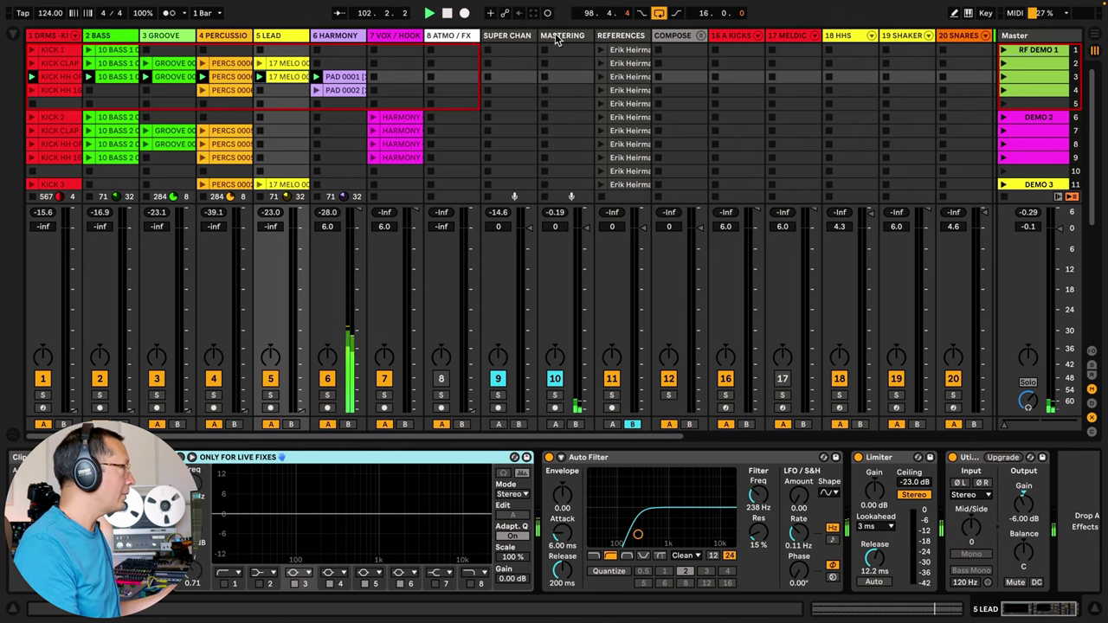
left_click(518, 34)
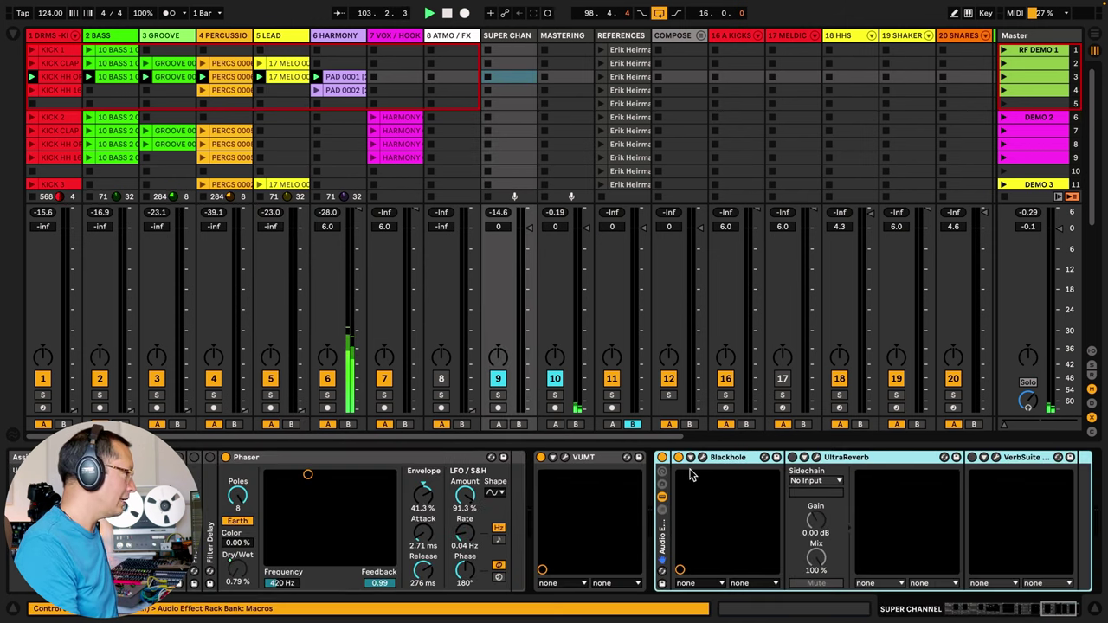
left_click(662, 463)
scroll(666, 480, "right", 10)
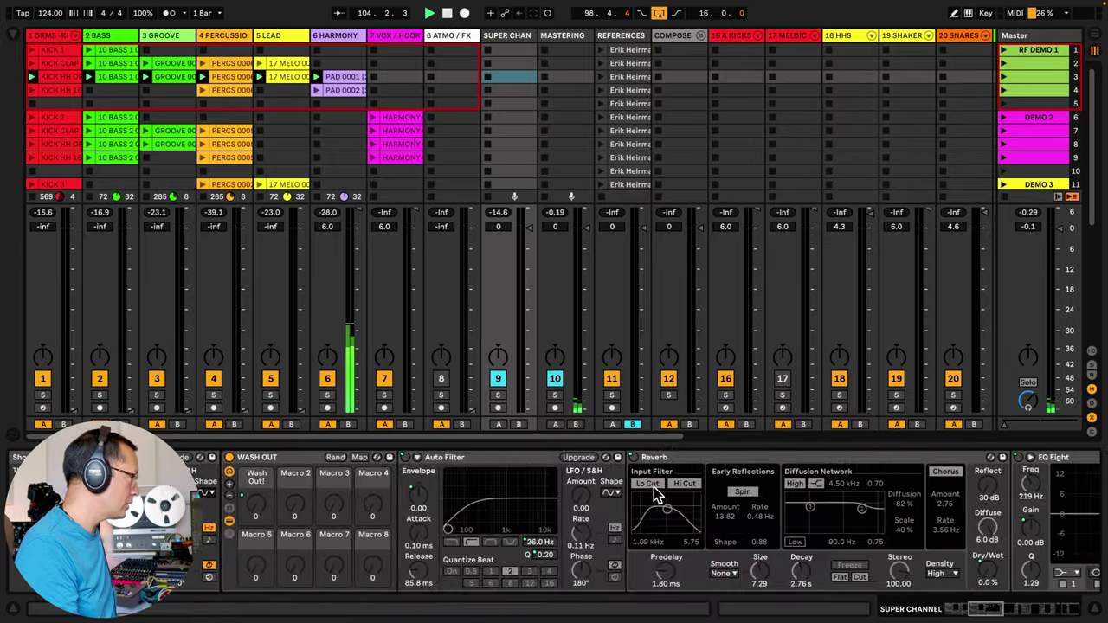
scroll(655, 492, "right", 4)
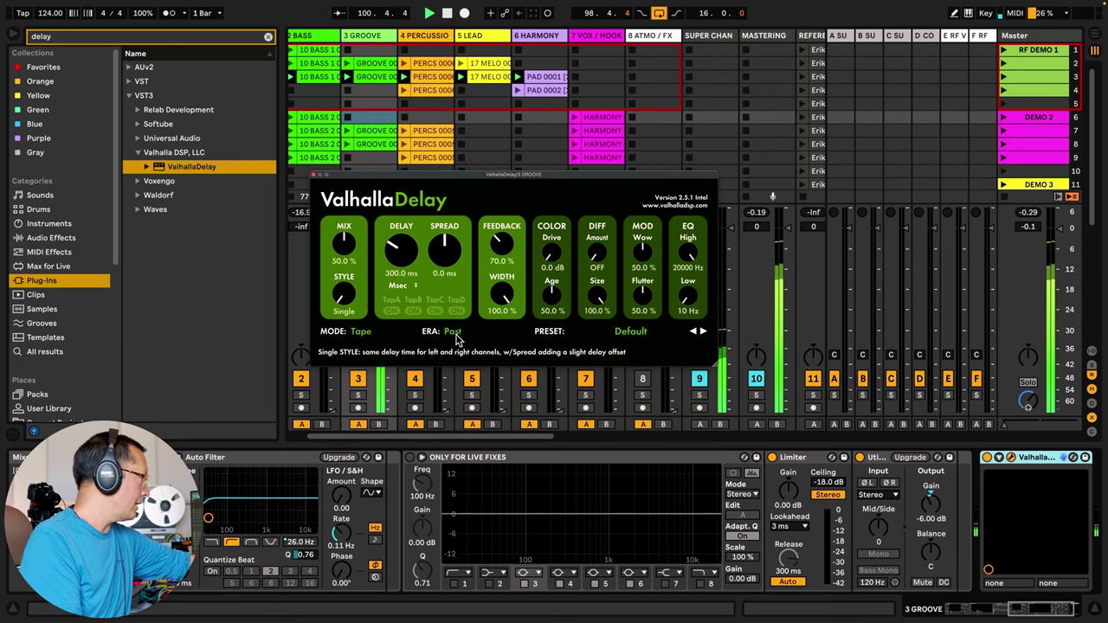
- Keep ValhallaDelay on the Groove track in Tape mode, sync its delay to a dotted 1/8 and set the spread to about -2 ms
left_click(362, 333)
left_click(381, 343)
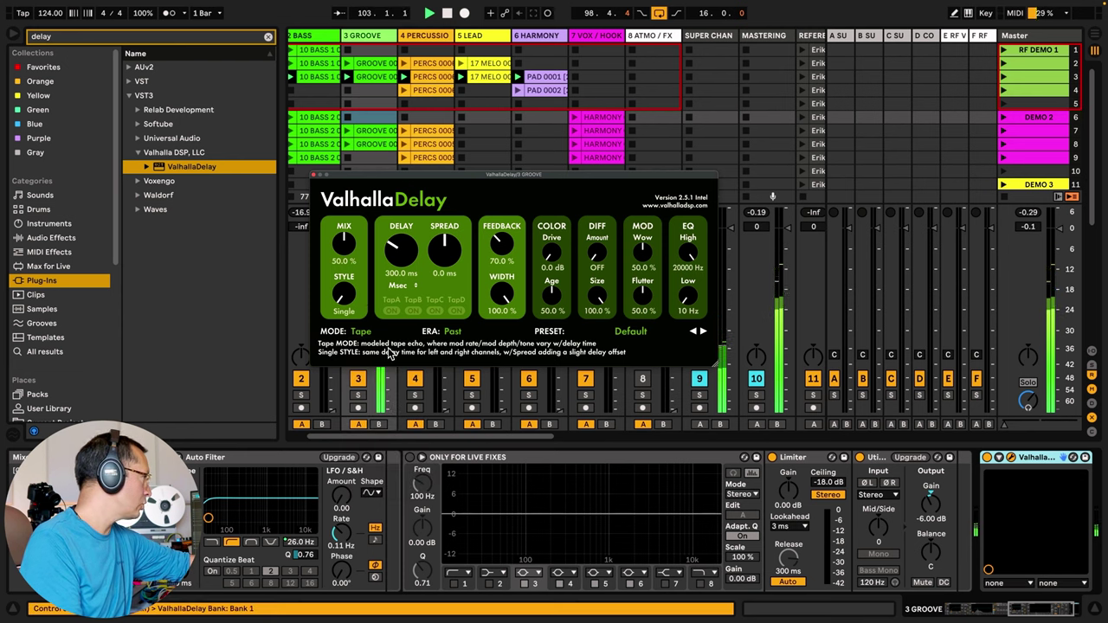
left_click(399, 285)
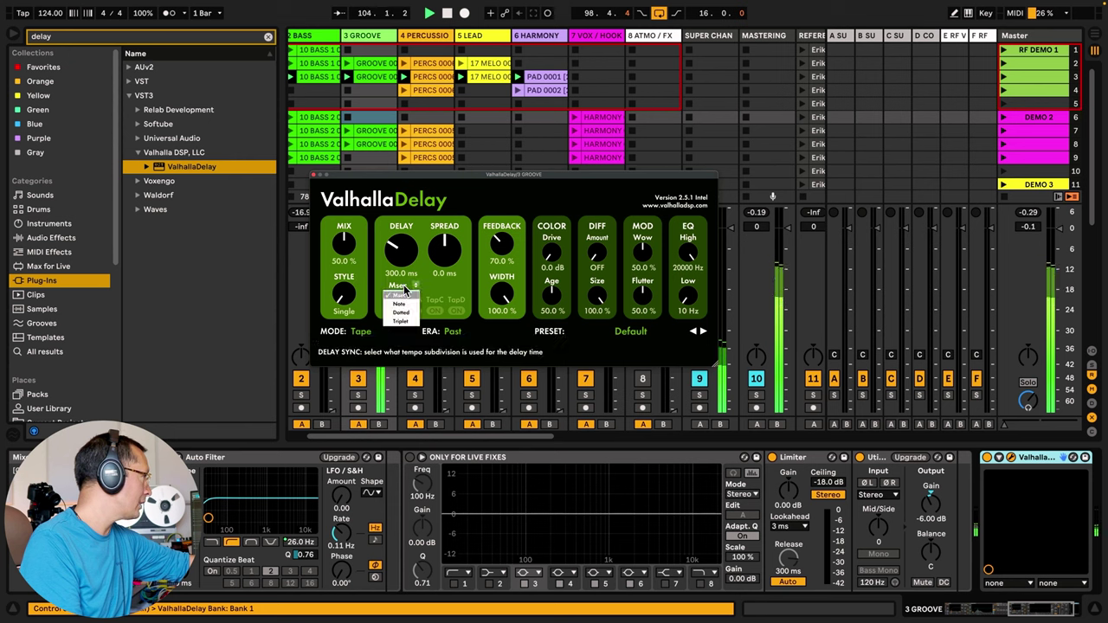
left_click(401, 320)
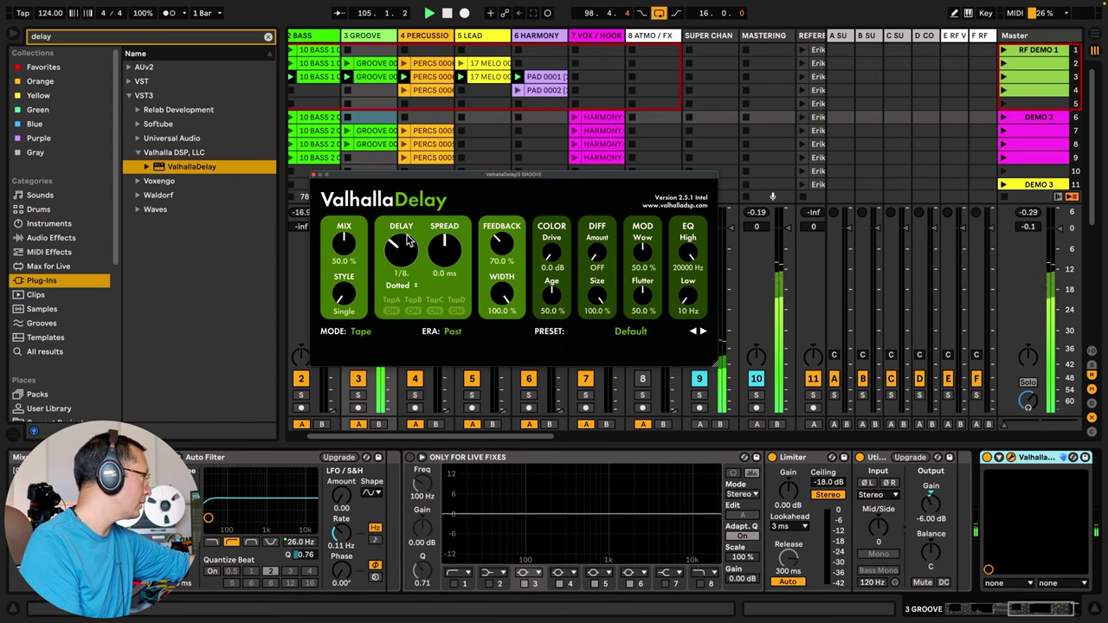
left_click_drag(444, 247, 444, 258)
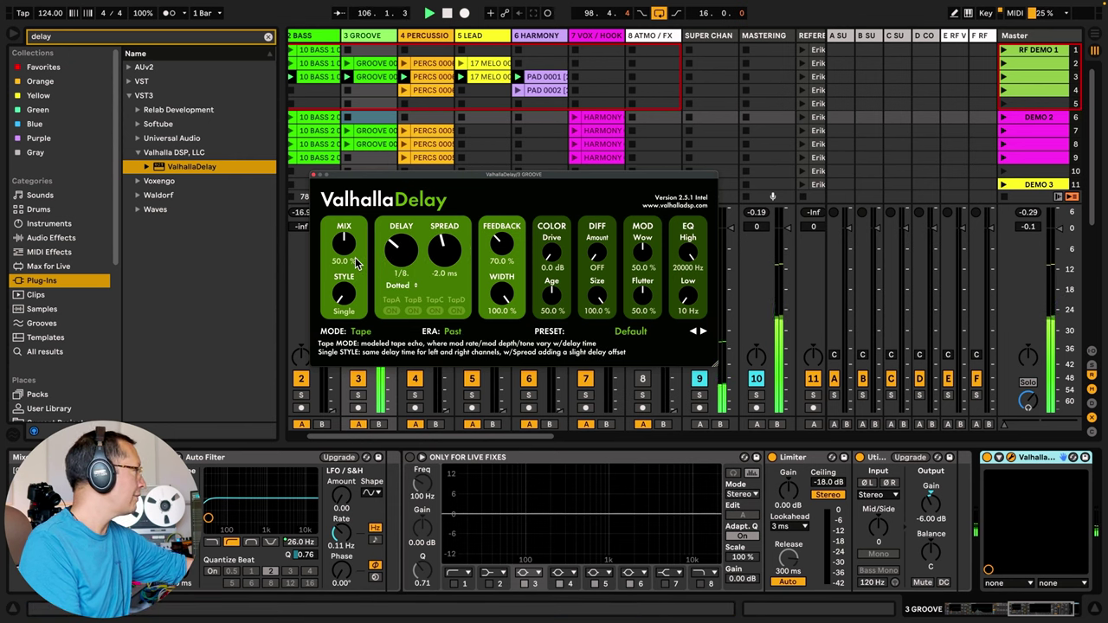
- Set ValhallaDelay's era to Present and mode to HiFi, with a spread of about 11.4 ms and a mix of about 41%
left_click(452, 332)
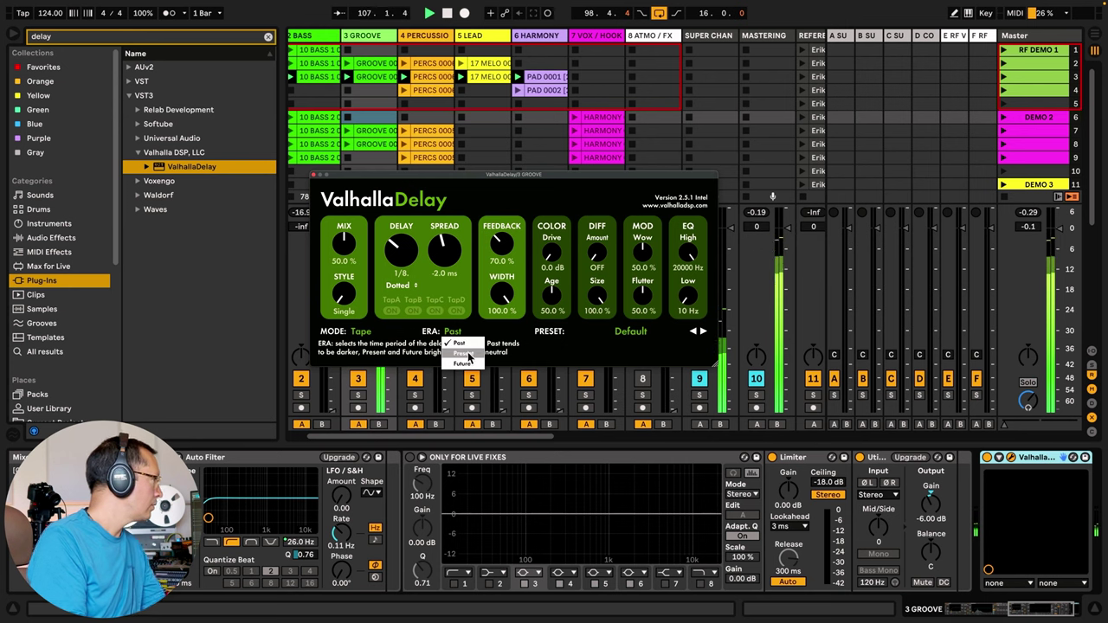
left_click(469, 357)
left_click(362, 332)
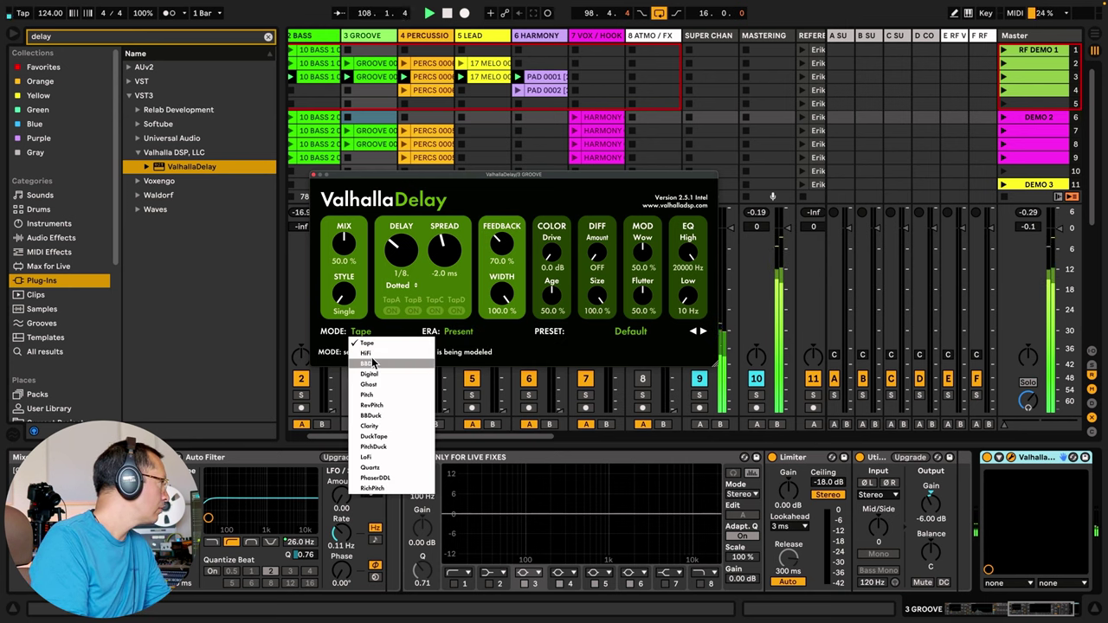
left_click(368, 353)
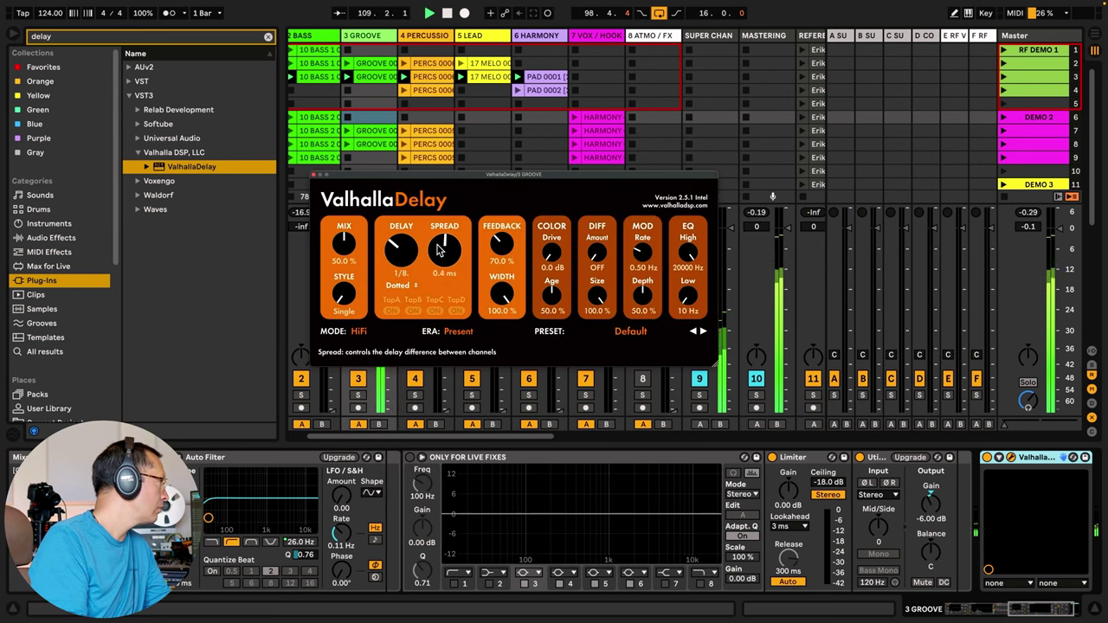
left_click_drag(443, 238, 442, 228)
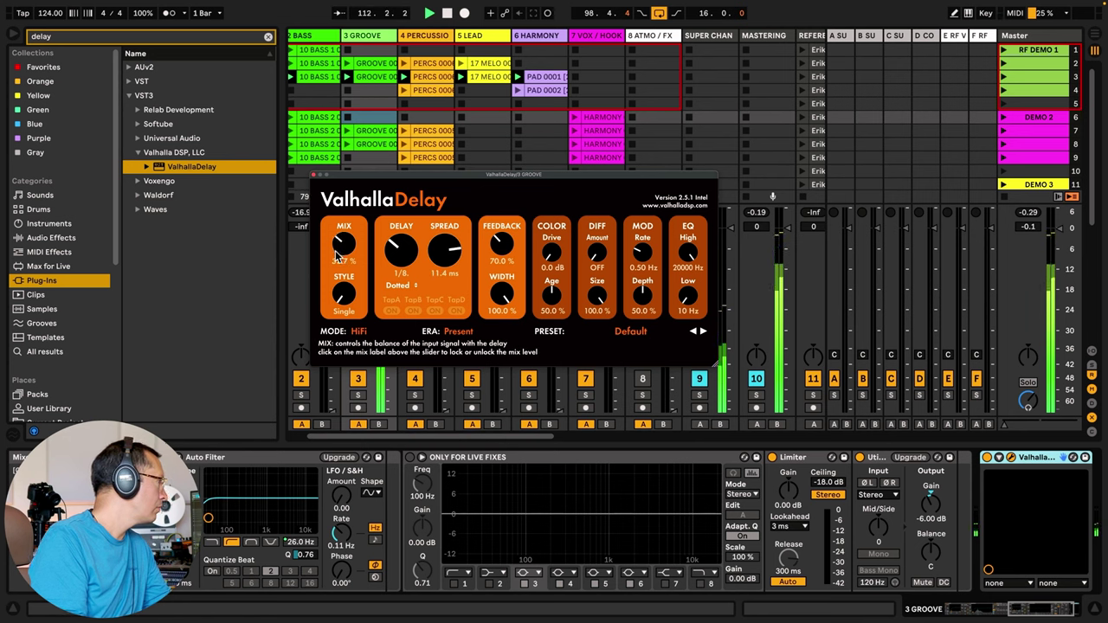
- Try ValhallaDelay's diffusion amount at about 20%, return it to off, and close the plug-in window
left_click_drag(597, 253, 599, 235)
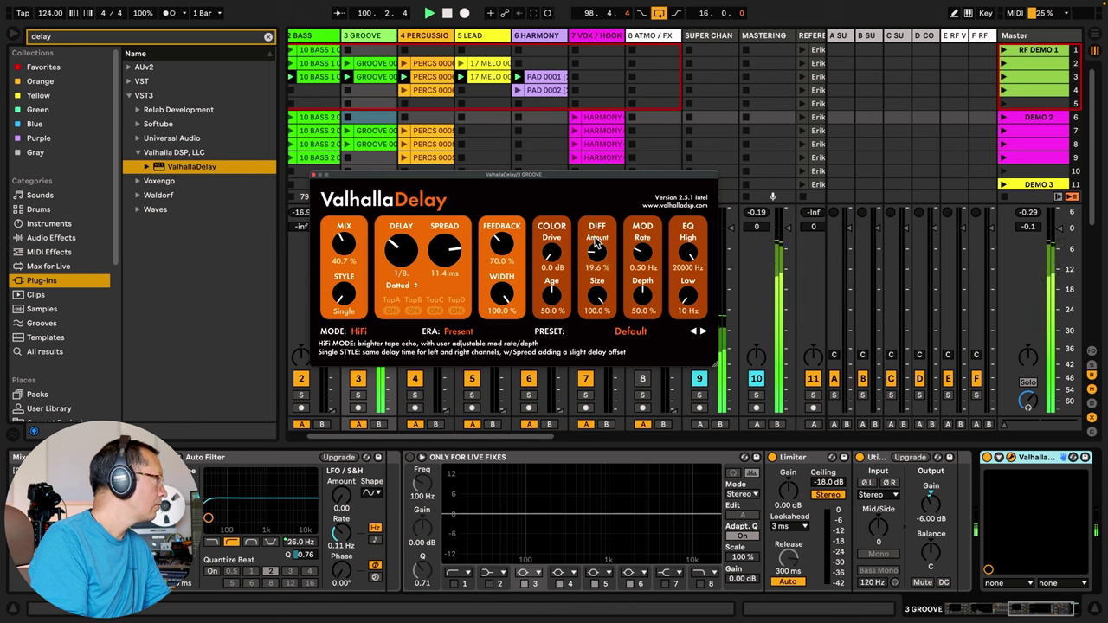
left_click_drag(595, 243, 597, 281)
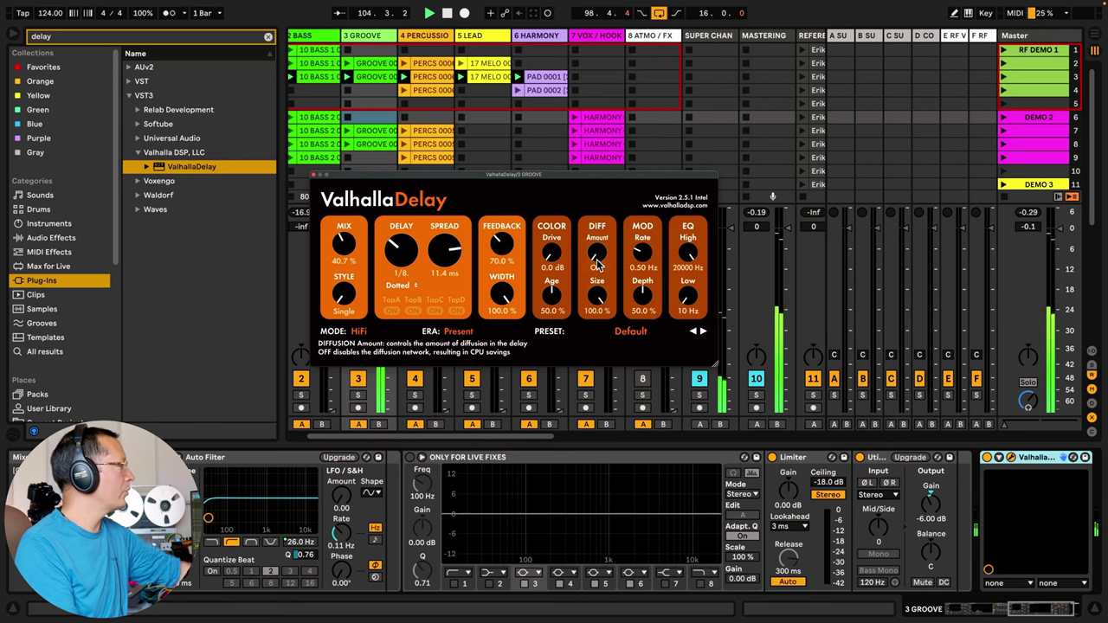
left_click(313, 175)
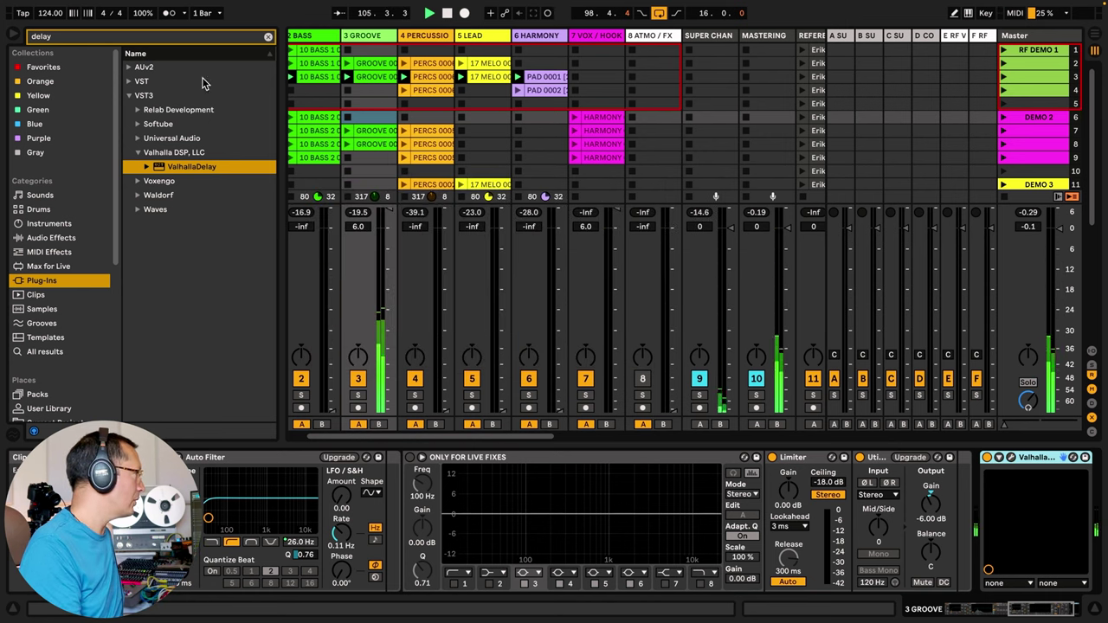
- Search the plug-ins for "waves" and look through the VST3 Waves folder for H-Delay Stereo
key("super+f")
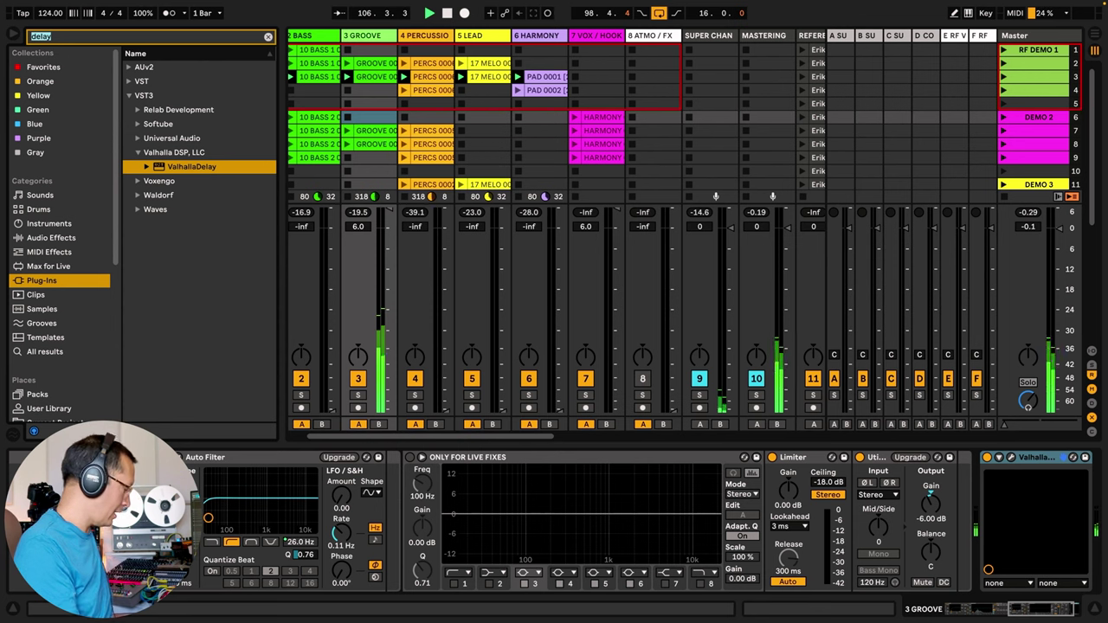
type("waves")
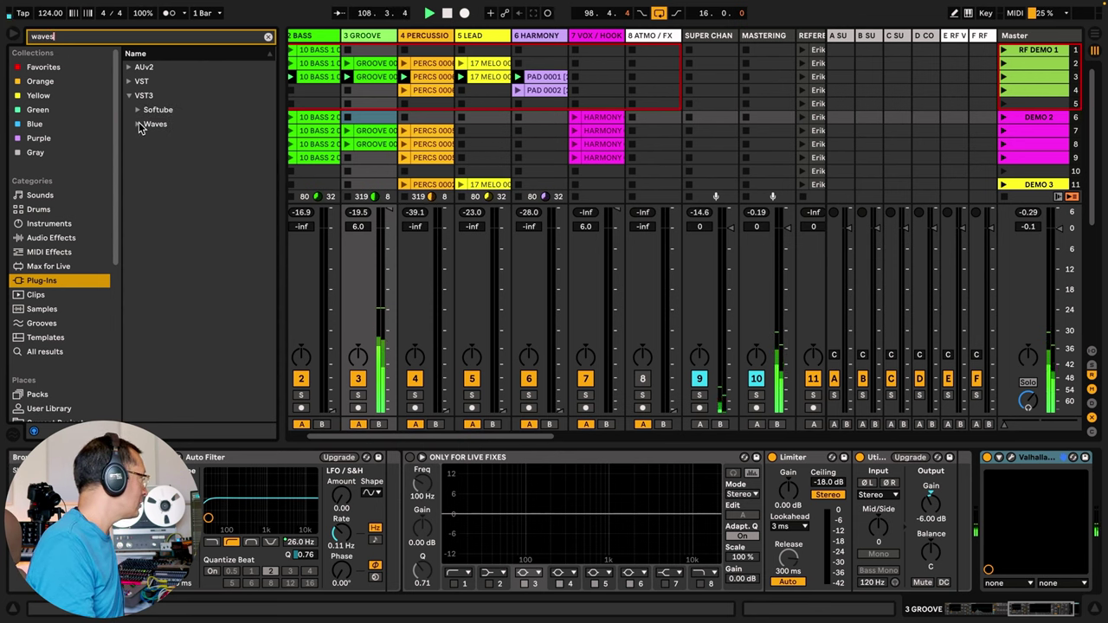
left_click(138, 124)
scroll(212, 245, "down", 10)
scroll(212, 245, "down", 10)
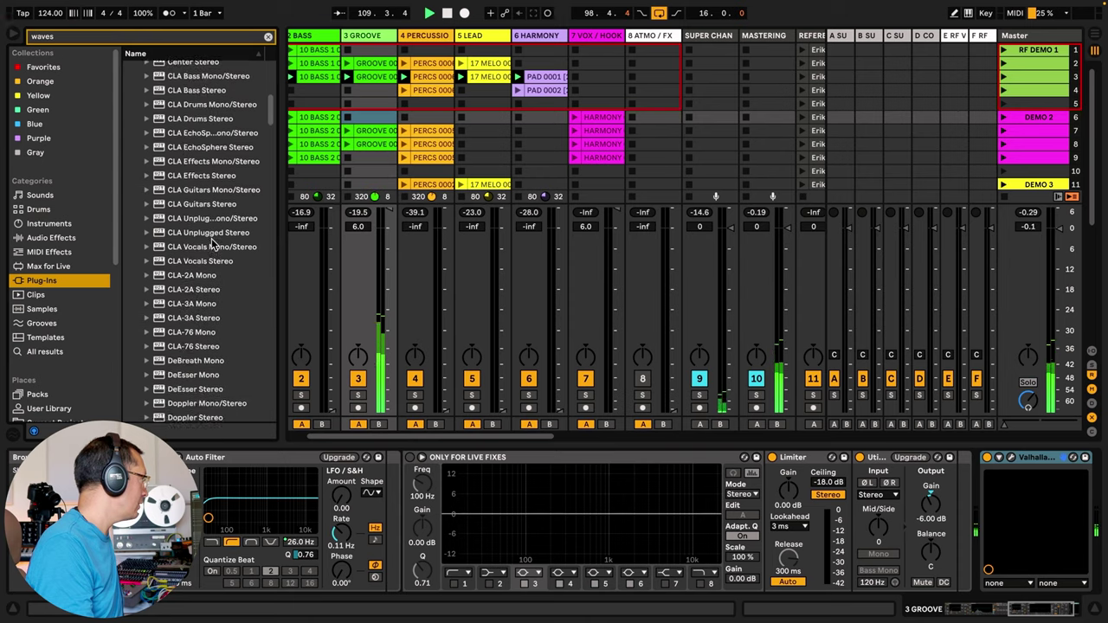
scroll(212, 245, "down", 5)
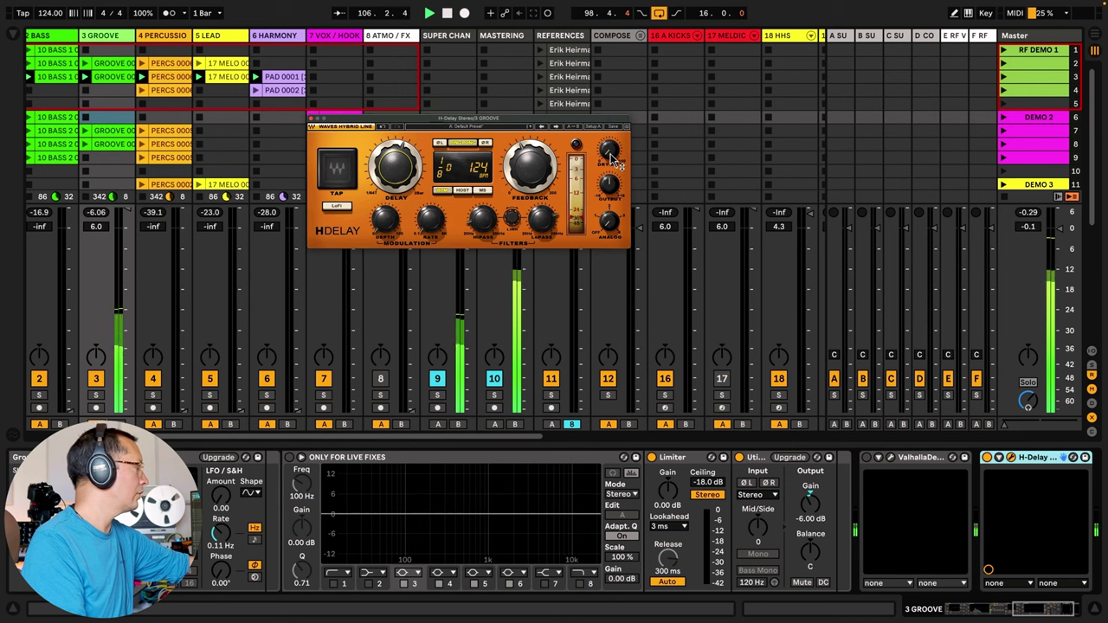
- Adjust H-Delay's dry/wet amount, its ping-pong option and its high-pass and low-pass filters on the Groove track
left_click_drag(611, 155, 612, 147)
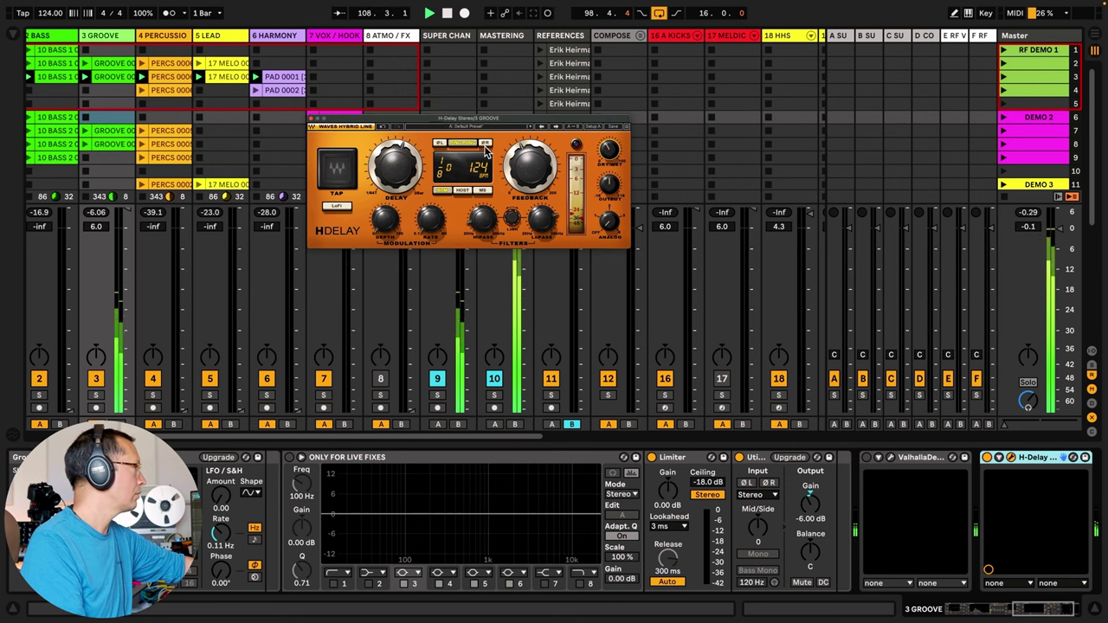
left_click(465, 144)
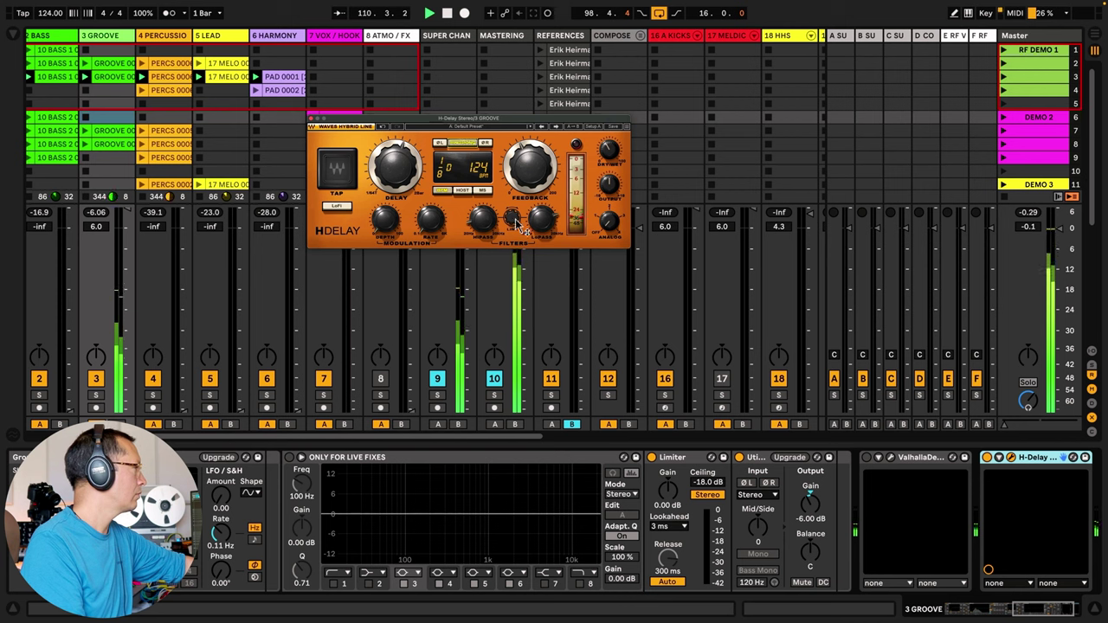
left_click_drag(548, 229, 548, 224)
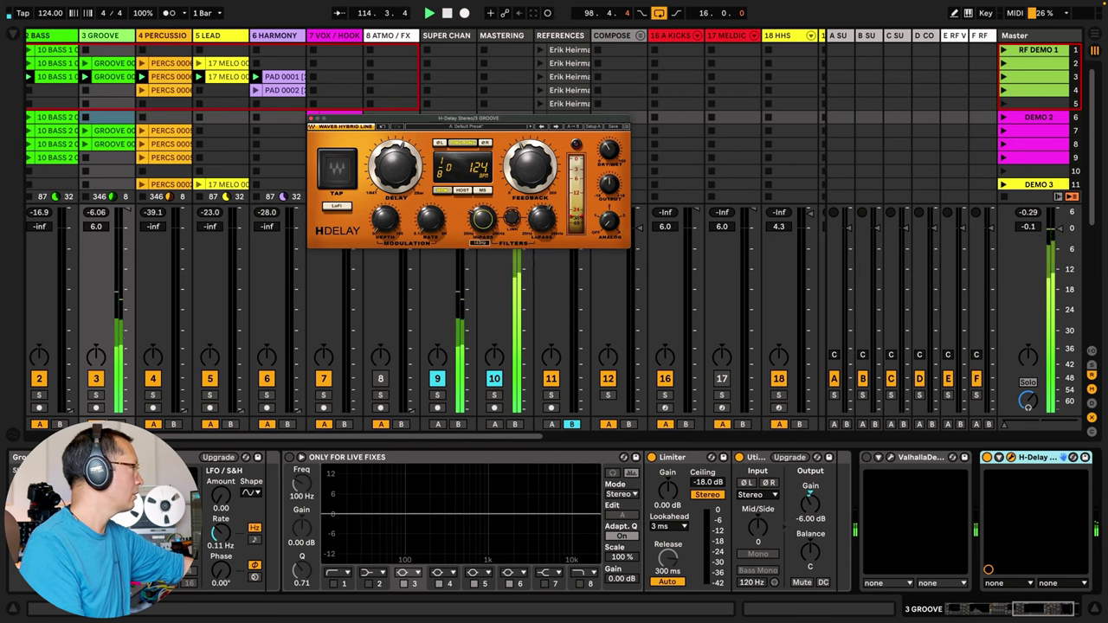
left_click_drag(541, 222, 542, 218)
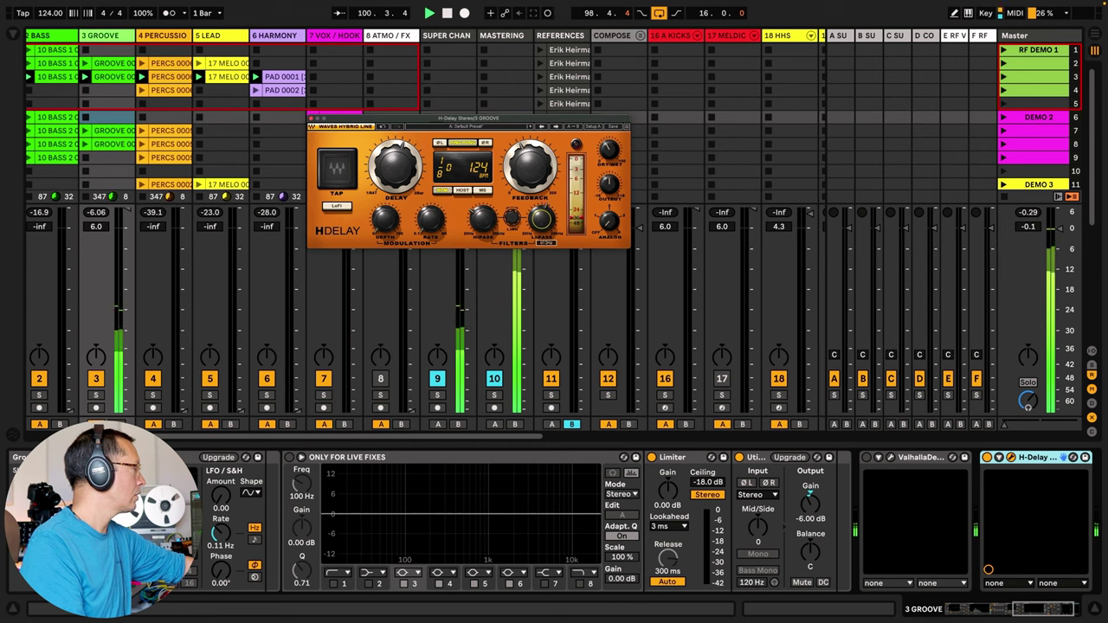
- Switch H-Delay's time to milliseconds at about 473 ms, and close its plug-in window
left_click(483, 189)
left_click_drag(411, 123, 431, 100)
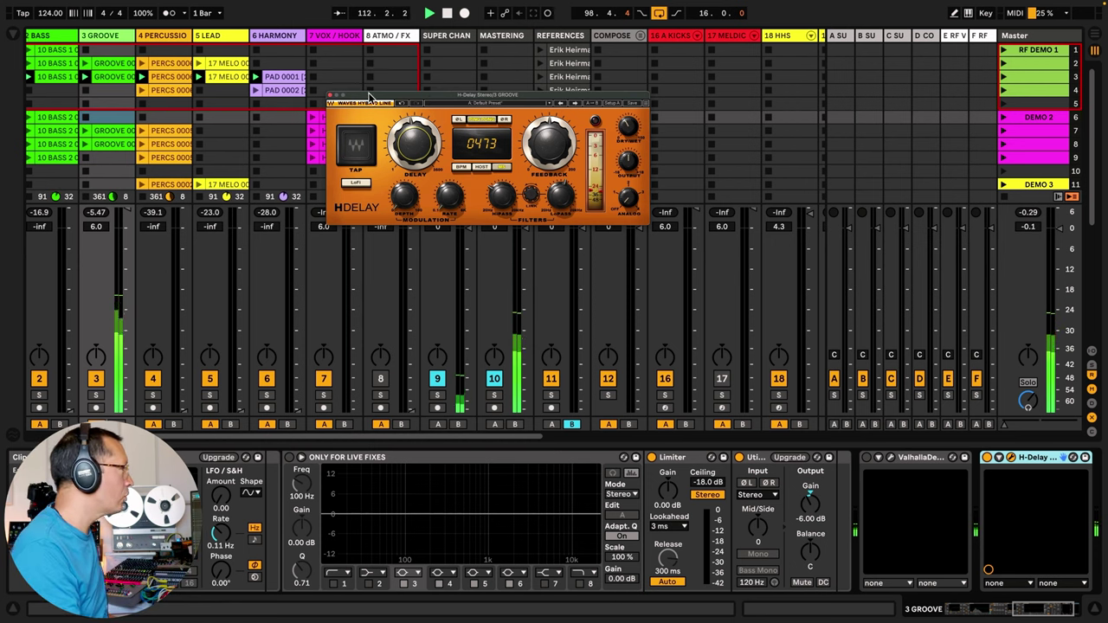
left_click(332, 94)
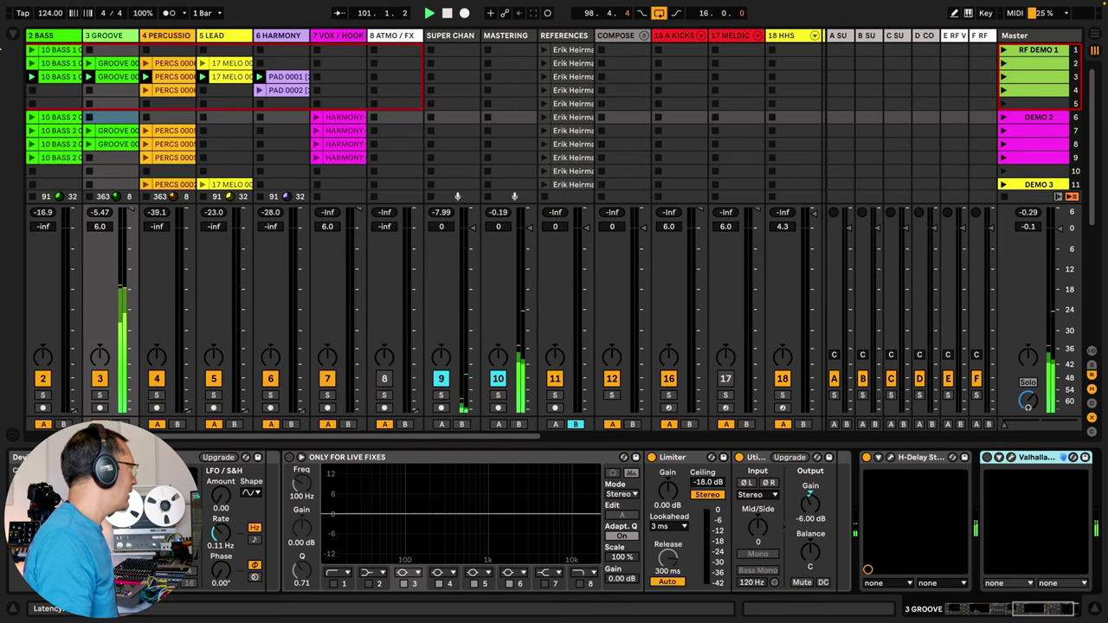
- Place ValhallaDelay at the end of the device chains of the drum group and the bass track
left_click(75, 43)
key("Left")
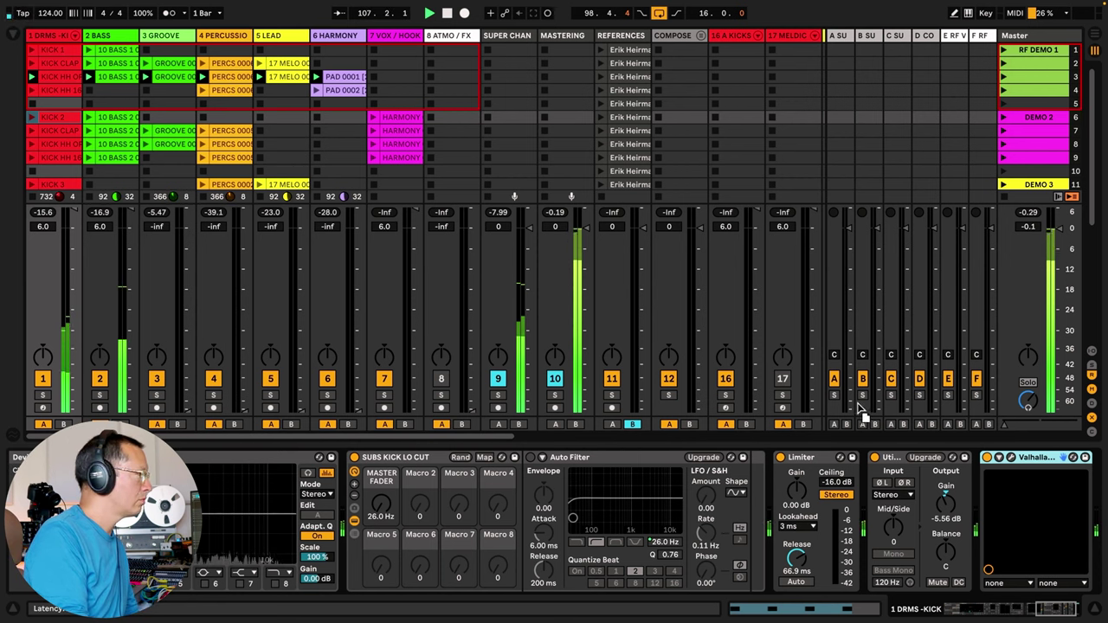
left_click(113, 39)
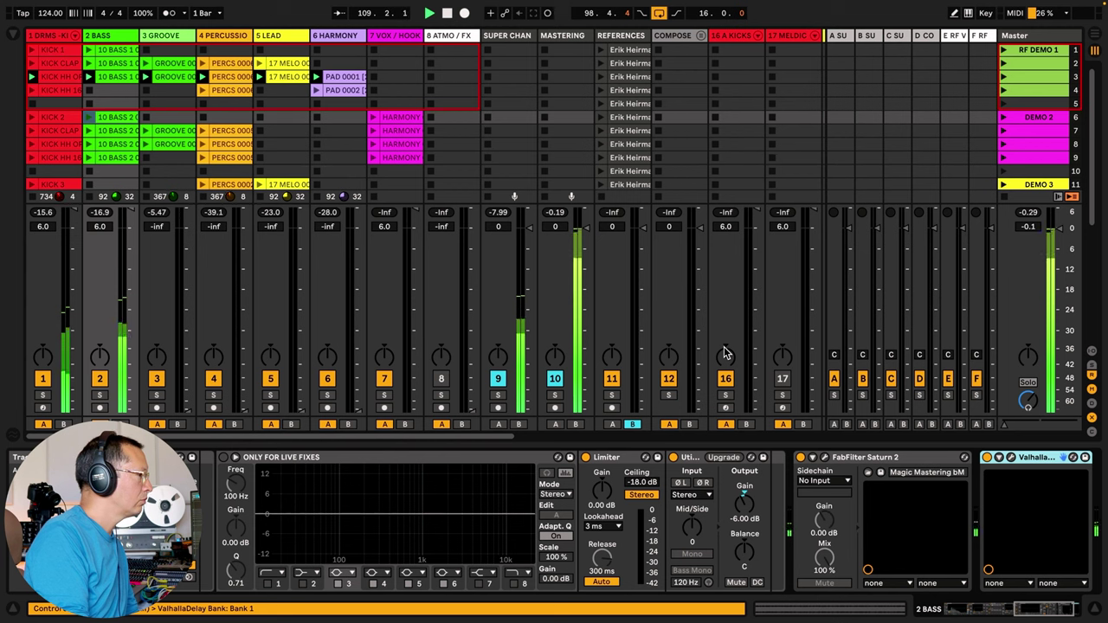
- Unfold the drum group and activate the muted KICK 1 chain
left_click(75, 37)
left_click(138, 378)
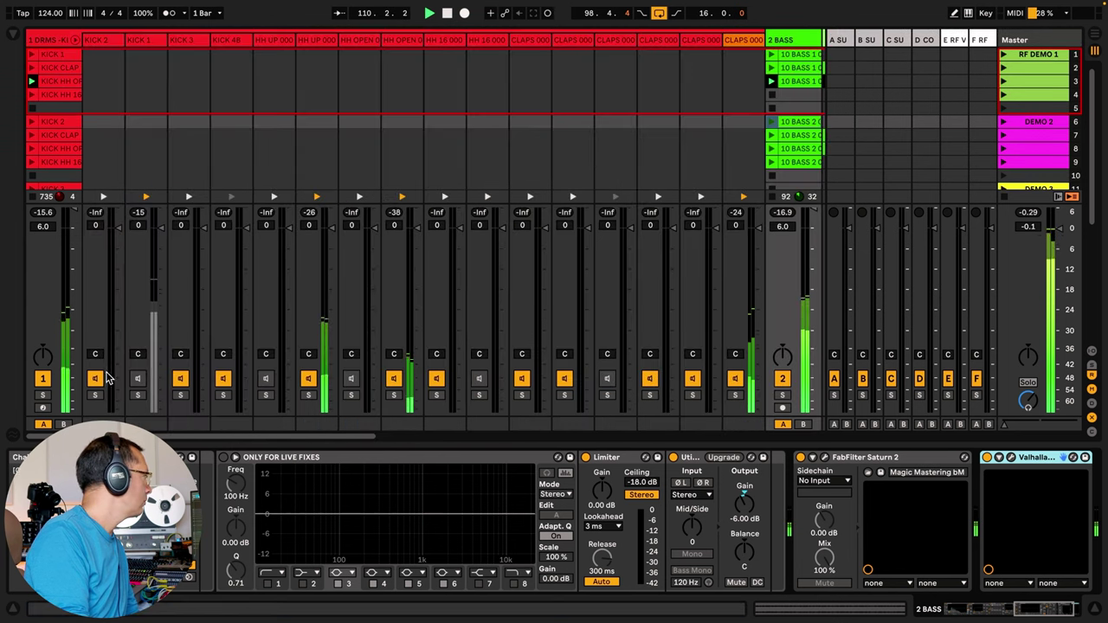
left_click(138, 381)
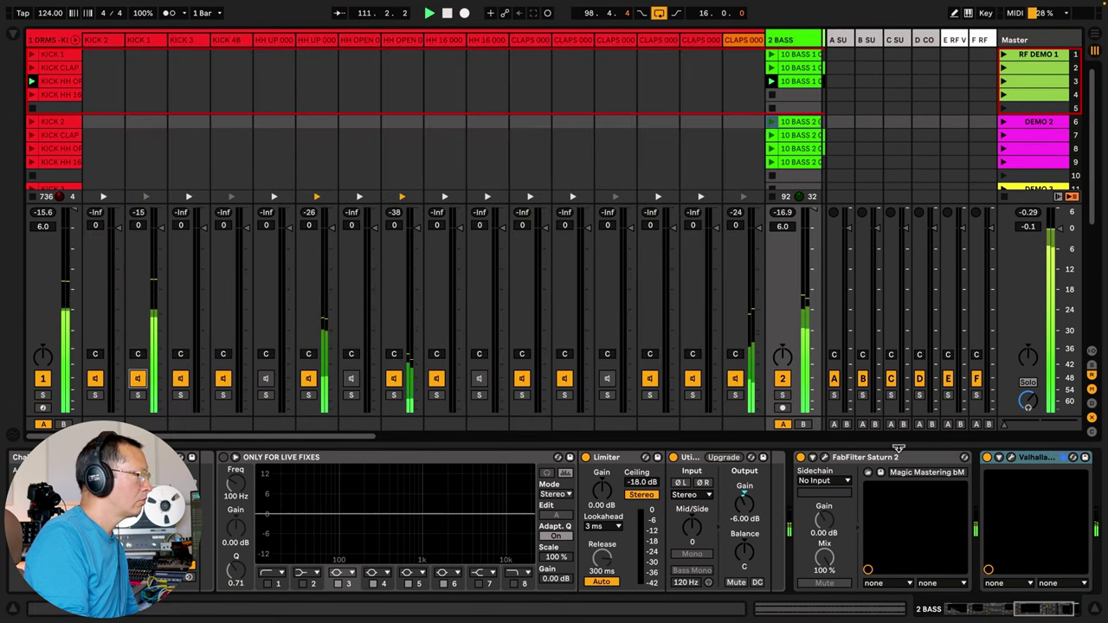
- Set the bass track's ValhallaDelay to 14% mix, 57.8% feedback, 0 ms spread and a 170–5840 Hz EQ, and fold the drum group
left_click(1012, 458)
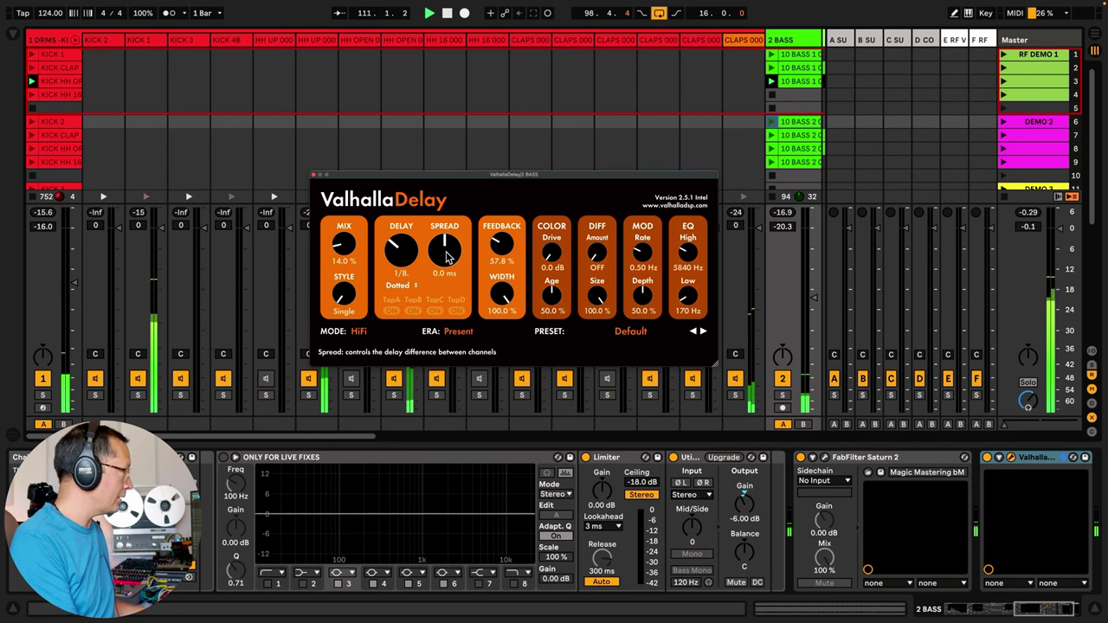
left_click_drag(477, 176, 448, 158)
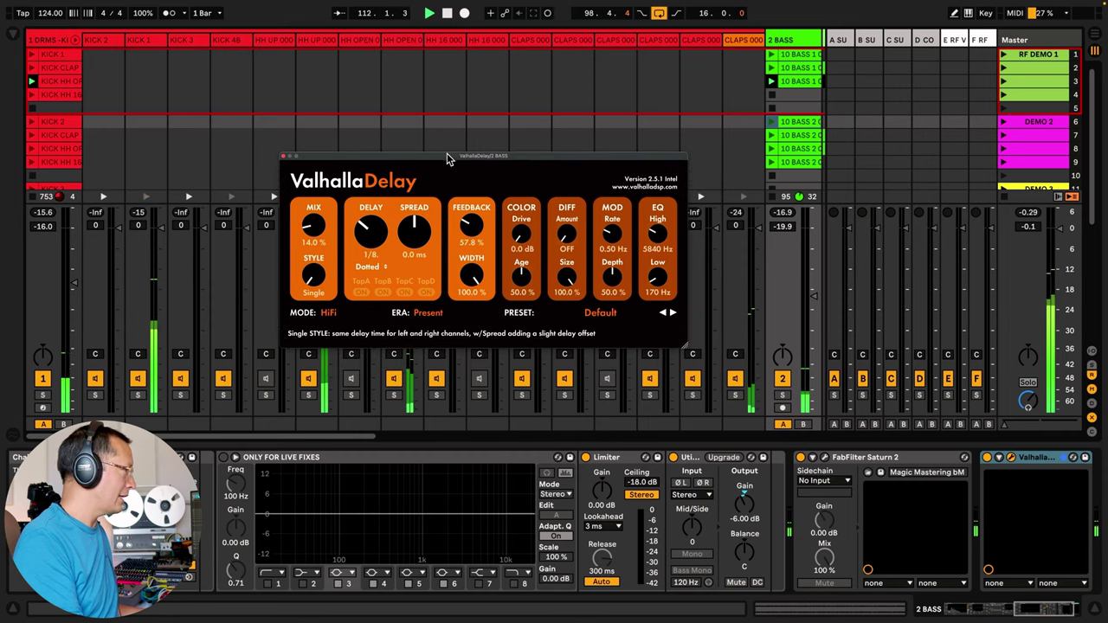
left_click(76, 40)
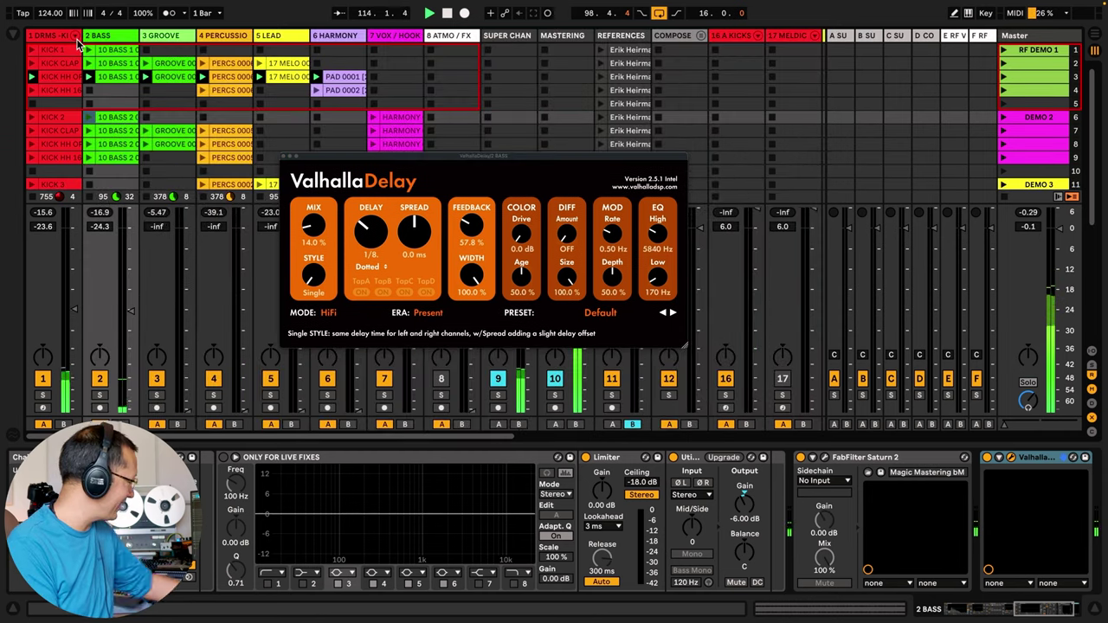